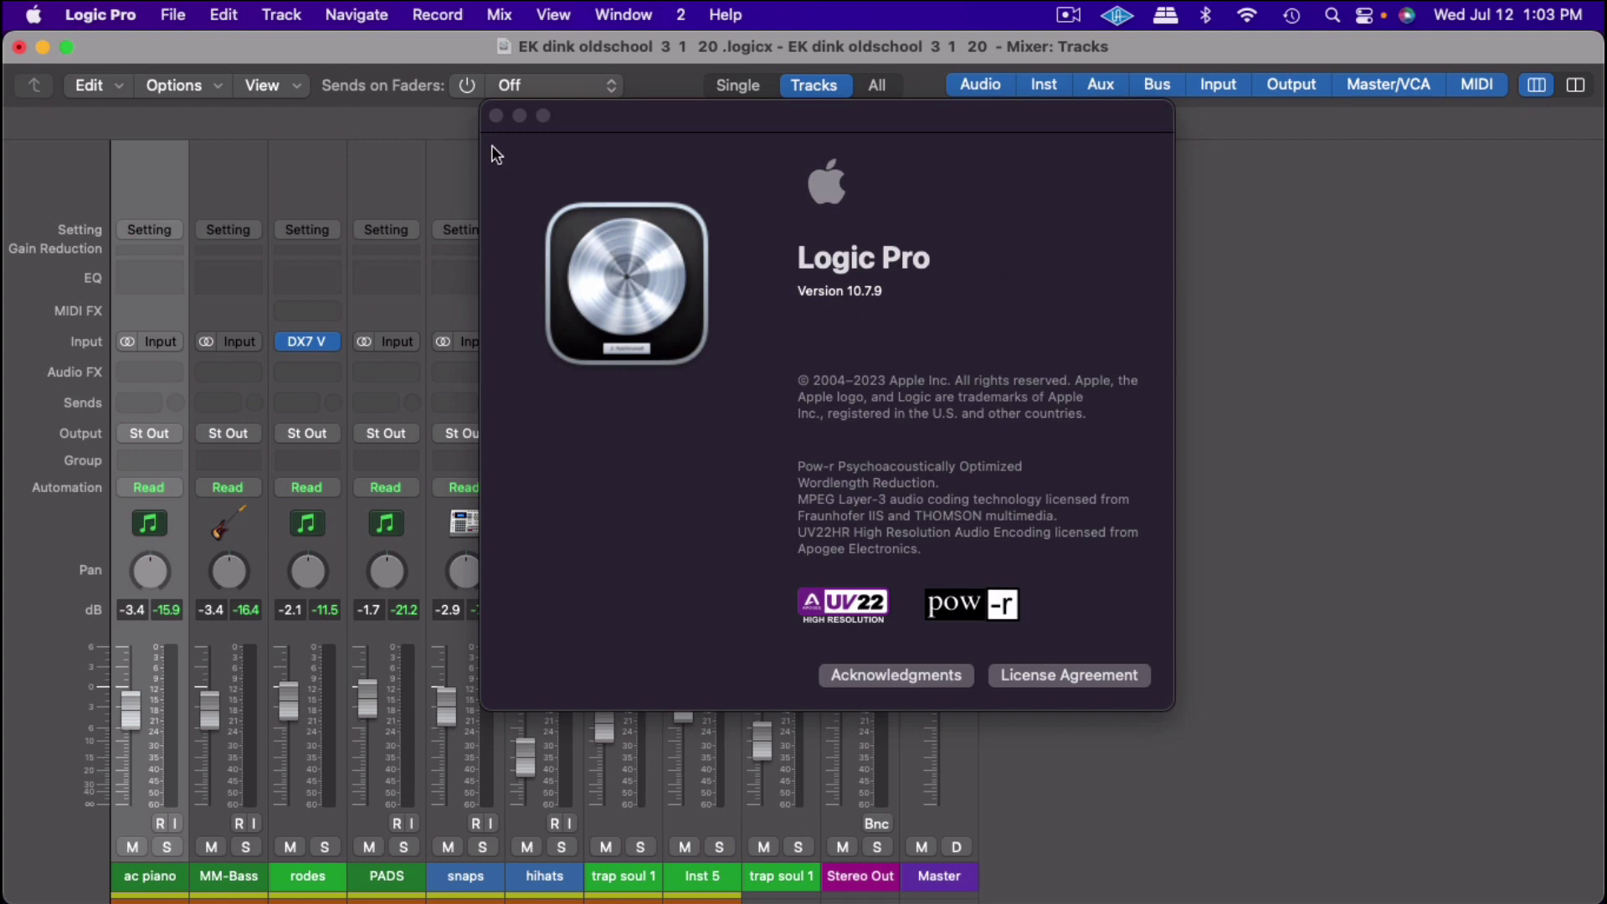
# Close the About Logic Pro 10.7.9 window to return to the project's mixer
pyautogui.click(496, 116)
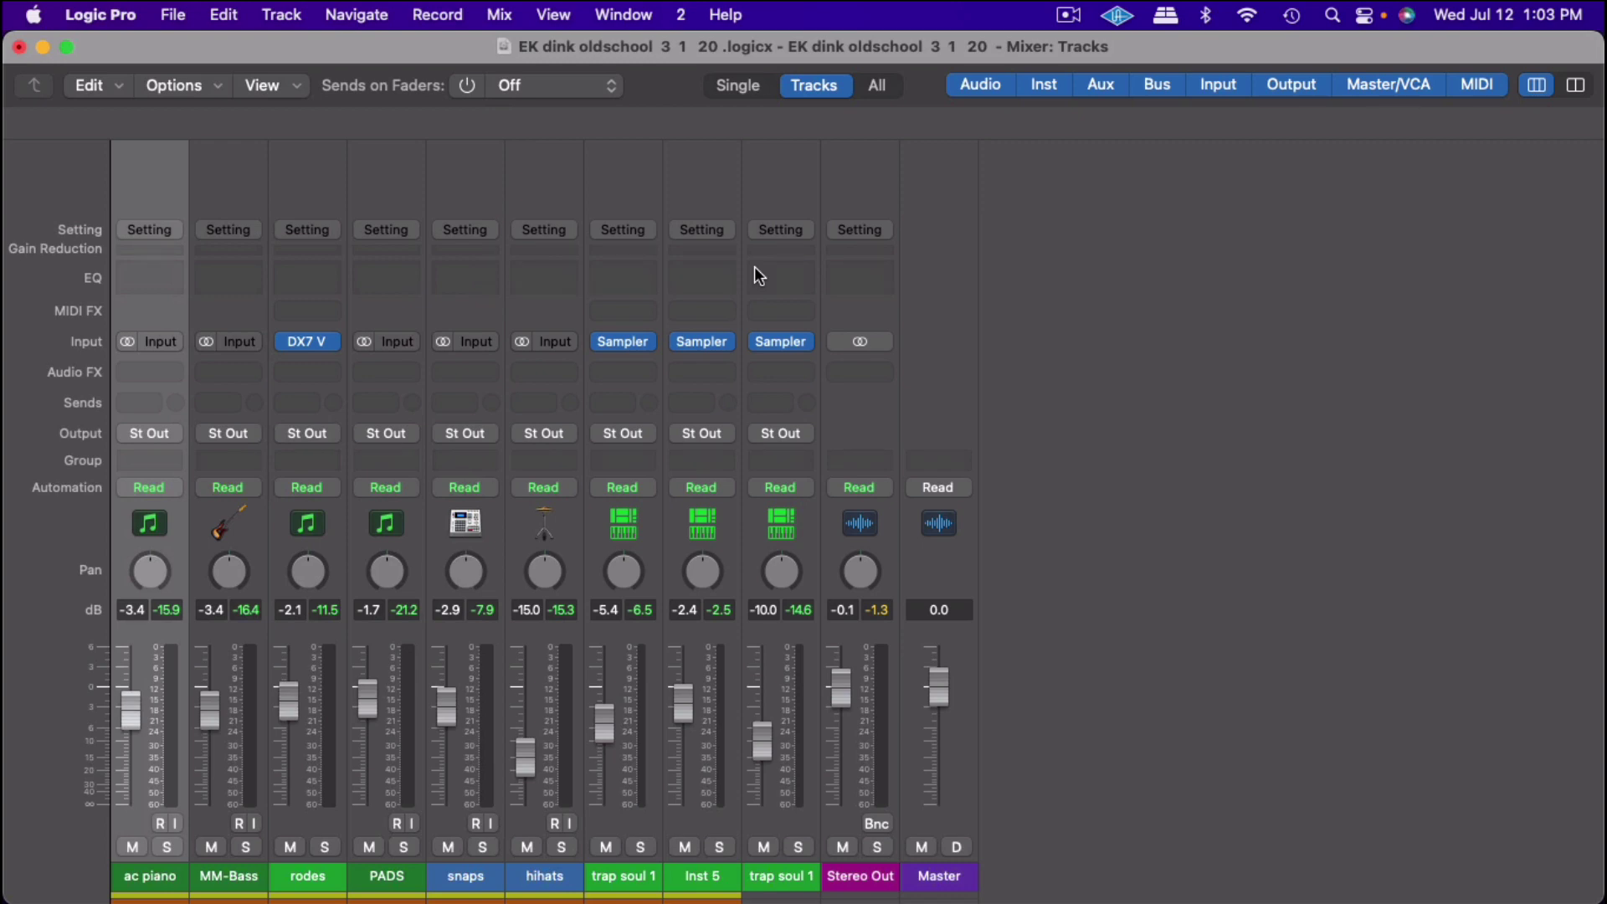
pyautogui.press('super+Tab')
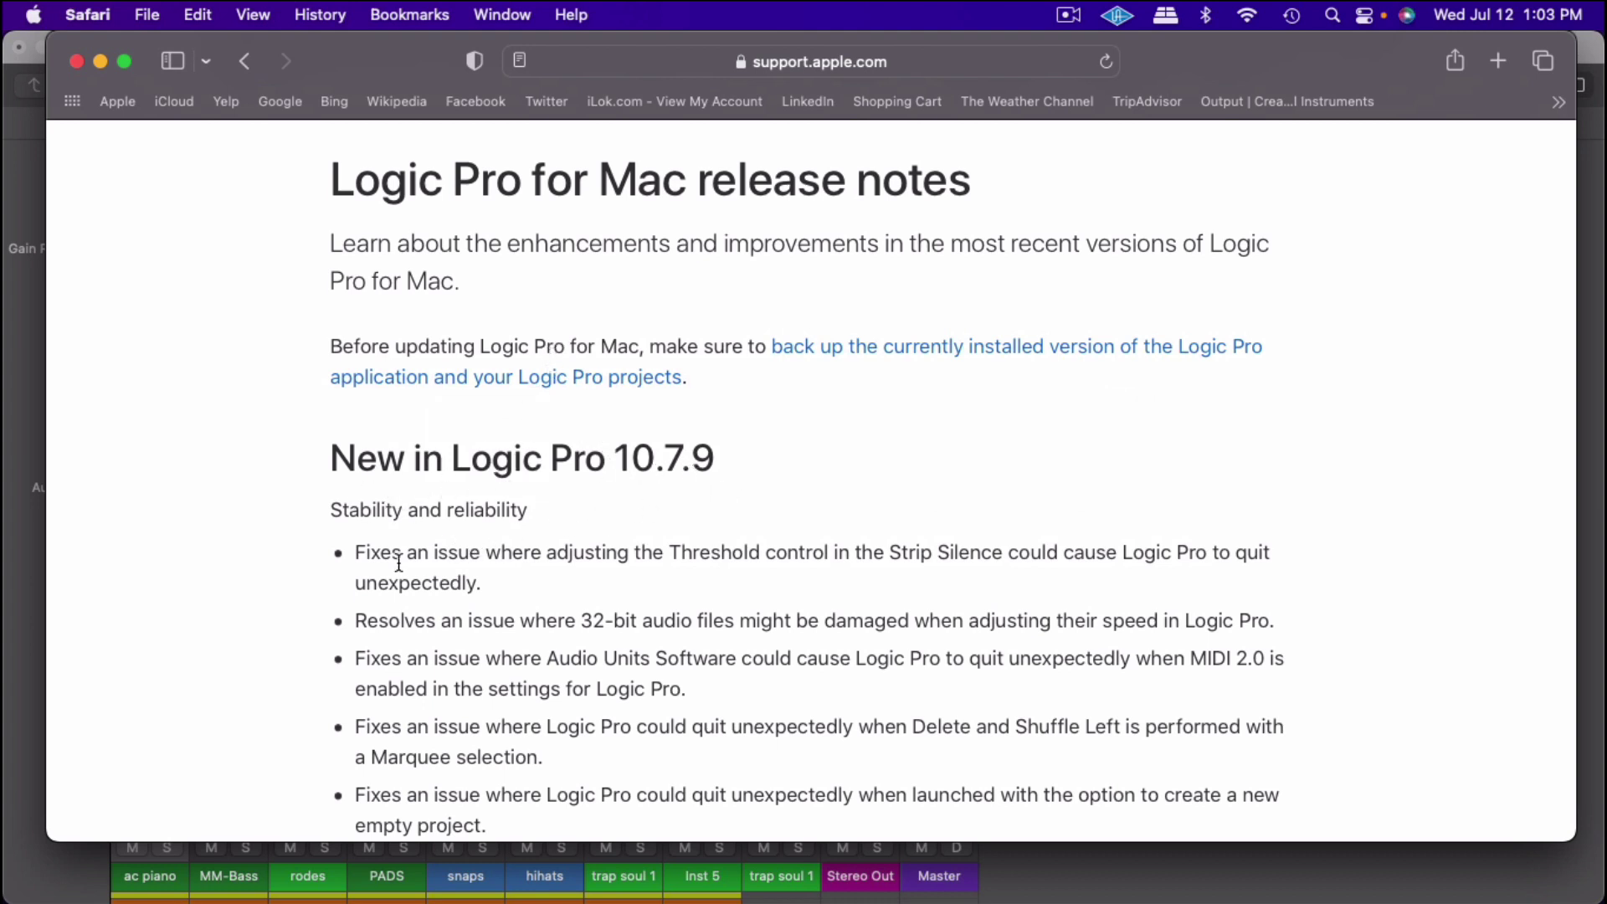
pyautogui.scroll(-2, 691, 598)
pyautogui.scroll(-2, 690, 598)
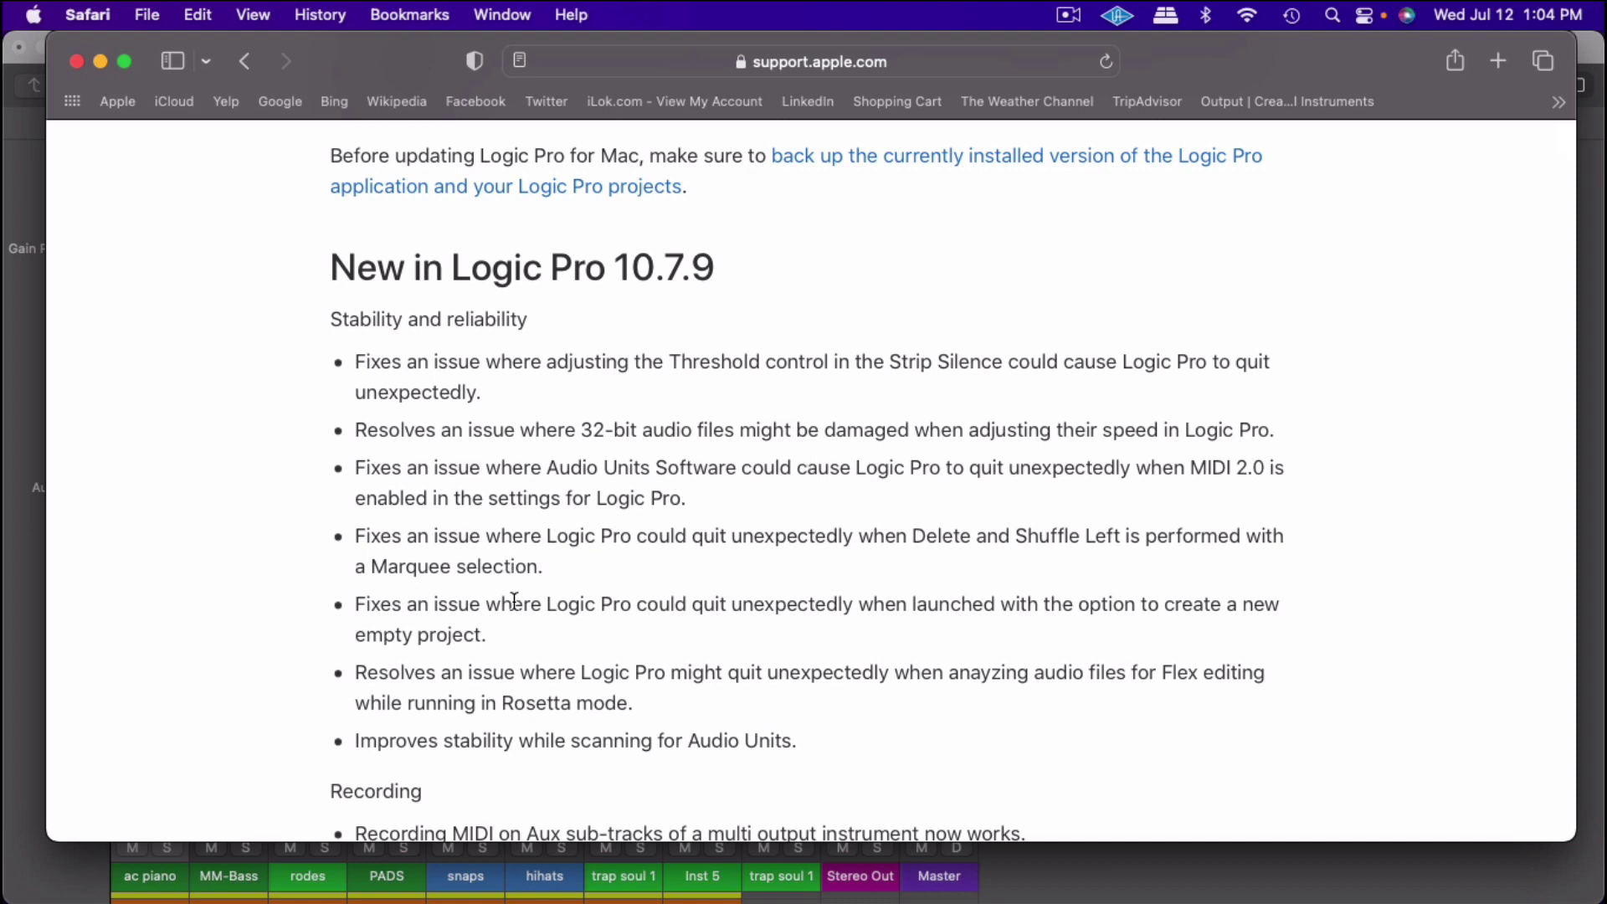
pyautogui.scroll(-5, 632, 619)
pyautogui.scroll(-2, 631, 619)
pyautogui.scroll(-2, 632, 619)
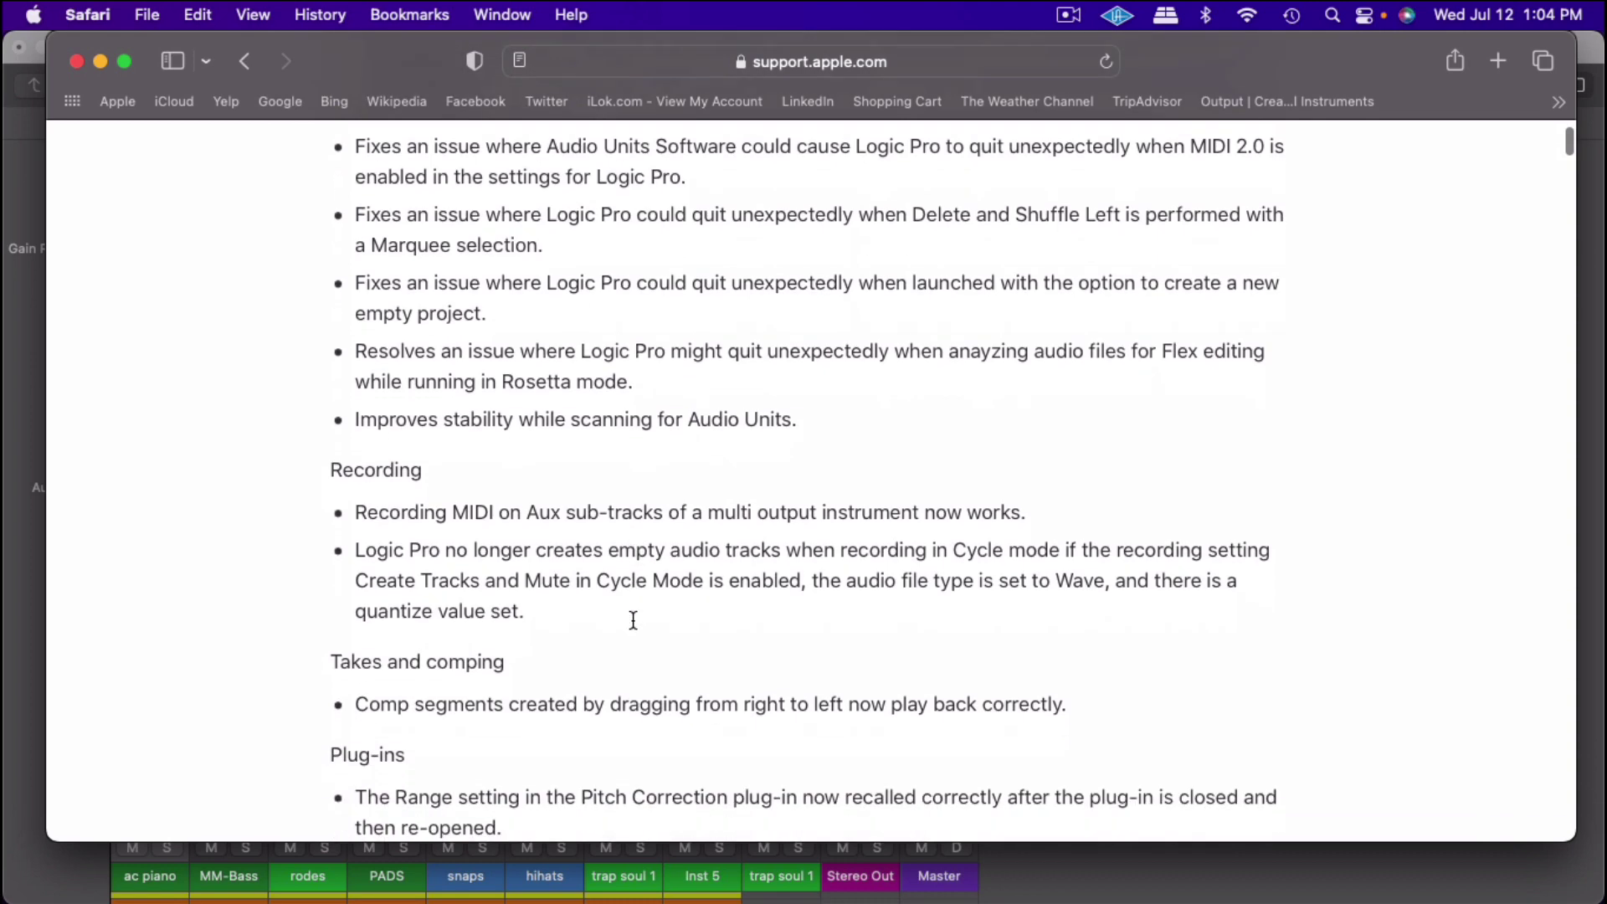
pyautogui.scroll(-2, 632, 619)
pyautogui.scroll(-2, 632, 619)
pyautogui.scroll(-2, 632, 619)
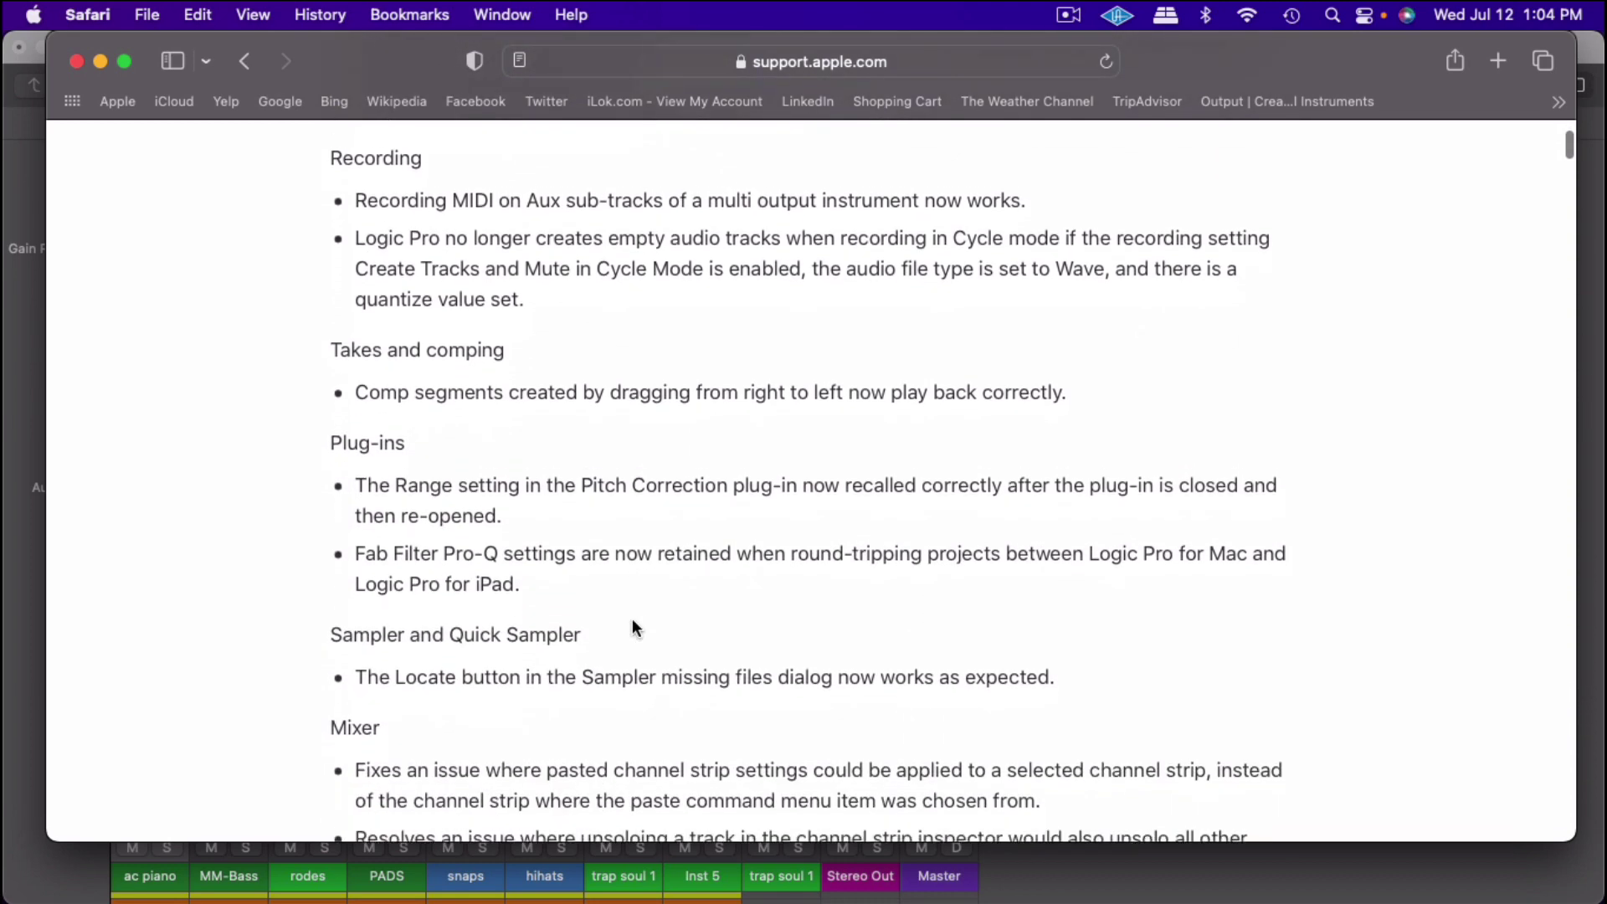
pyautogui.scroll(-2, 632, 619)
pyautogui.scroll(-2, 632, 619)
pyautogui.scroll(-1, 632, 620)
pyautogui.scroll(-4, 631, 619)
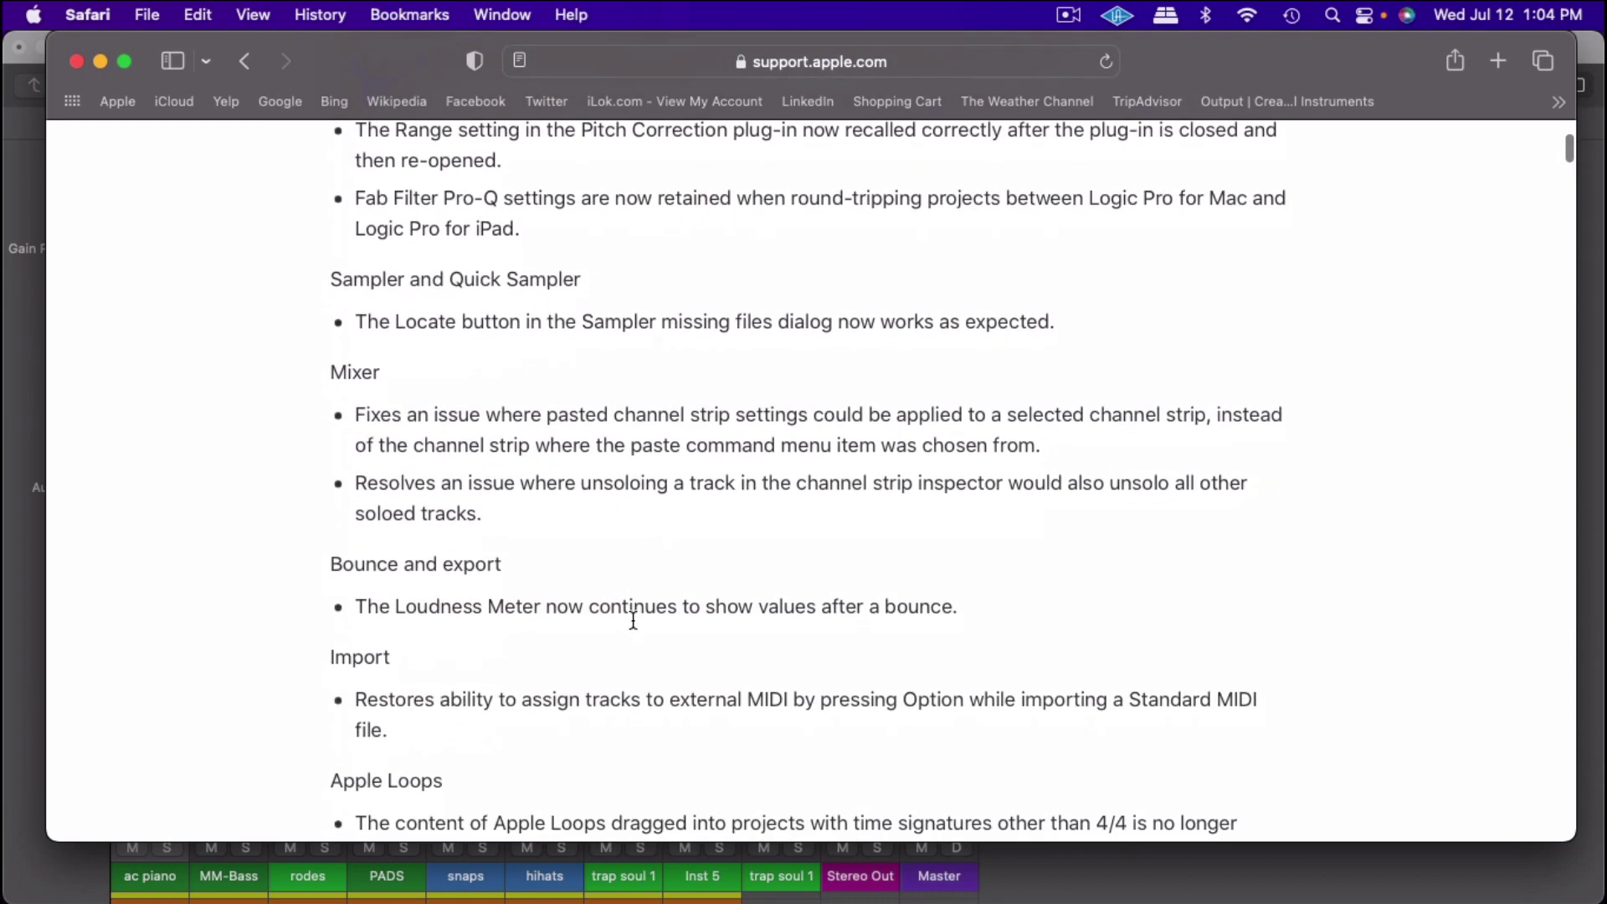
pyautogui.scroll(-5, 632, 619)
pyautogui.scroll(3, 632, 618)
pyautogui.scroll(2, 631, 620)
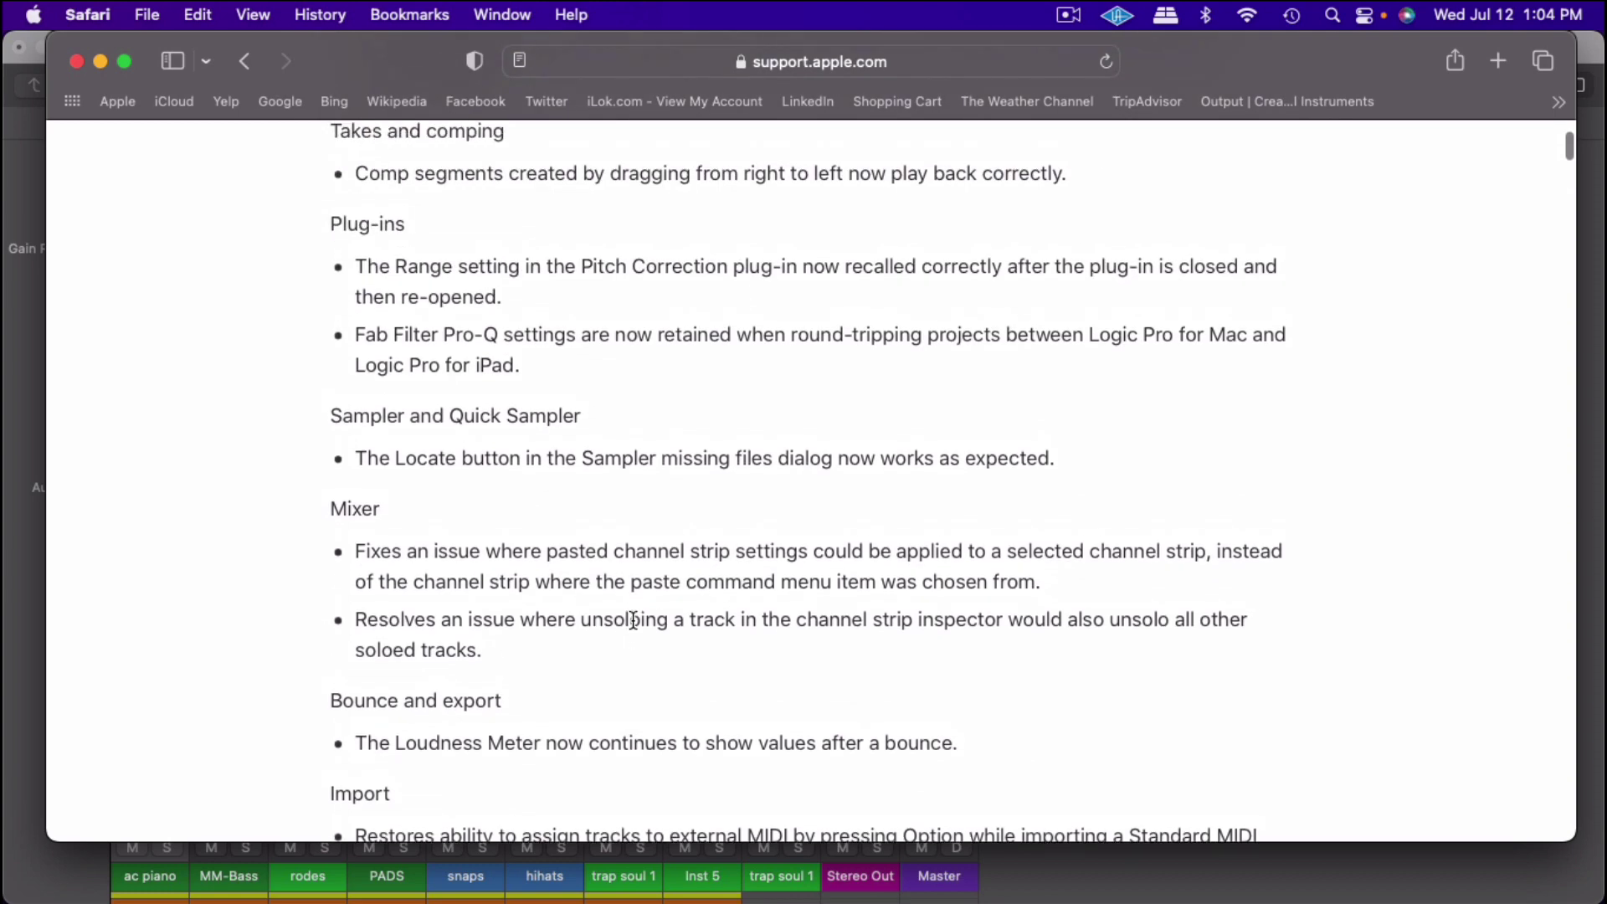
pyautogui.press('cmd+Tab')
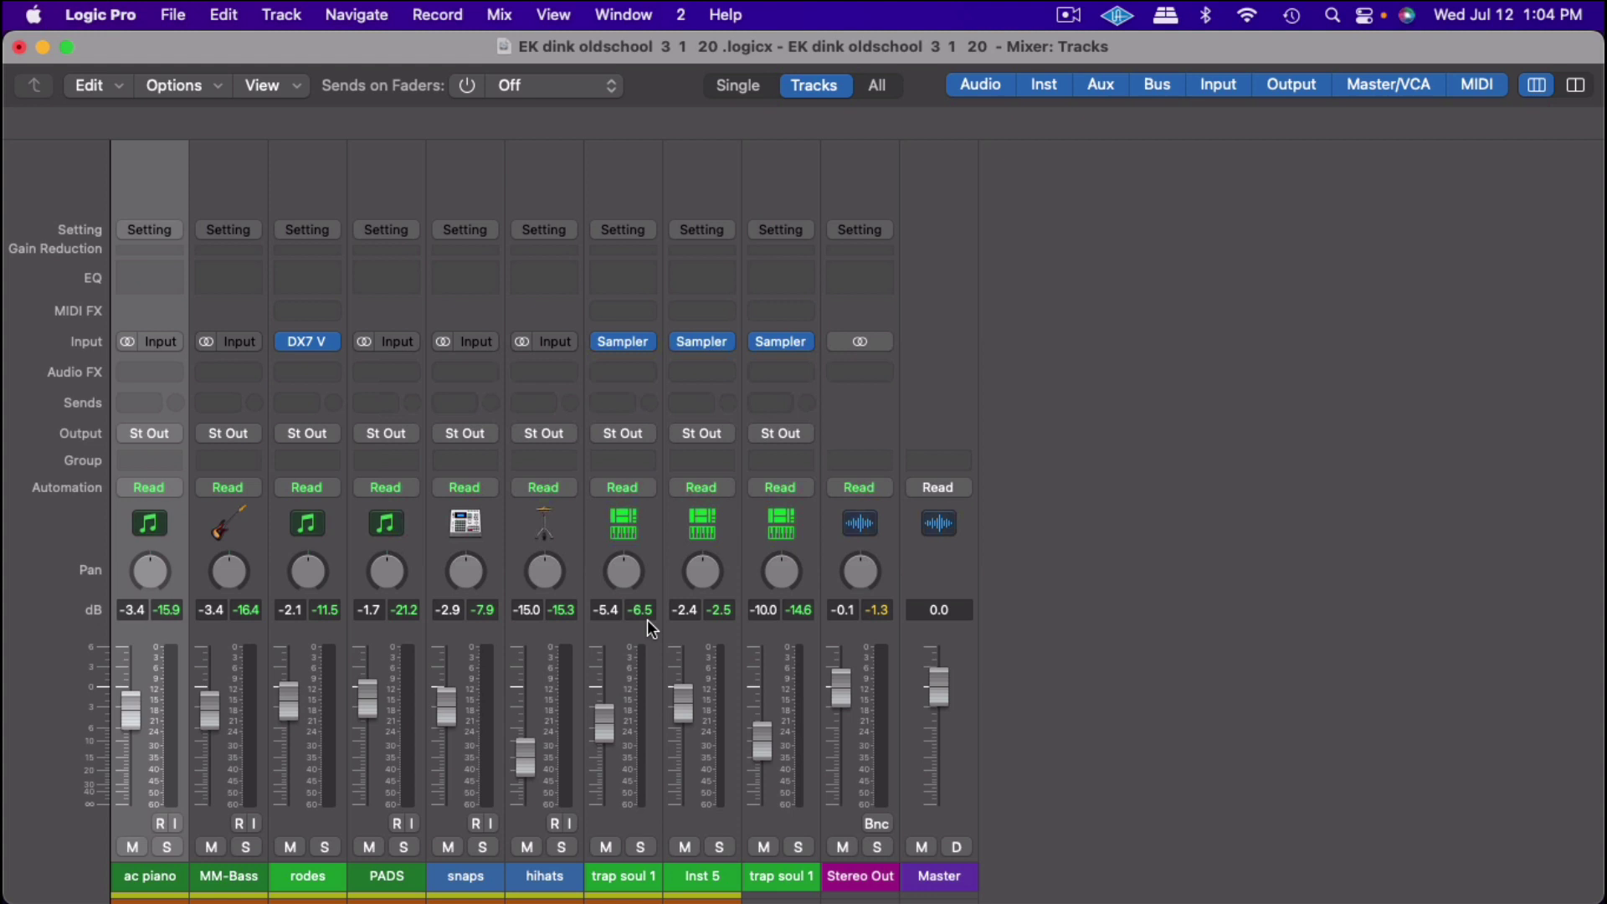
# Start playback, then open and close the DX7 V instrument on the rodes track
pyautogui.press('space')
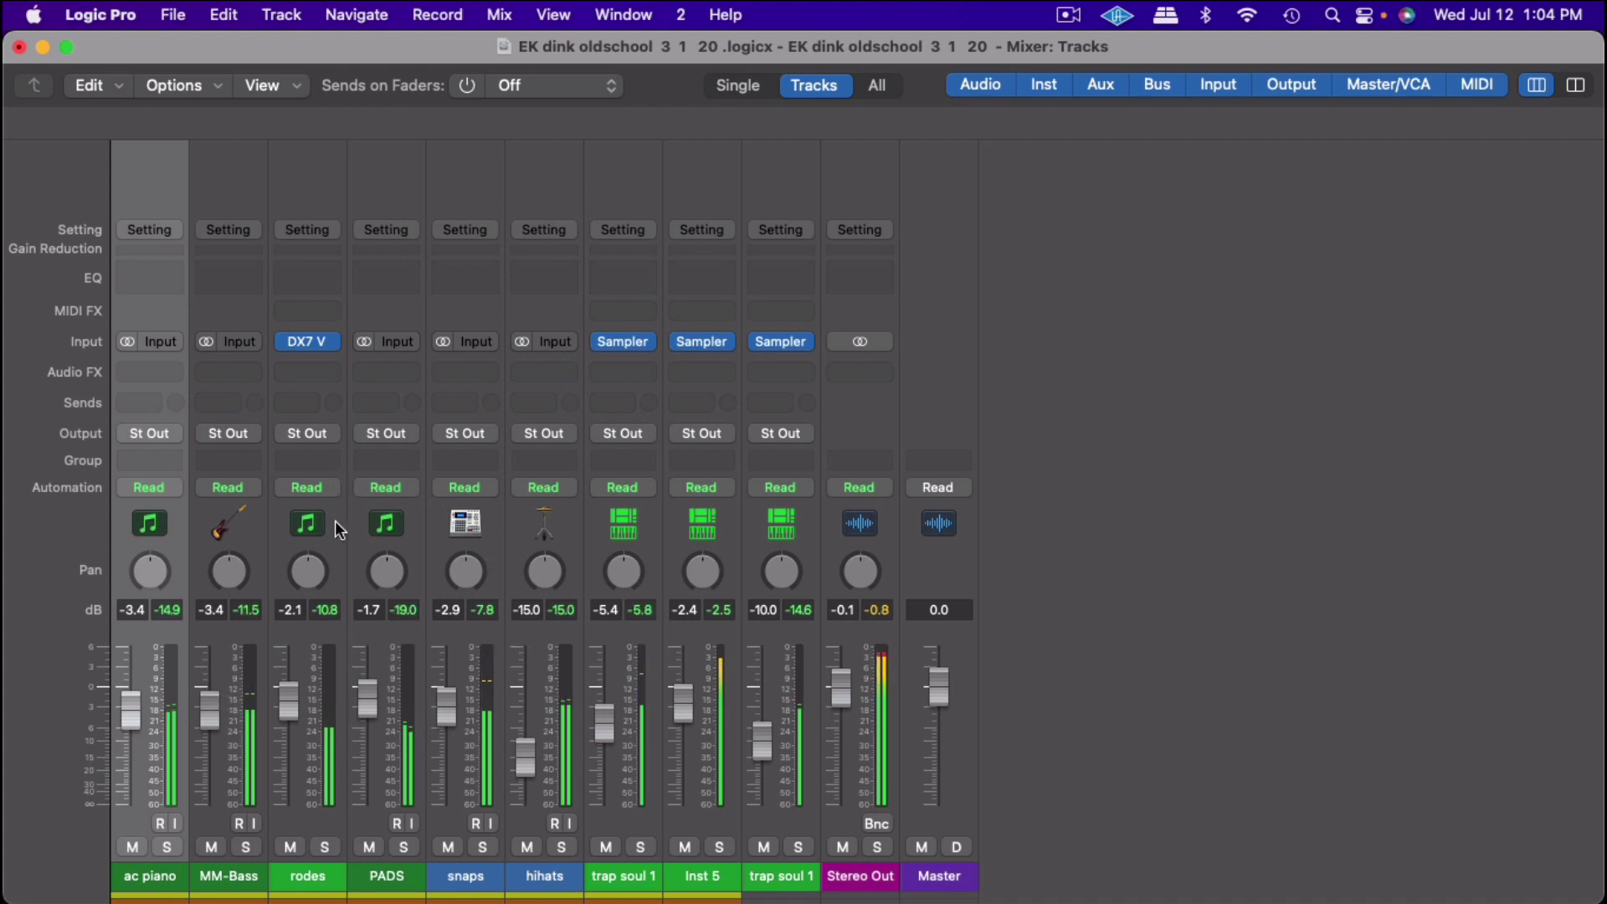
pyautogui.click(307, 341)
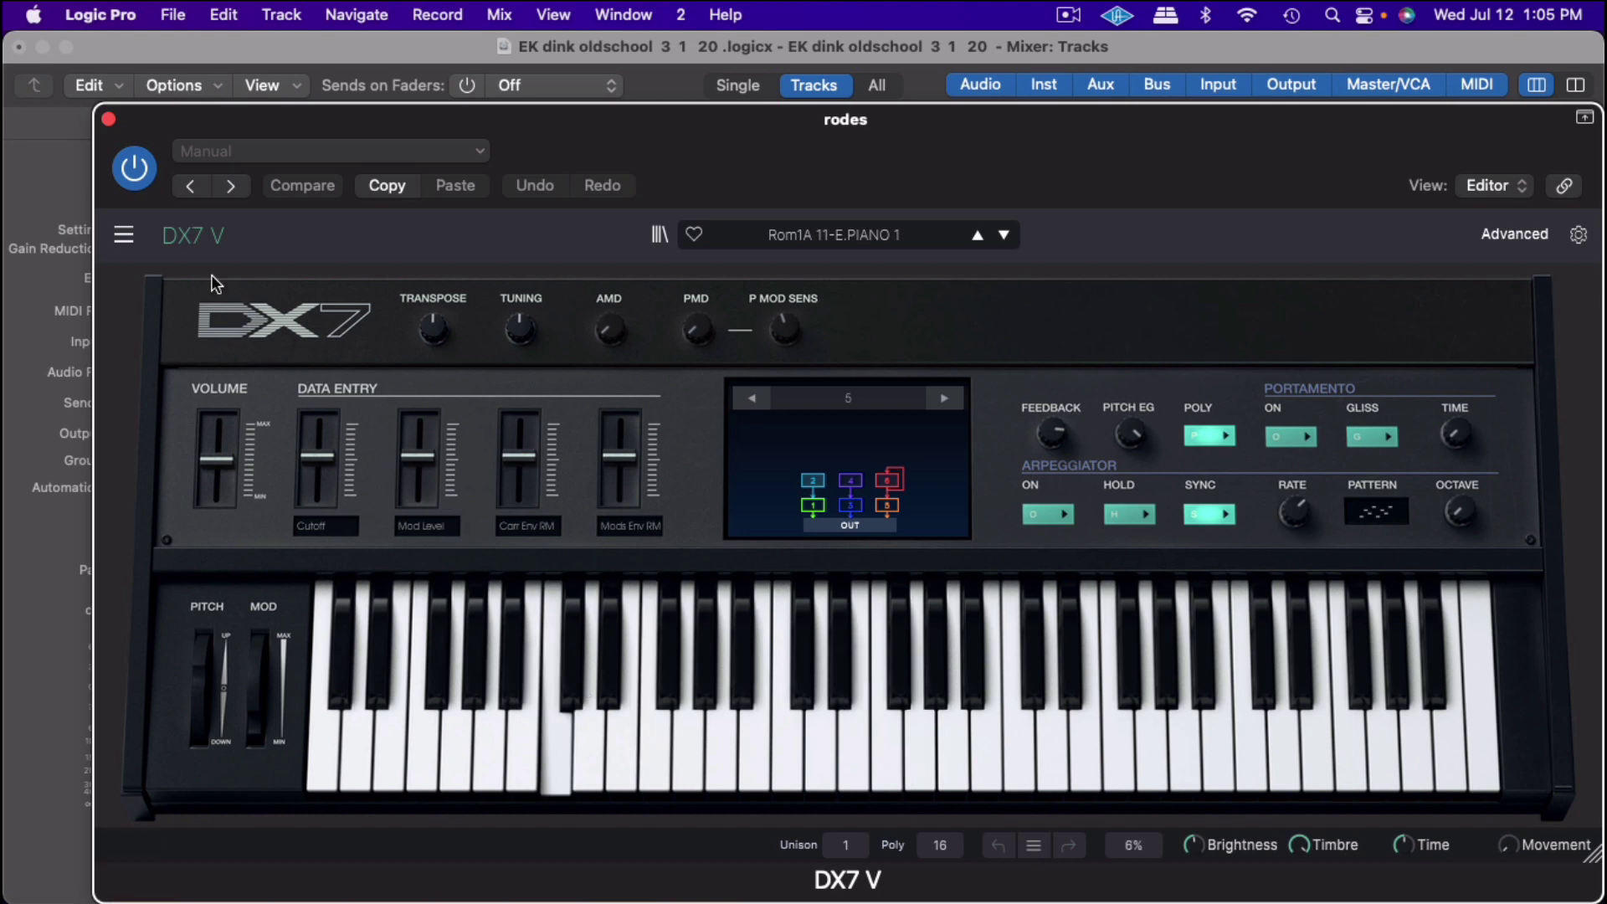
pyautogui.click(110, 119)
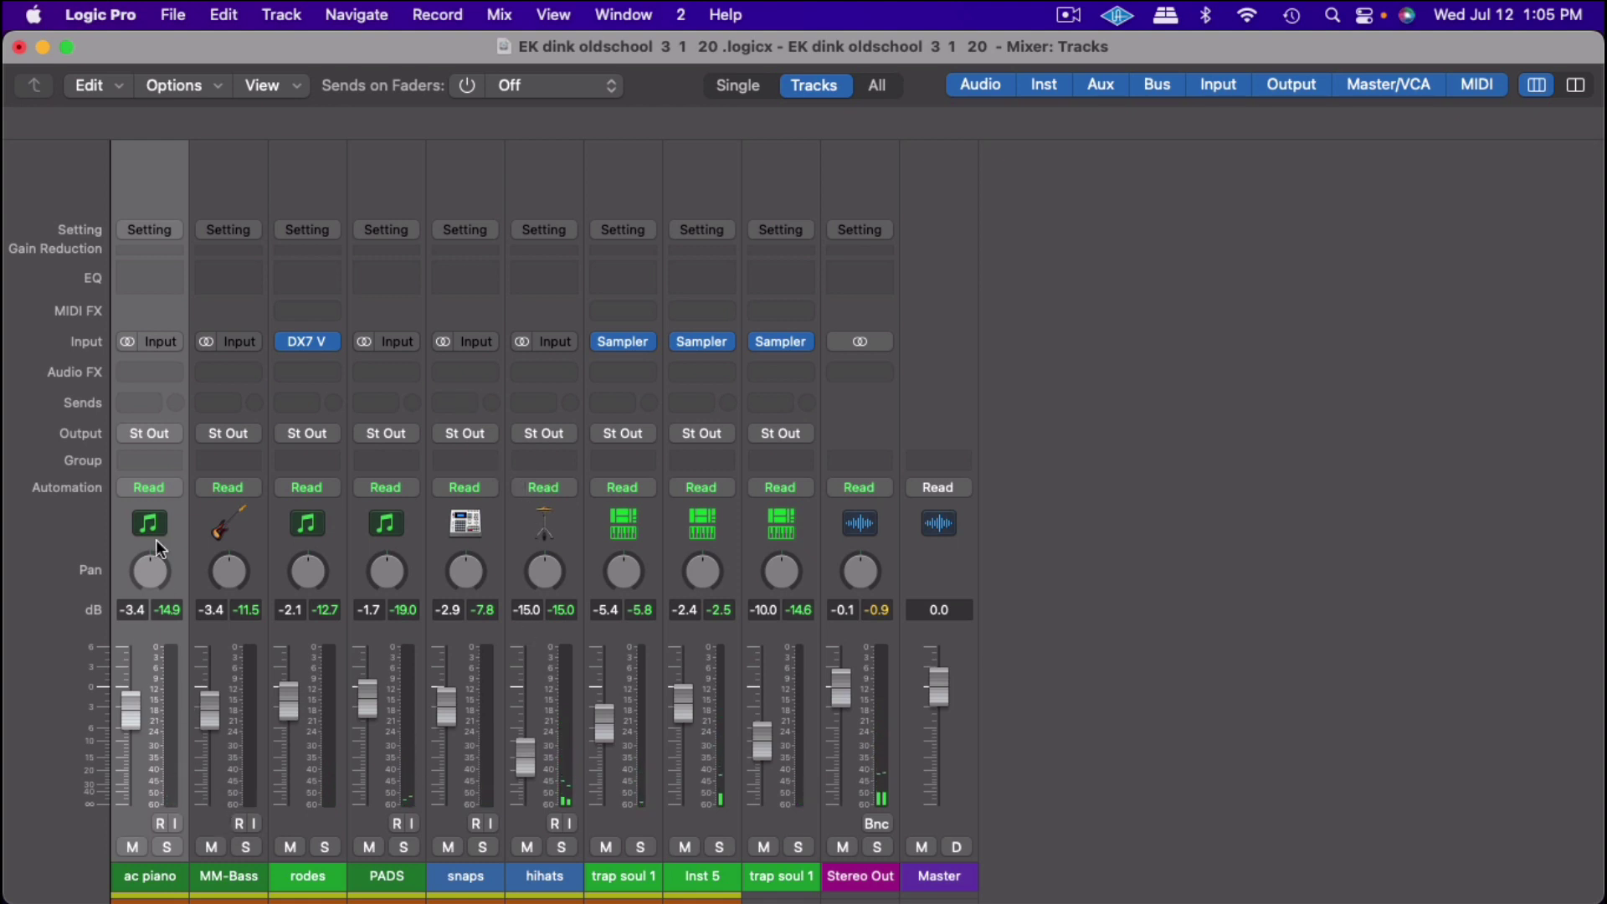
# Insert the CLA-76 (s) compressor on ac piano and lower its input level
pyautogui.click(153, 373)
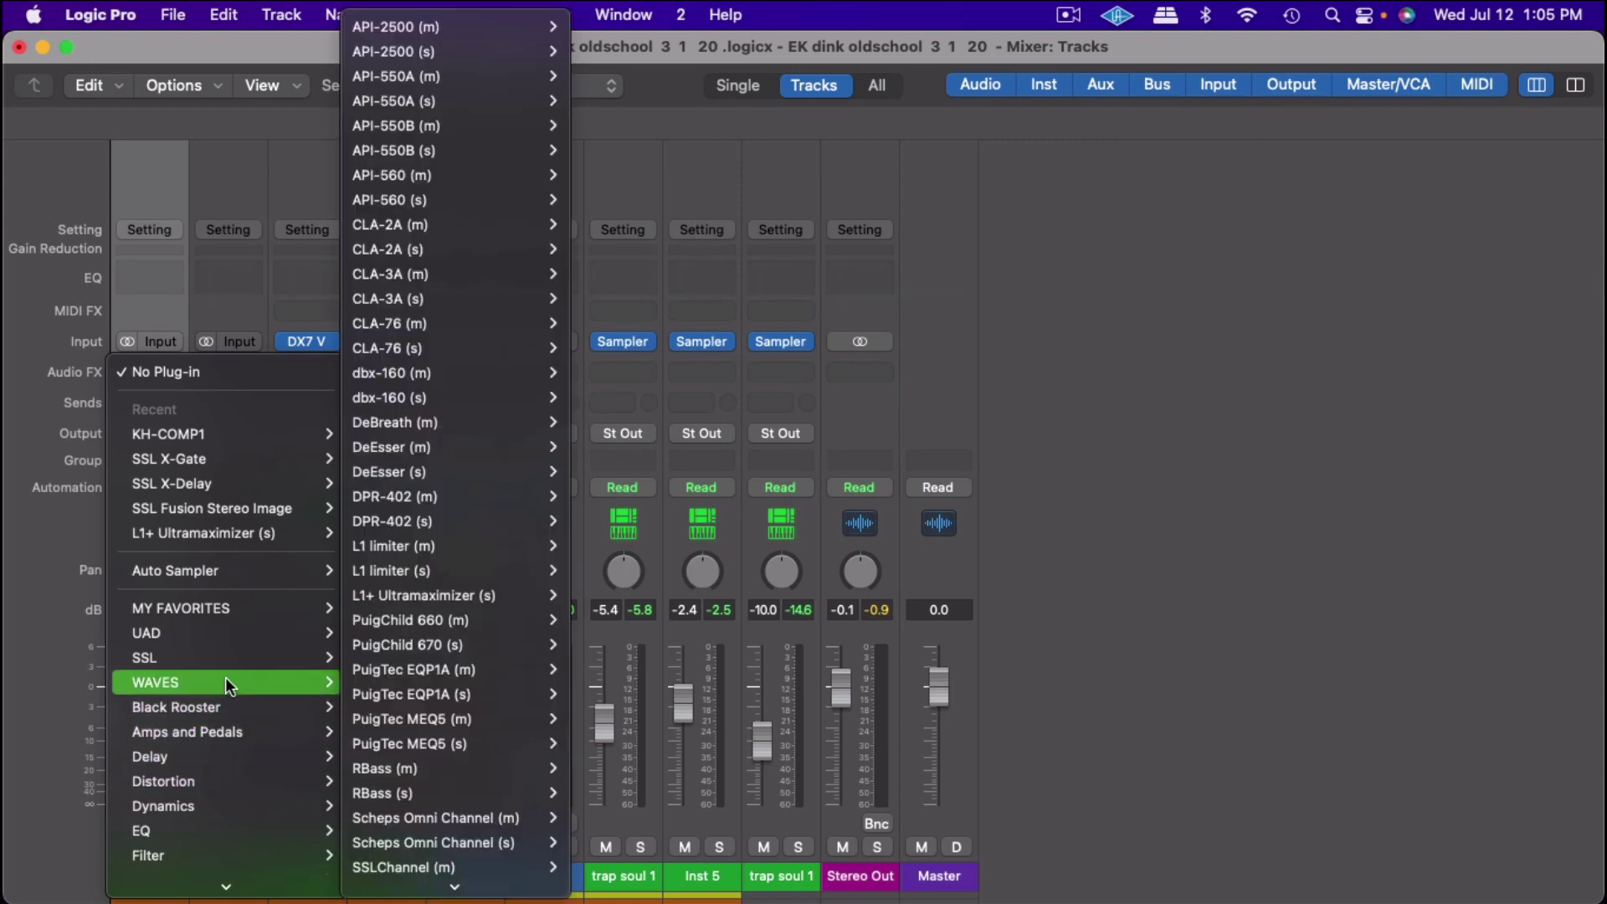
pyautogui.moveTo(156, 682)
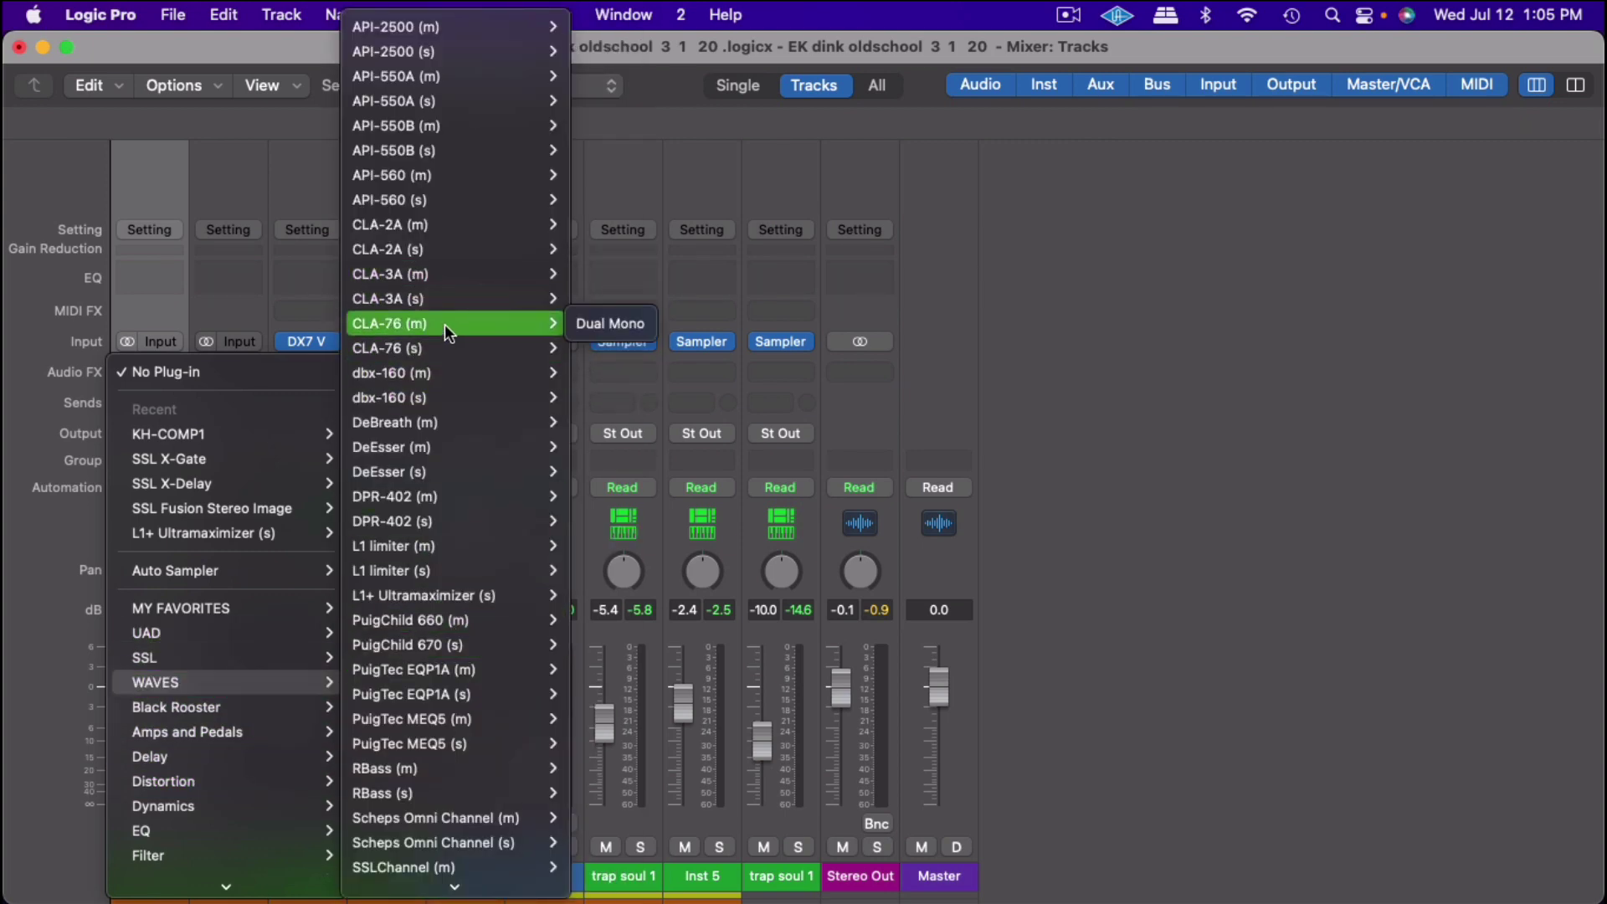
pyautogui.moveTo(453, 347)
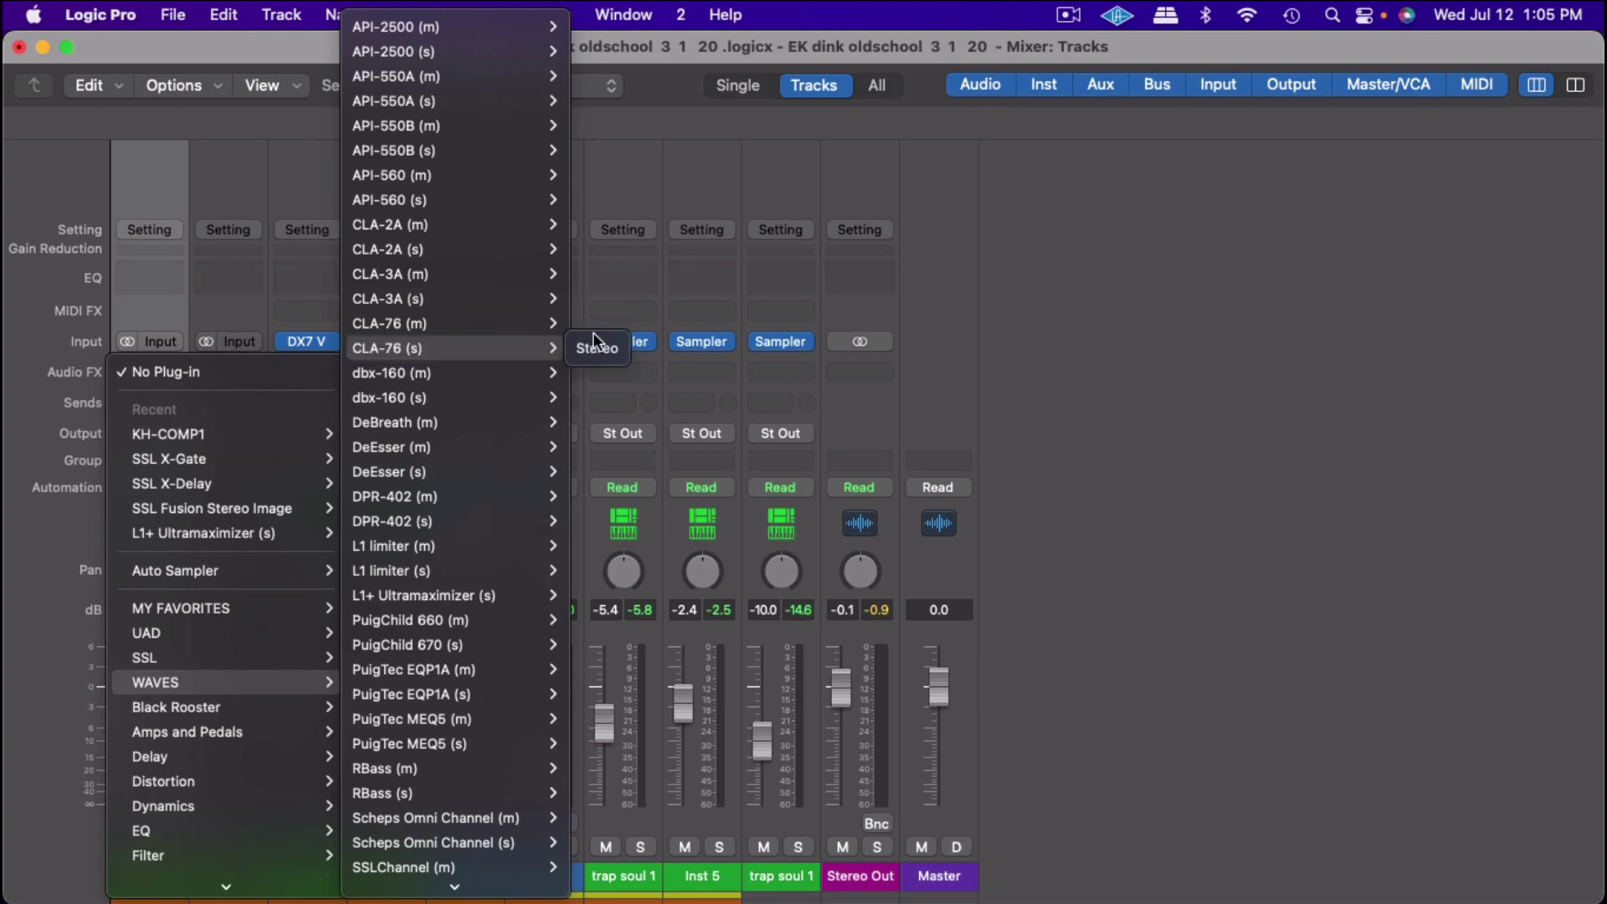
pyautogui.click(597, 348)
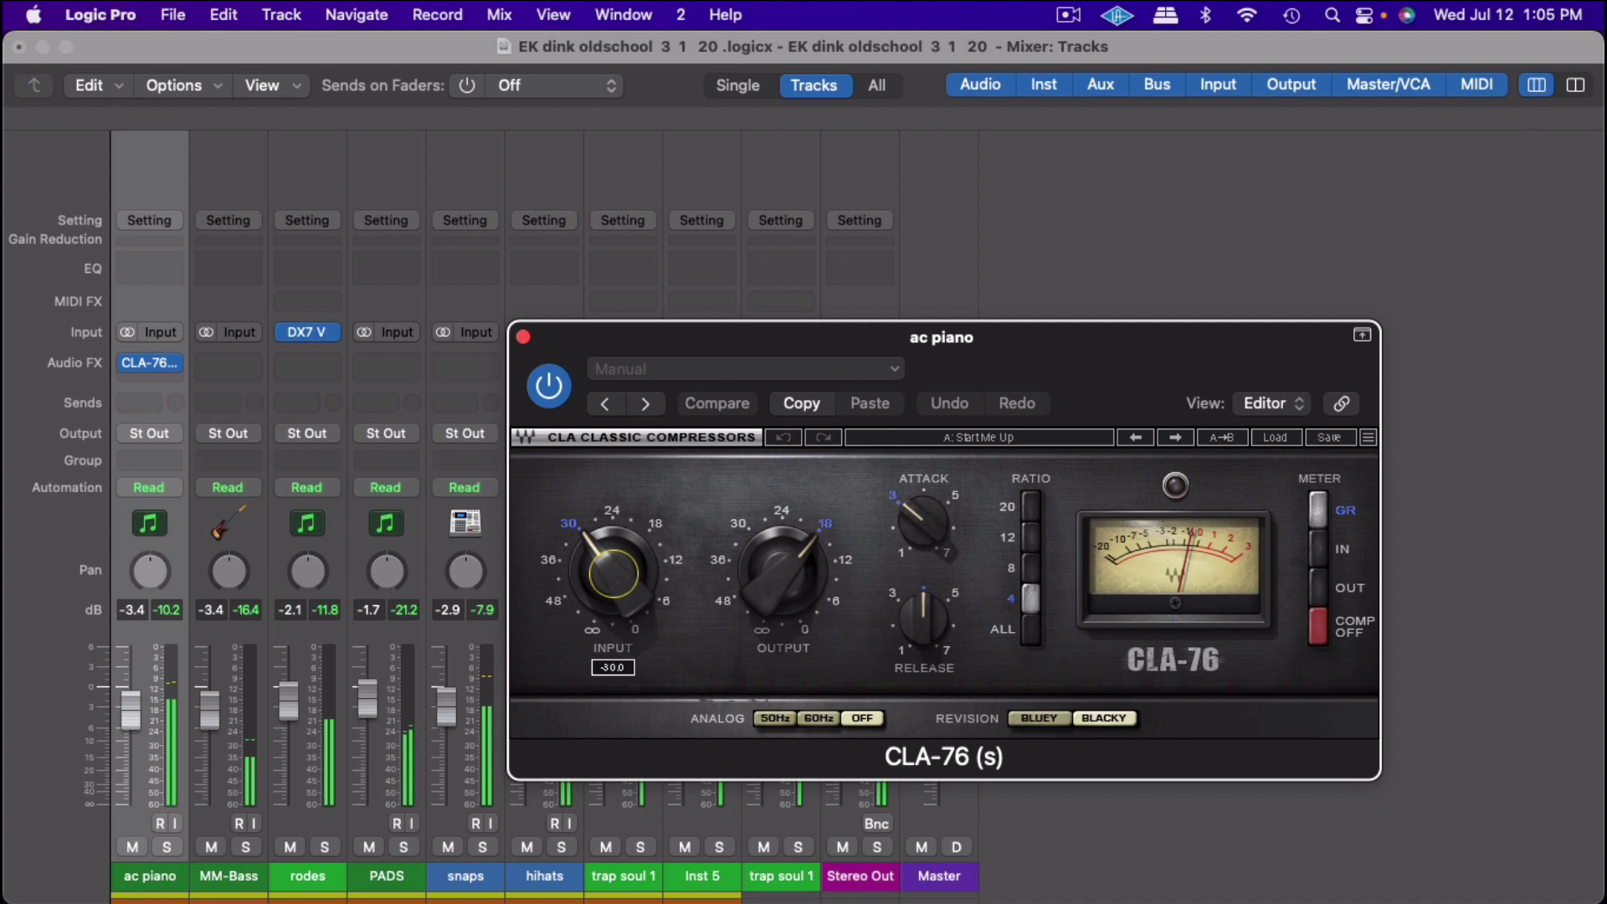
pyautogui.moveTo(613, 571); pyautogui.dragTo(613, 553)
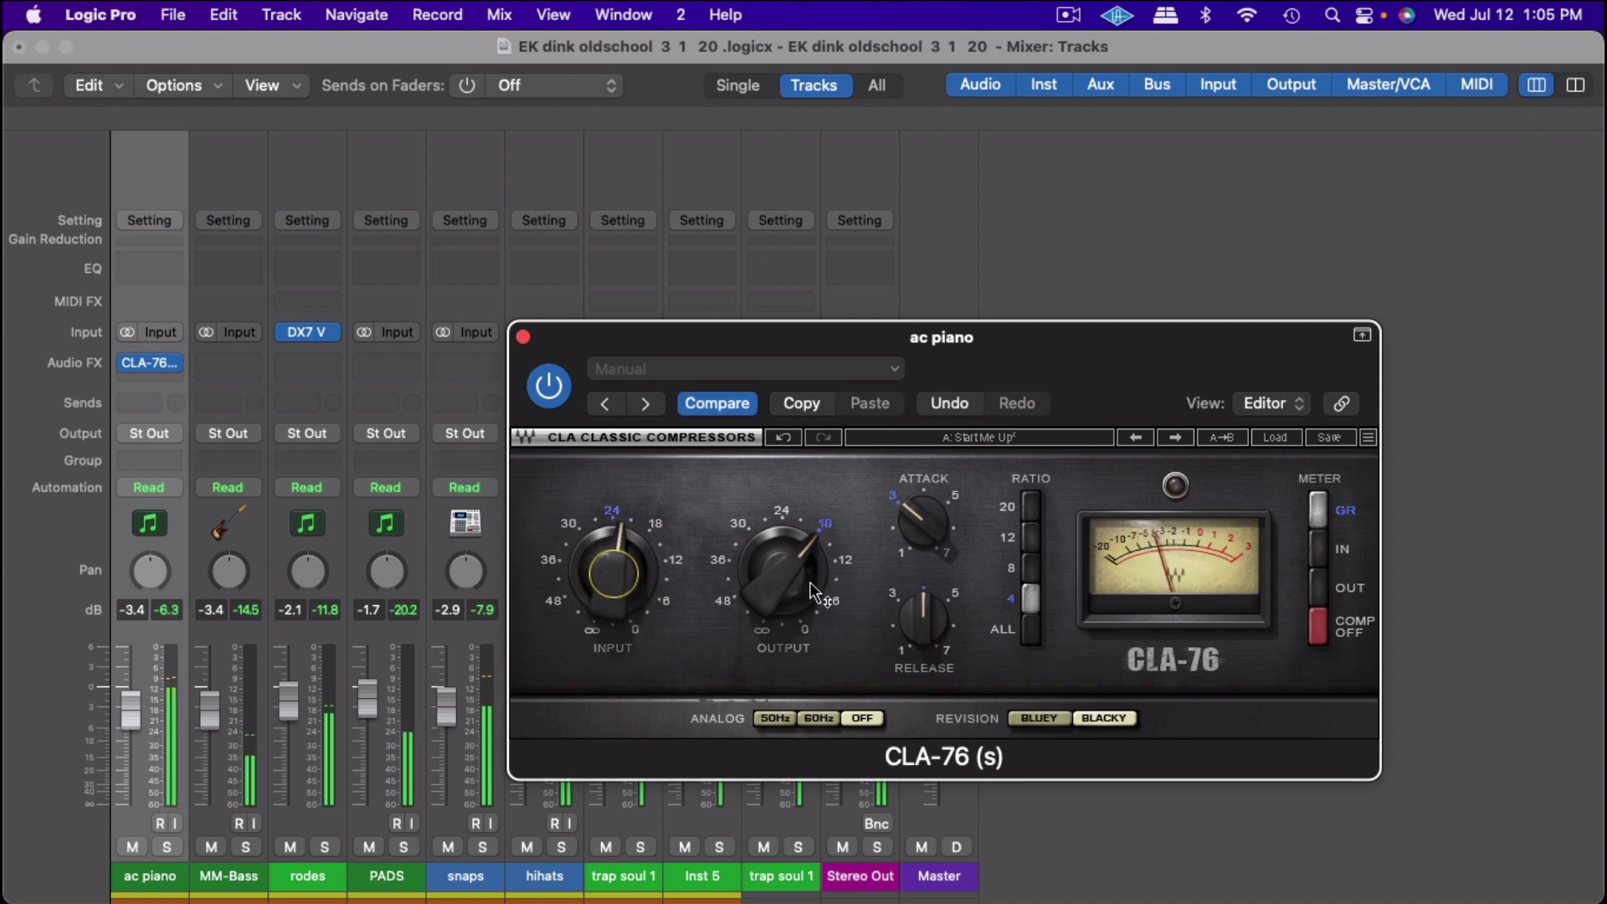
pyautogui.click(786, 577)
# Swap in the API-550A, keep high-frequency gain at 0, and shift the low band to 100 Hz
pyautogui.click(167, 362)
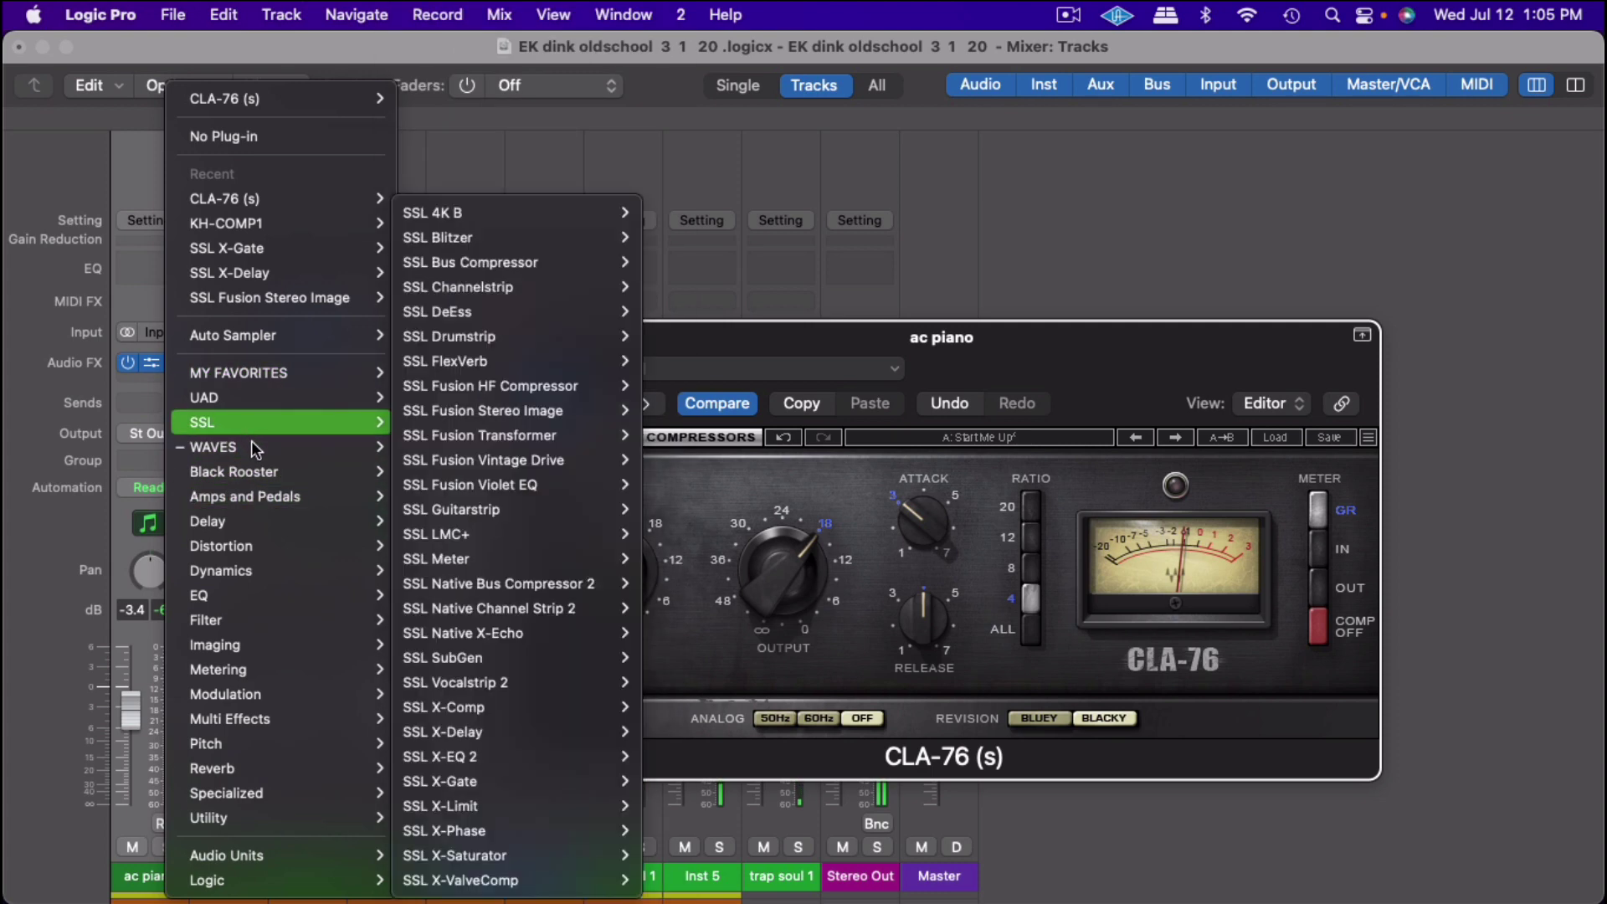
pyautogui.moveTo(251, 447)
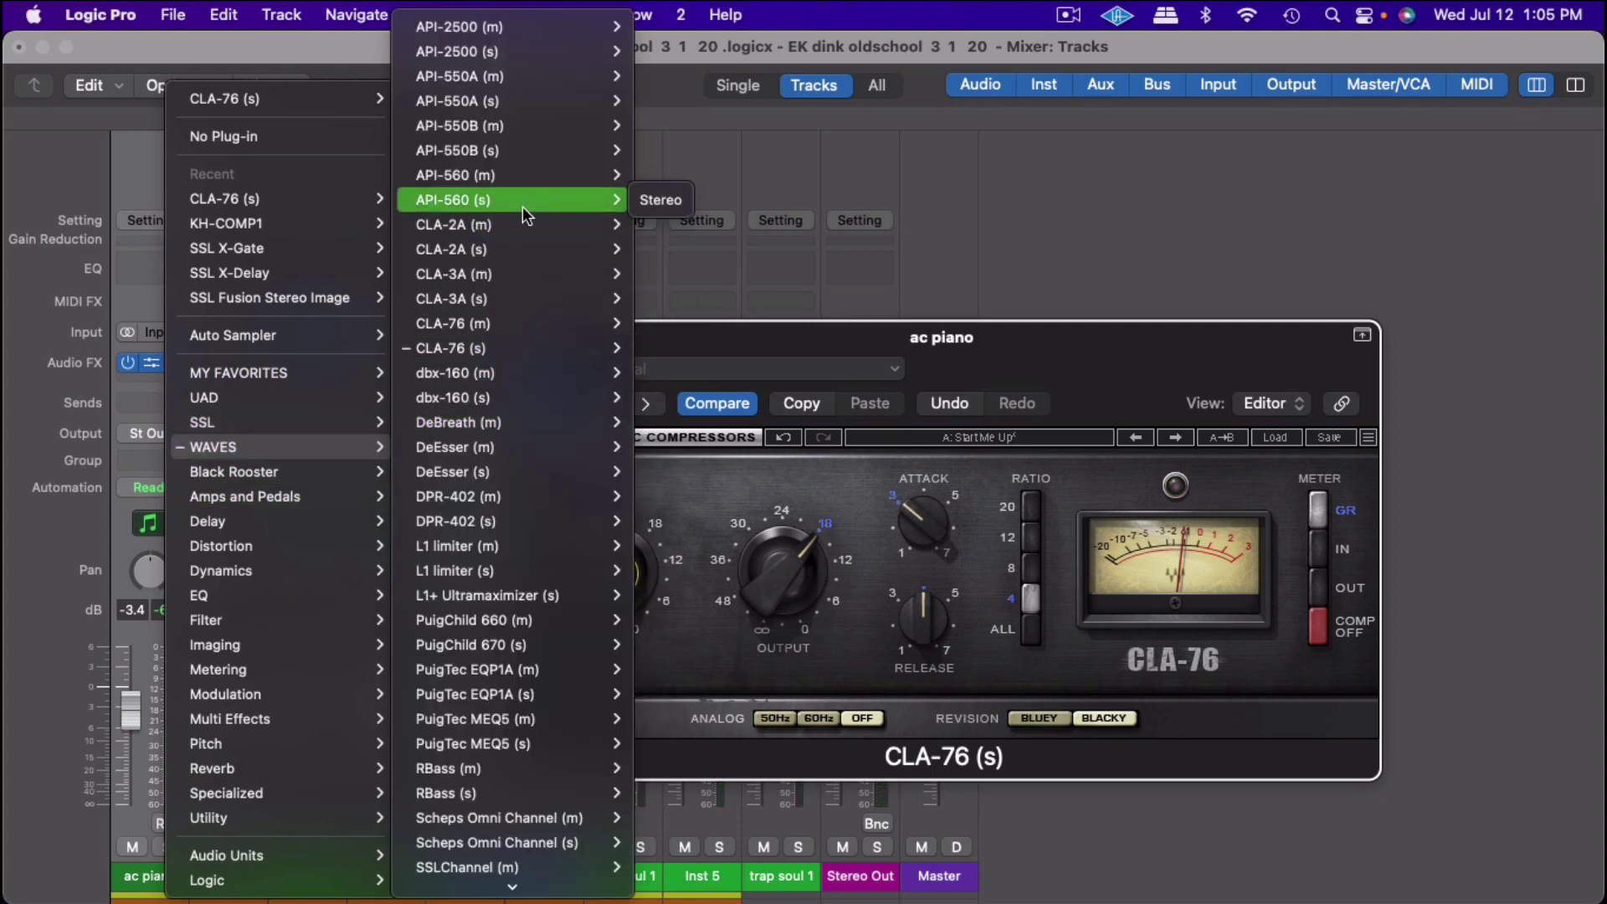
pyautogui.moveTo(502, 101)
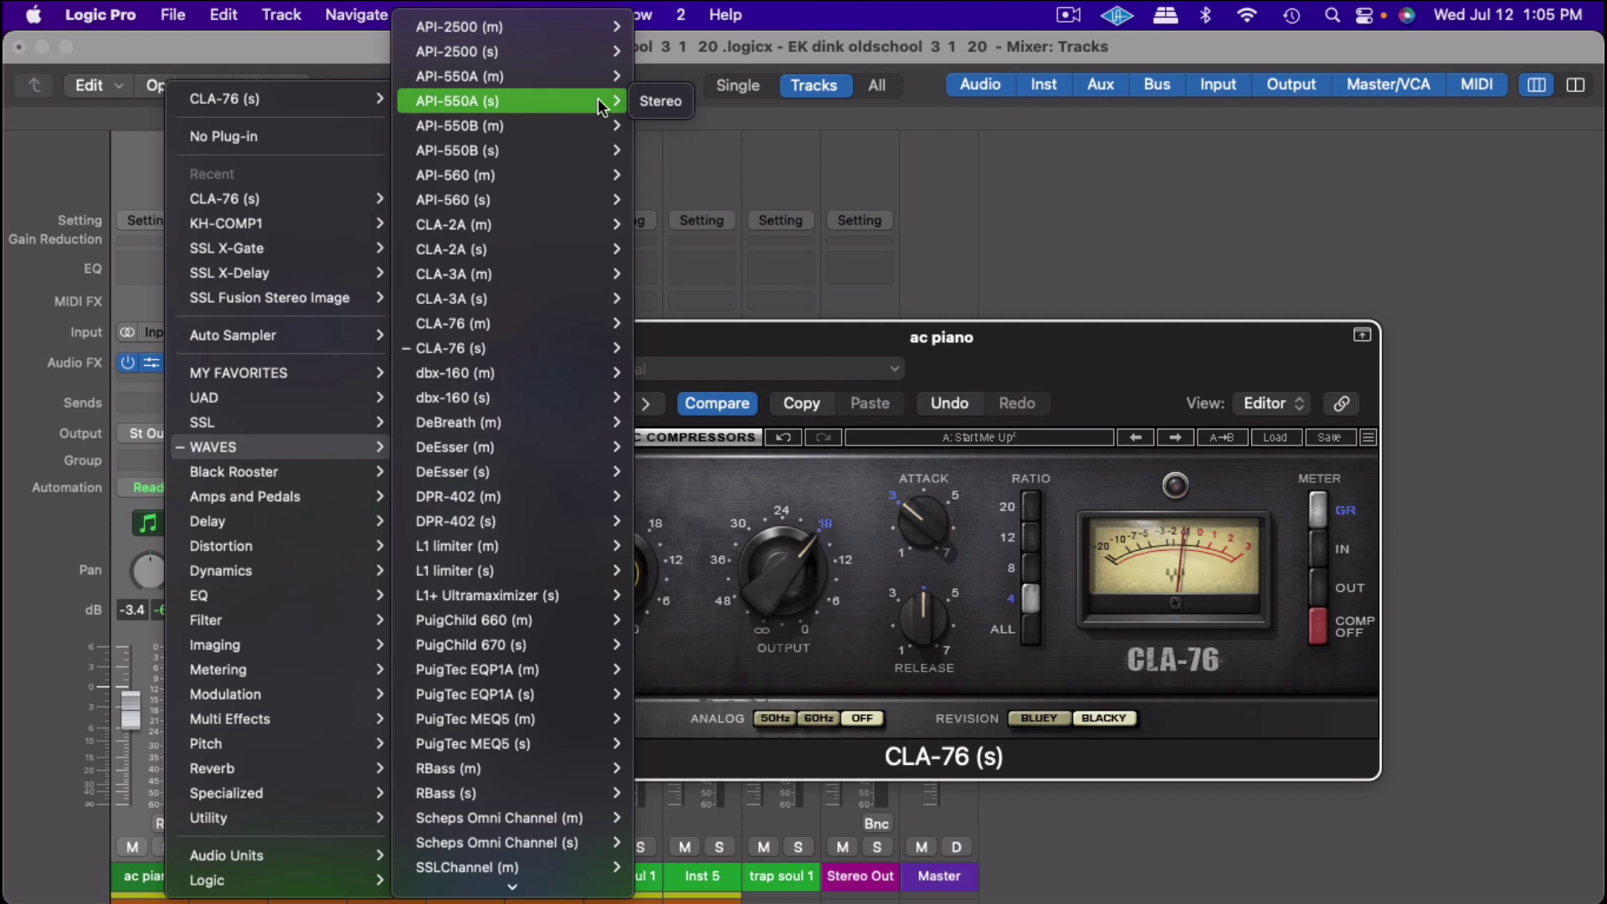
pyautogui.click(662, 101)
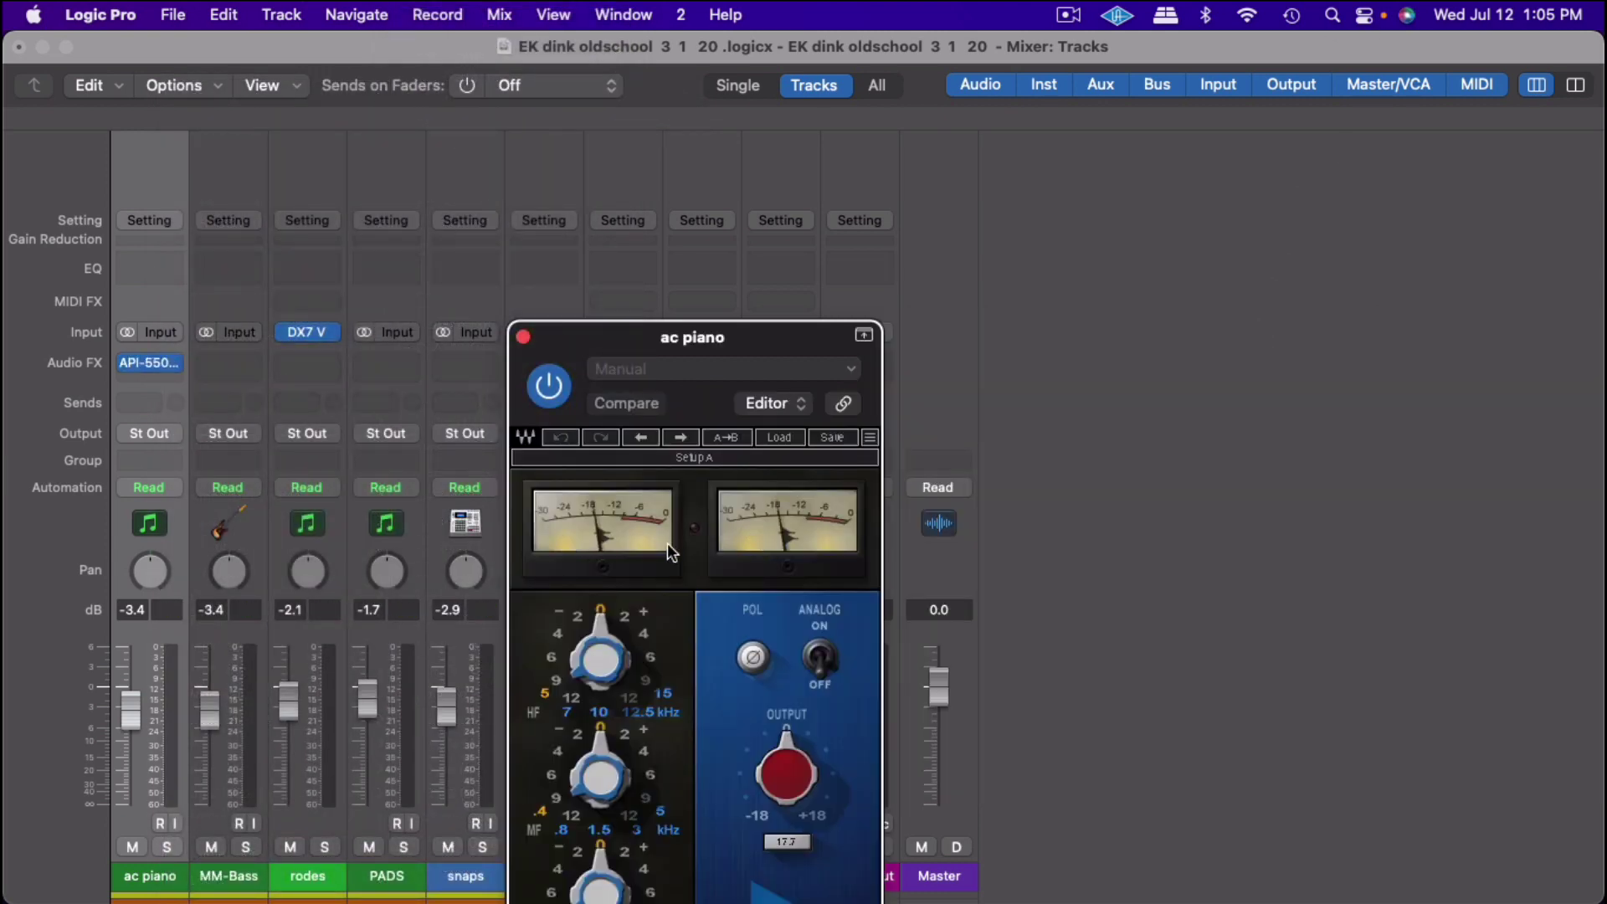
pyautogui.moveTo(789, 337); pyautogui.dragTo(1091, 59)
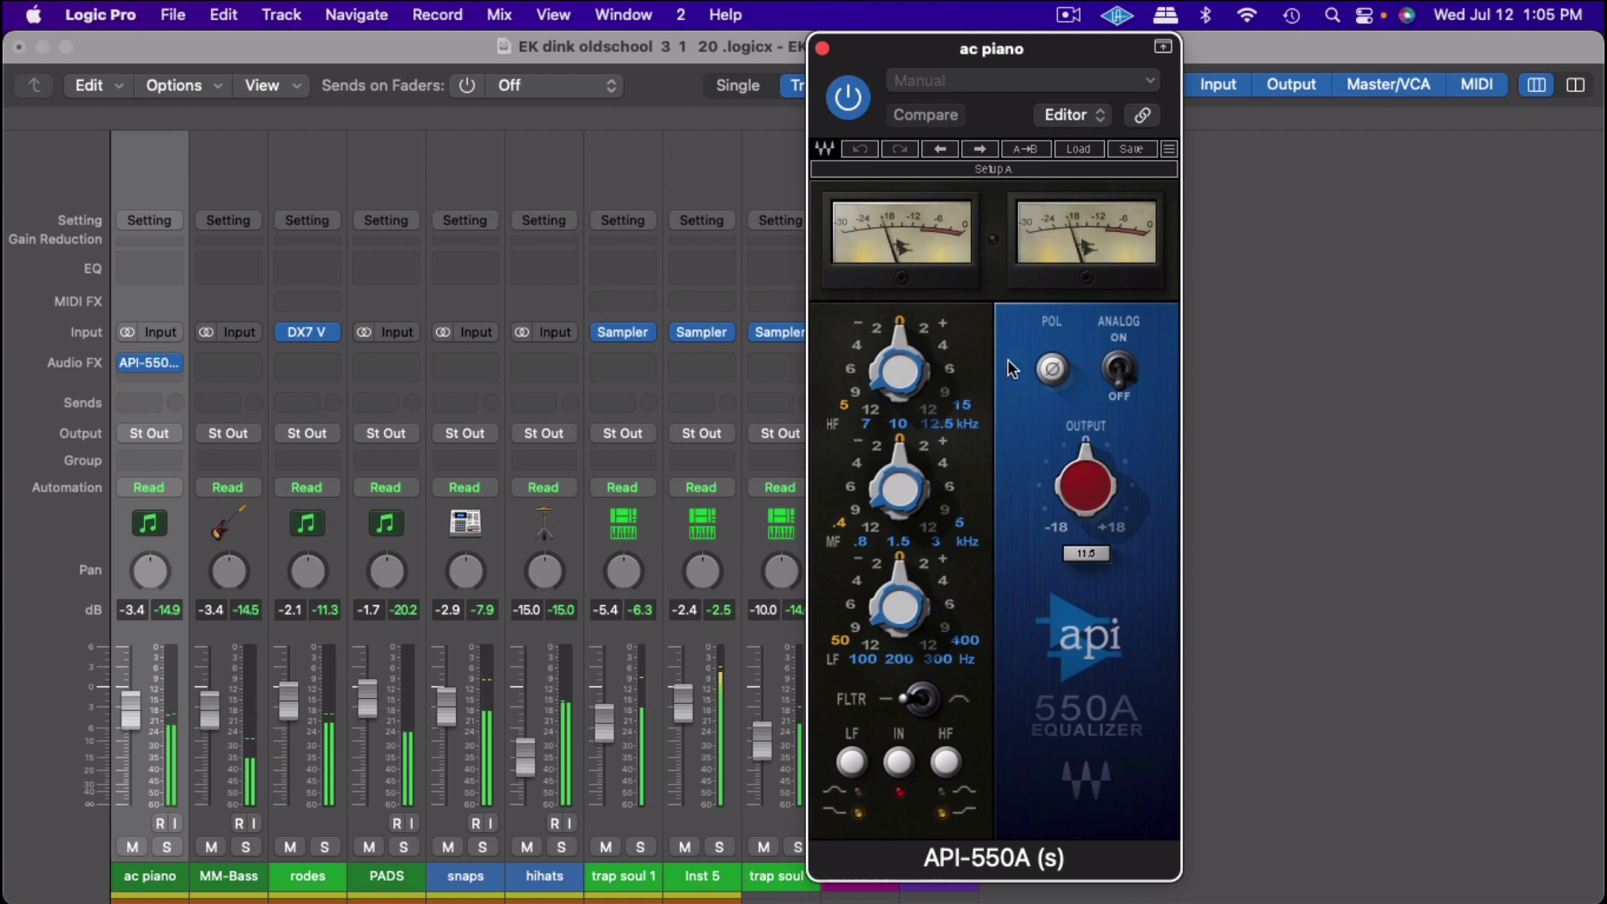
pyautogui.moveTo(906, 374); pyautogui.dragTo(932, 337)
pyautogui.moveTo(899, 368)
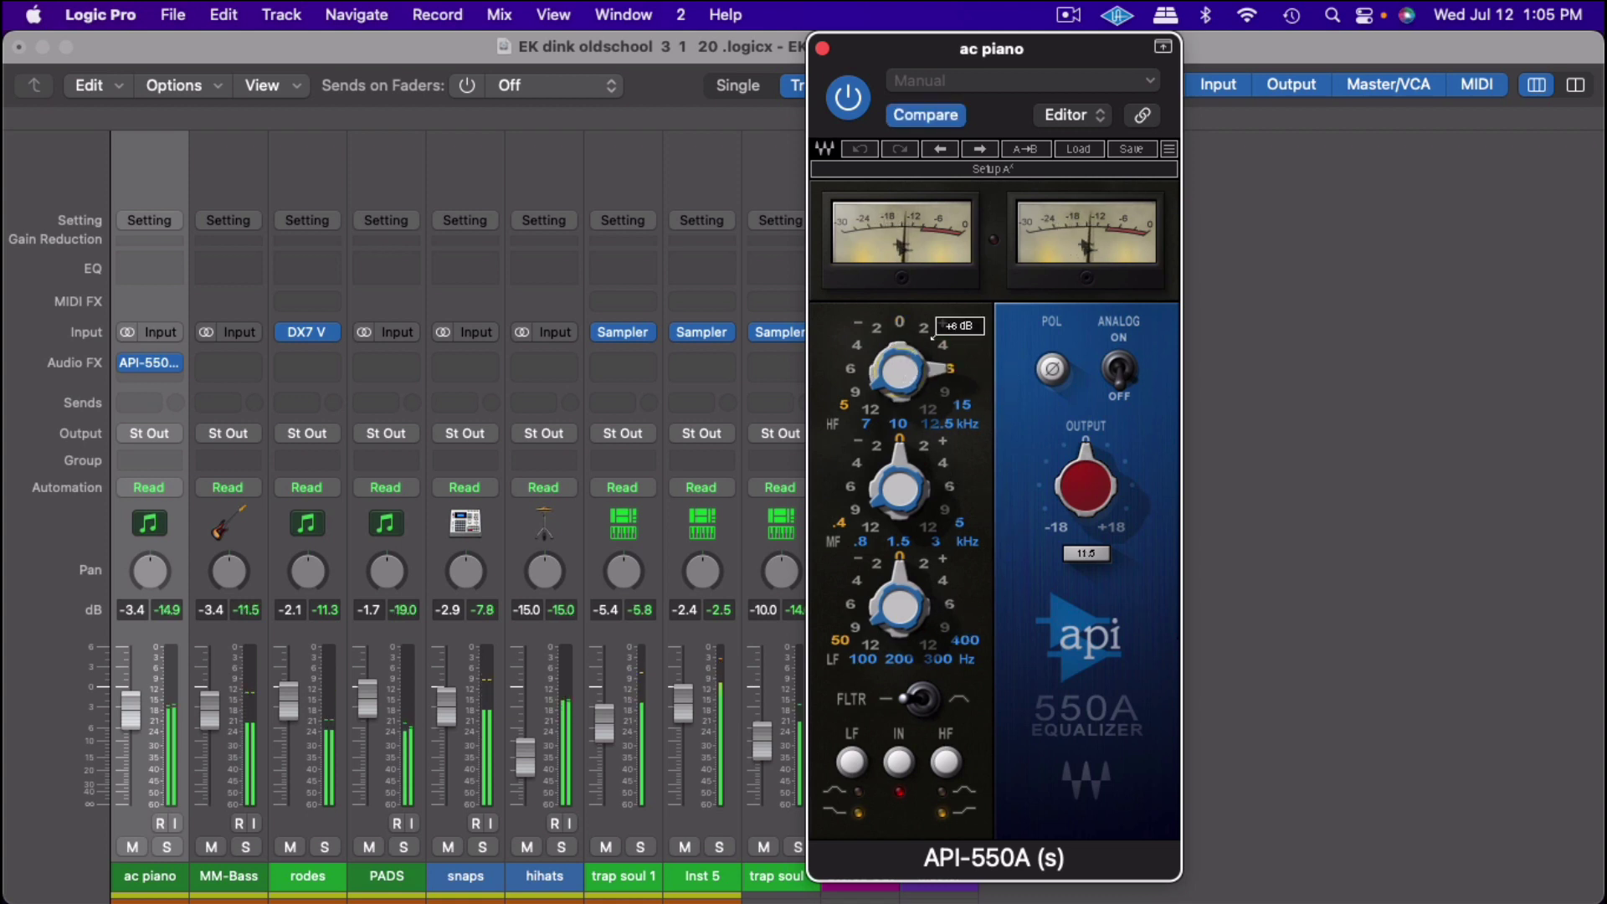
pyautogui.keyDown('alt'); pyautogui.click(889, 386); pyautogui.keyUp('alt')
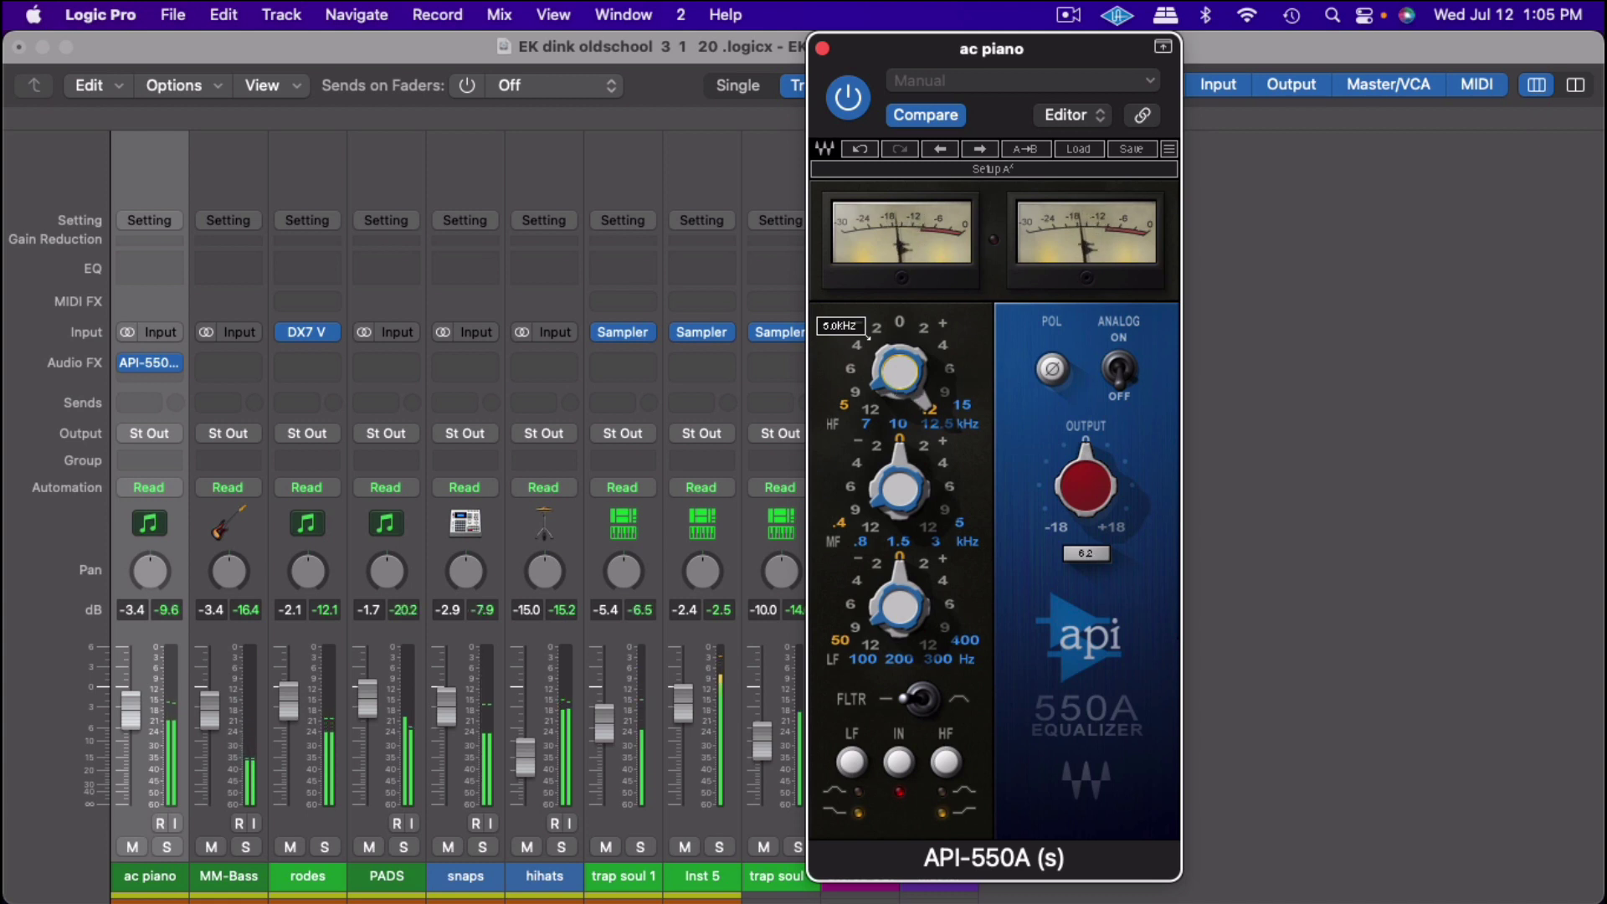
pyautogui.moveTo(898, 608)
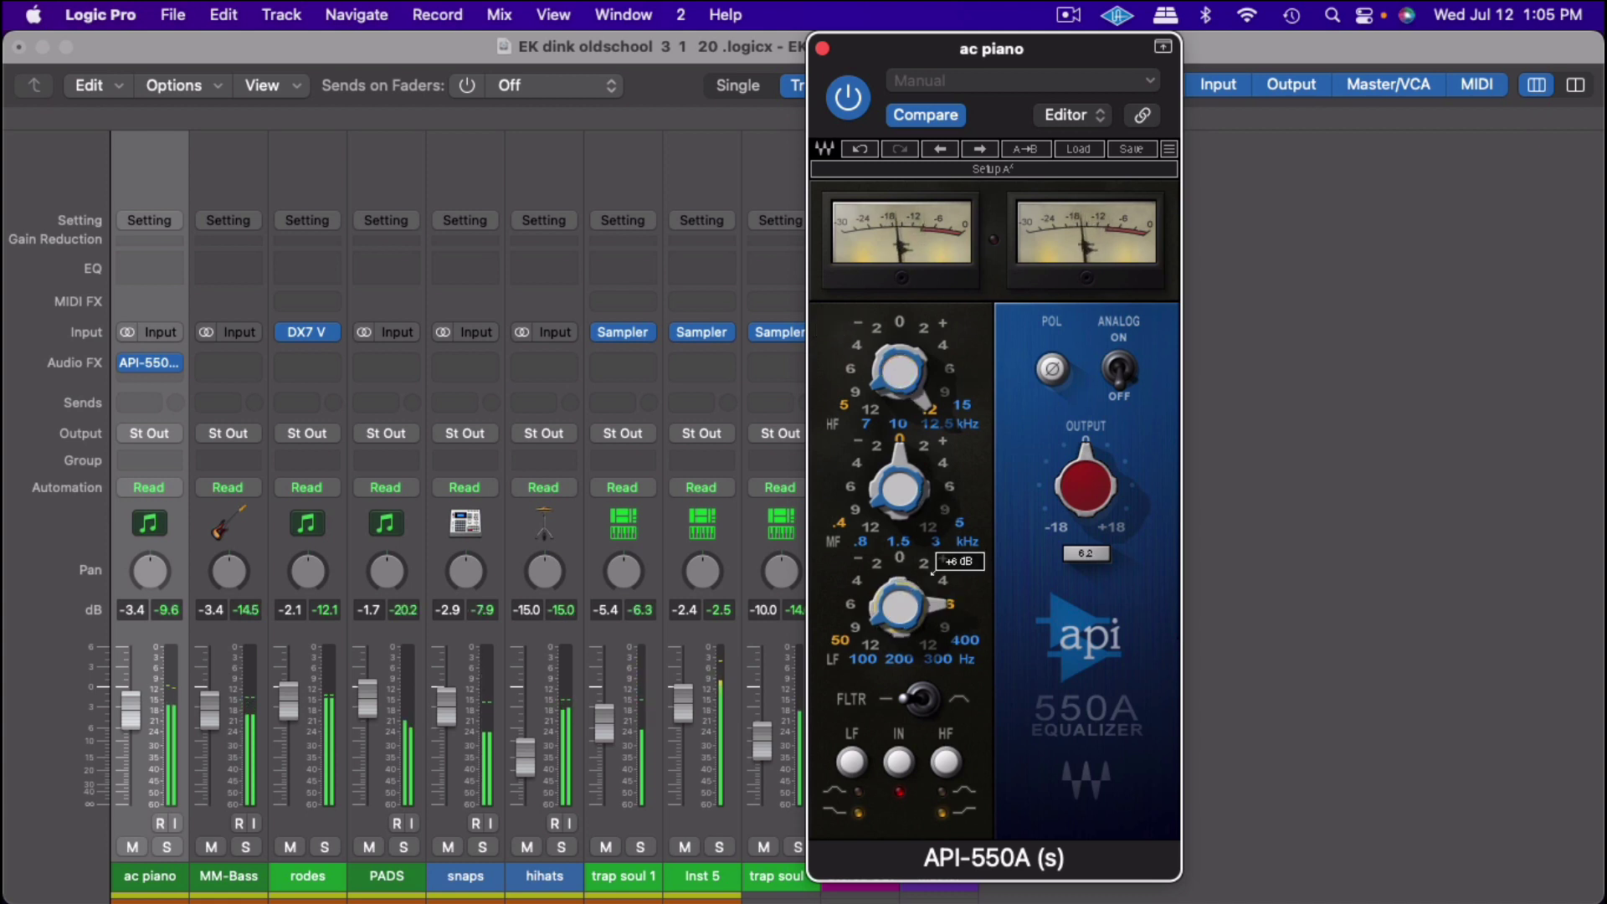
pyautogui.moveTo(932, 573); pyautogui.dragTo(868, 573)
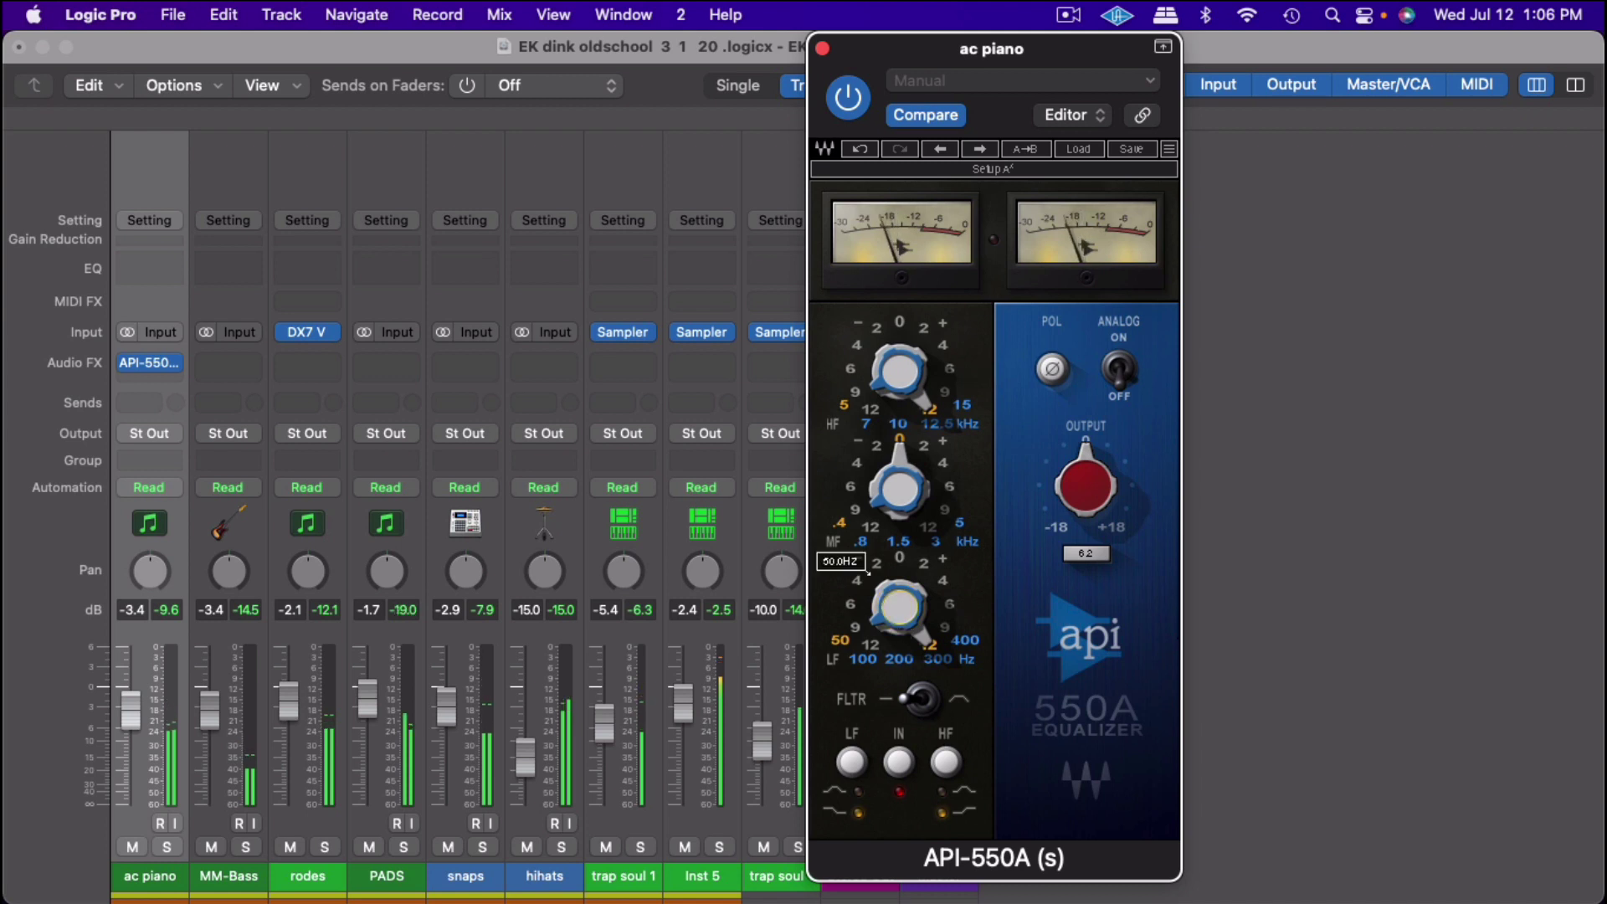
pyautogui.moveTo(867, 573); pyautogui.dragTo(885, 562)
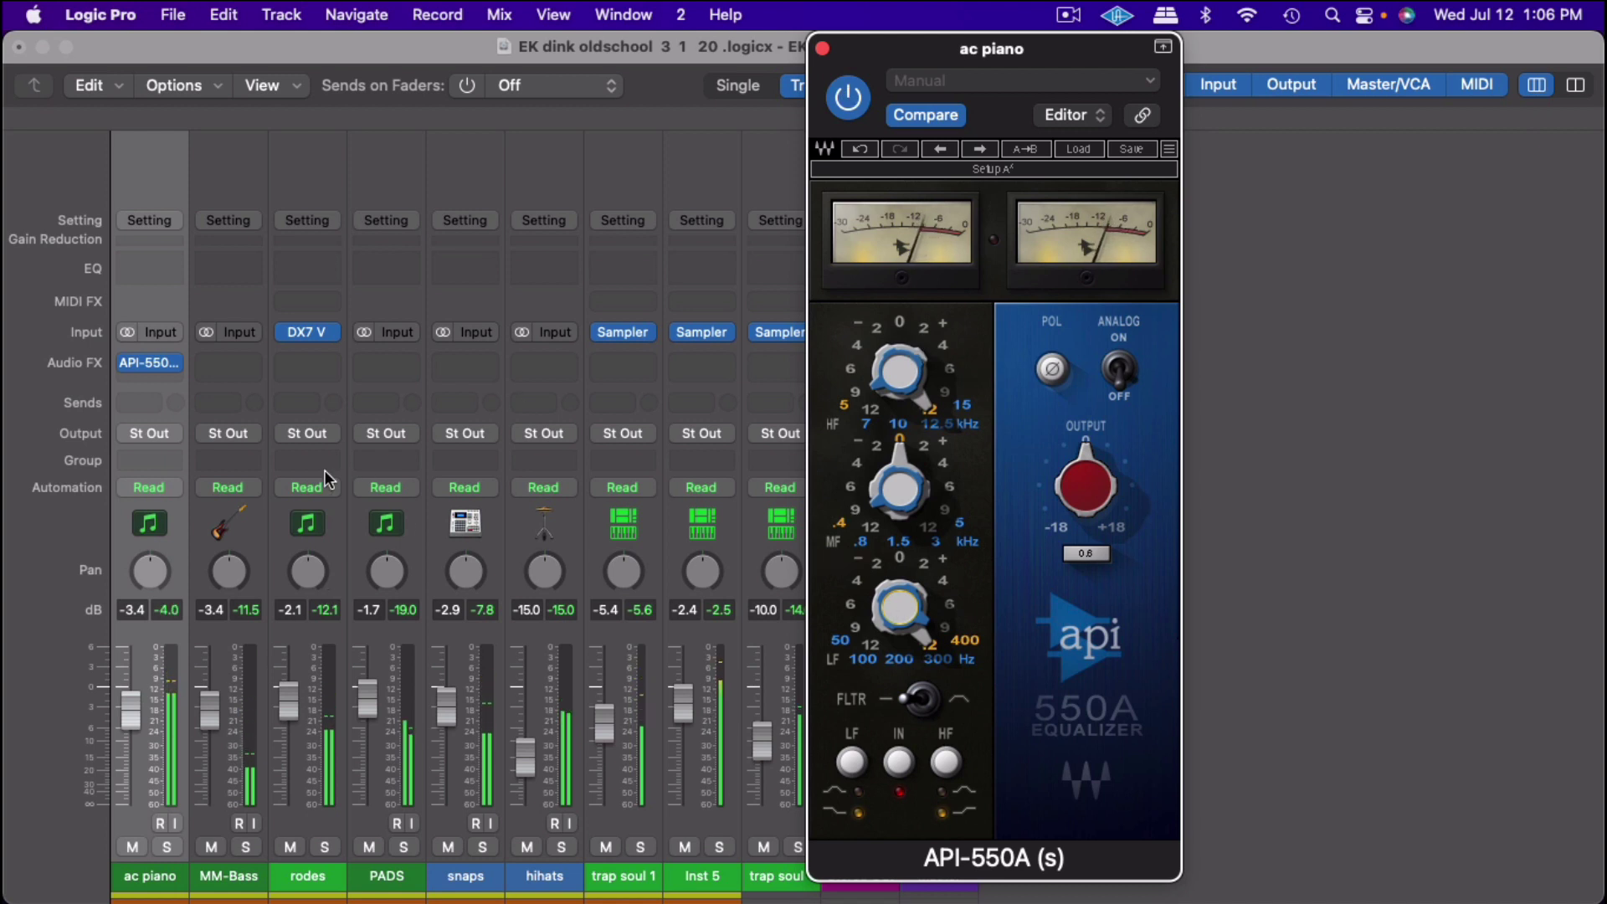
pyautogui.moveTo(148, 363)
pyautogui.click(174, 364)
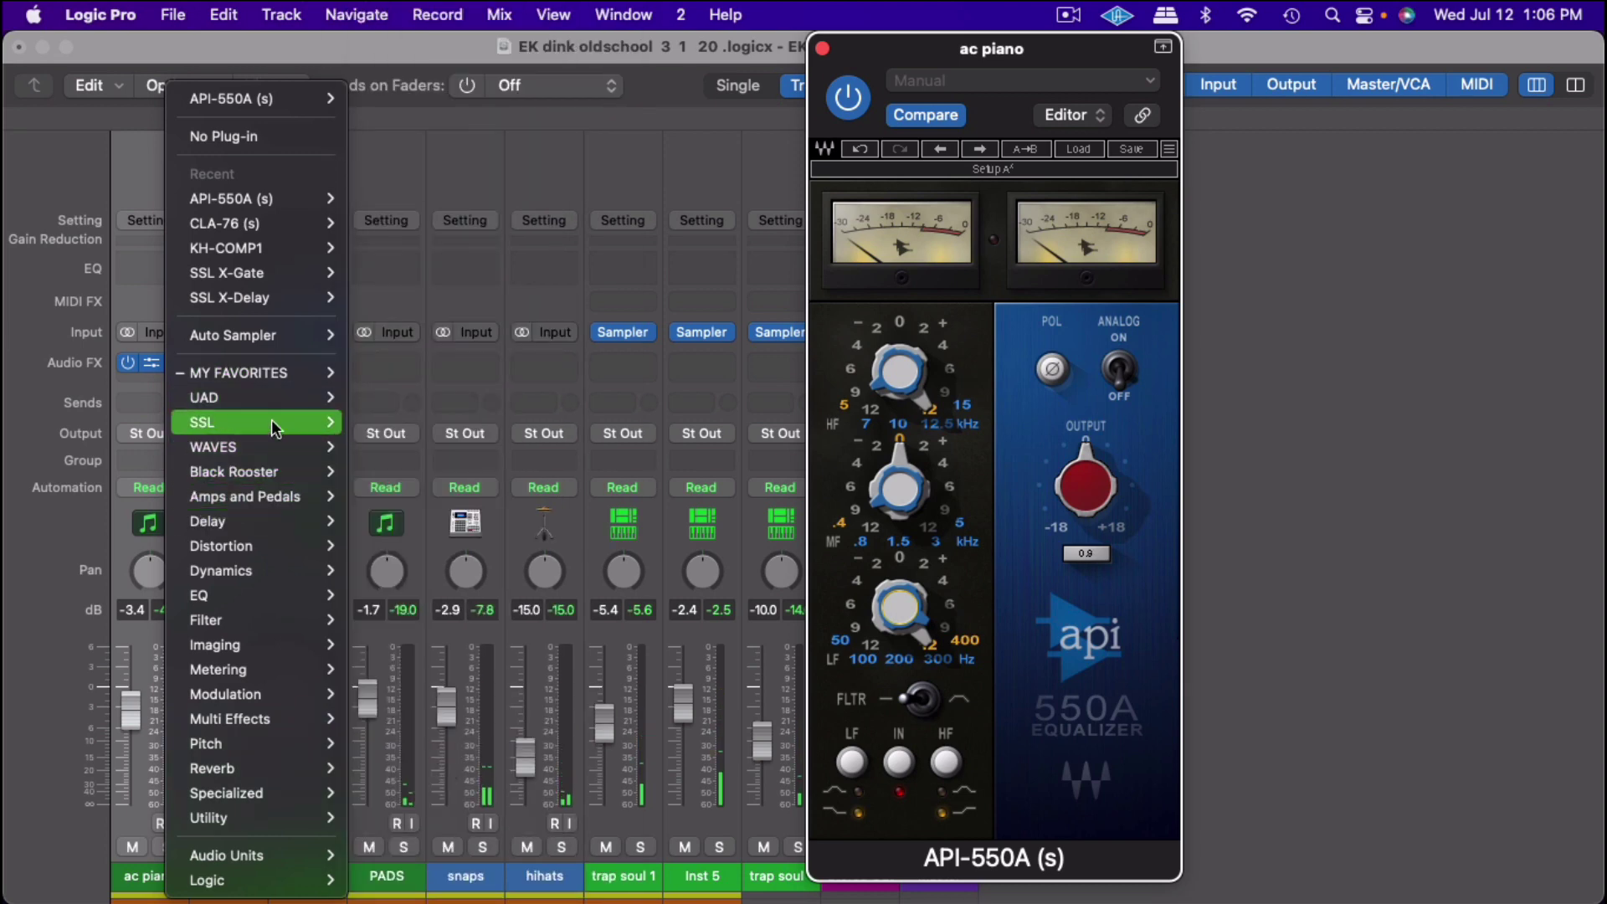
pyautogui.moveTo(202, 422)
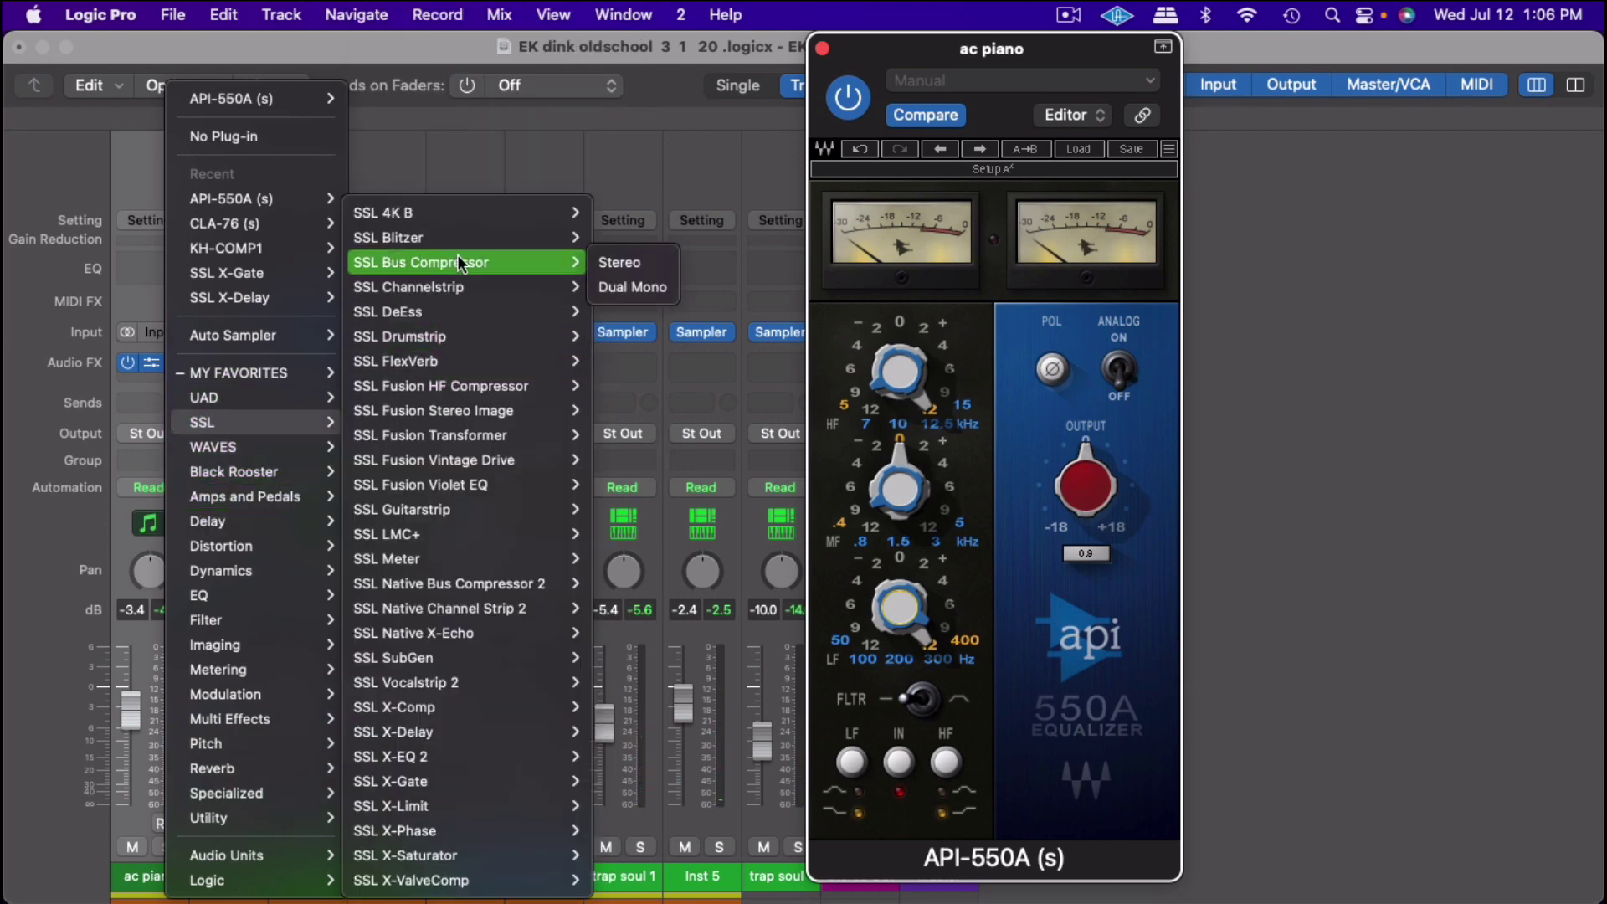
pyautogui.moveTo(407, 288)
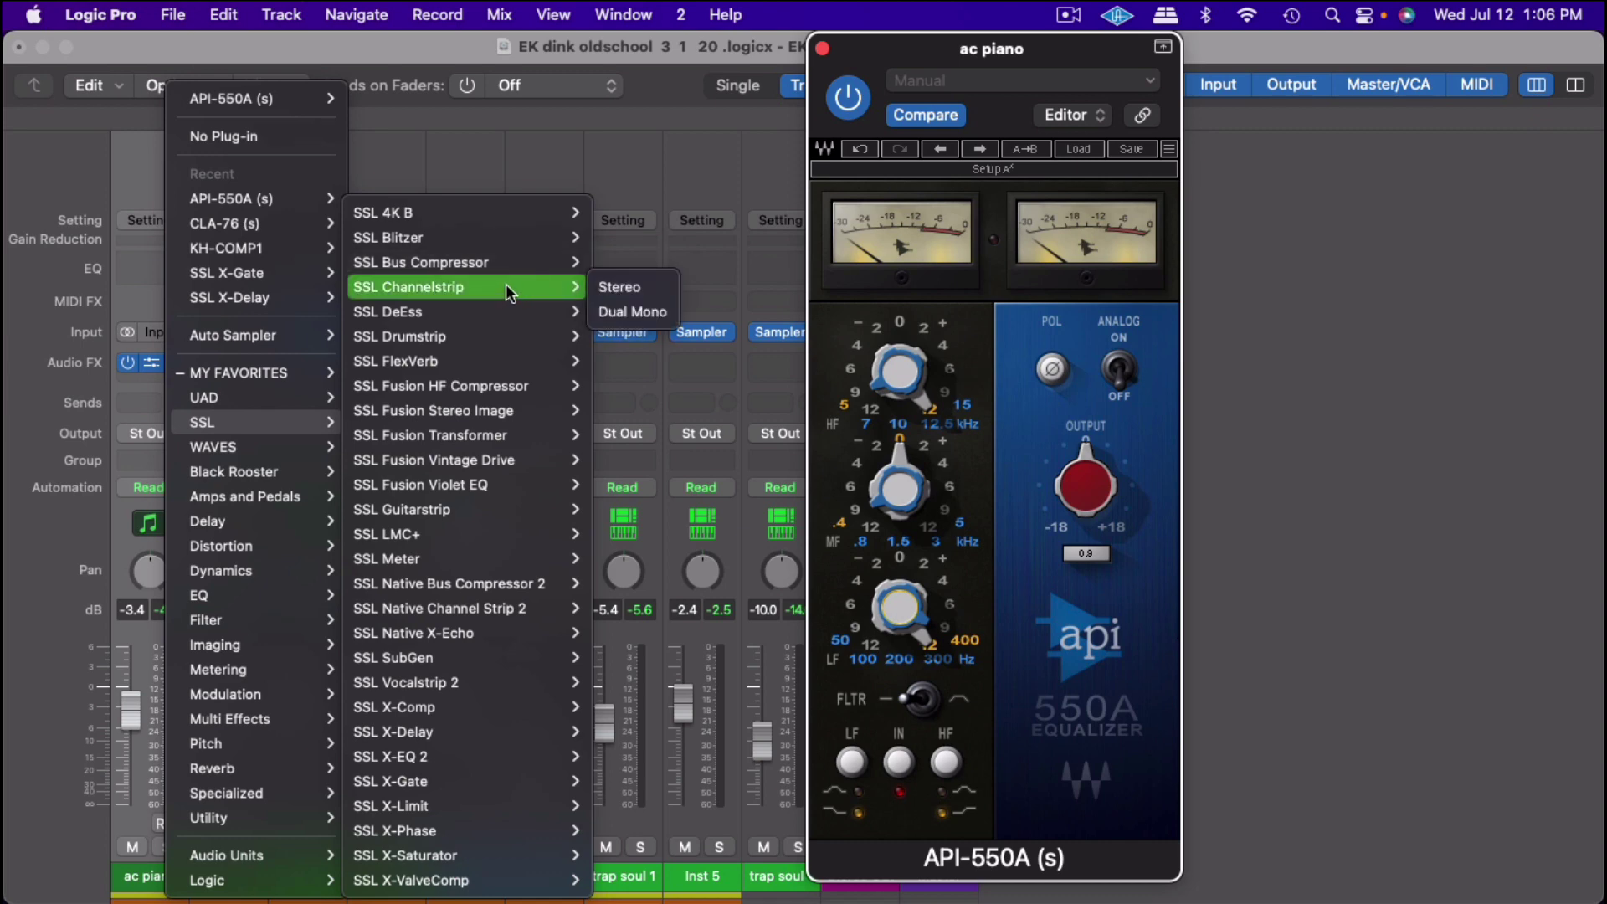
# Swap in the stereo SSL Channelstrip, raise its HP filter, and boost low-mid gain to 11 dB
pyautogui.click(621, 288)
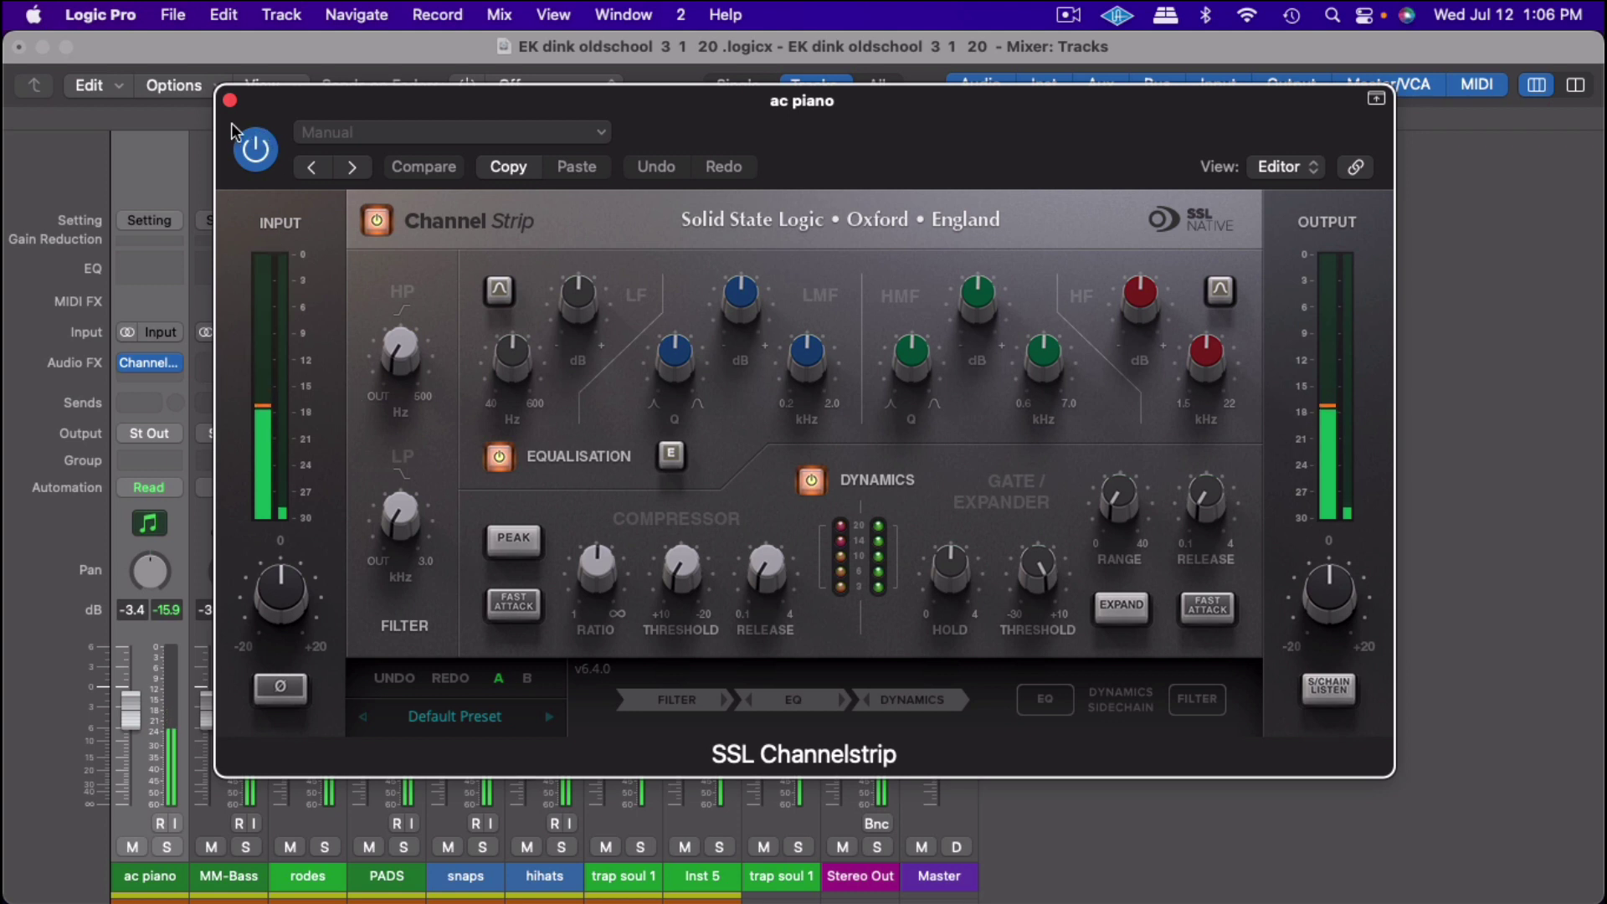
pyautogui.moveTo(399, 351)
pyautogui.moveTo(397, 361); pyautogui.dragTo(399, 330)
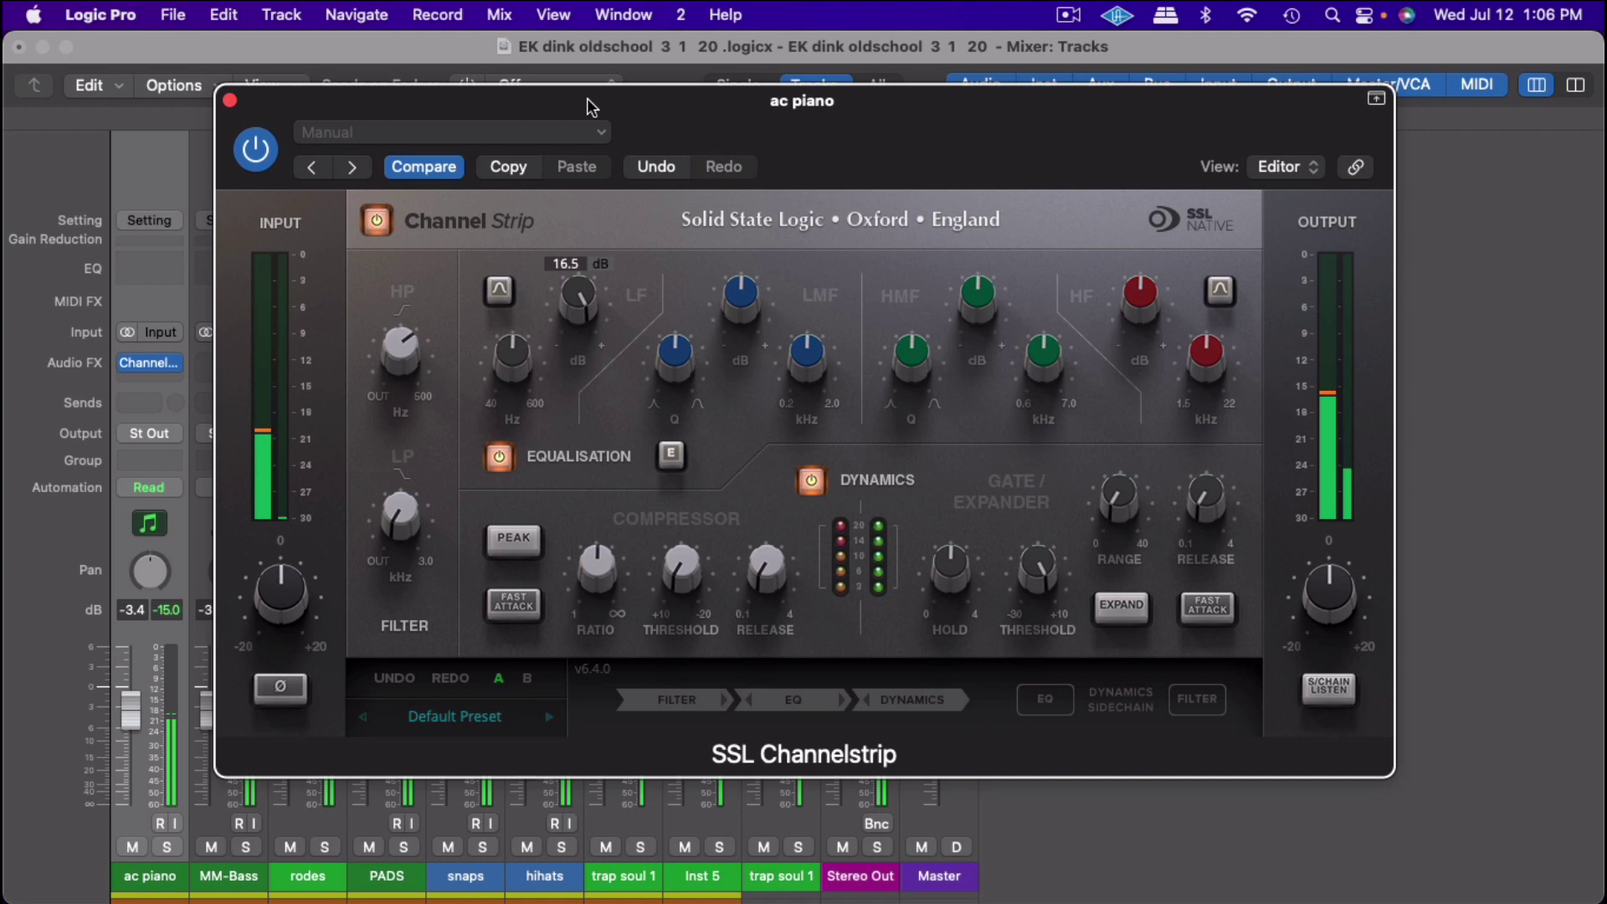
pyautogui.moveTo(751, 298); pyautogui.dragTo(763, 230)
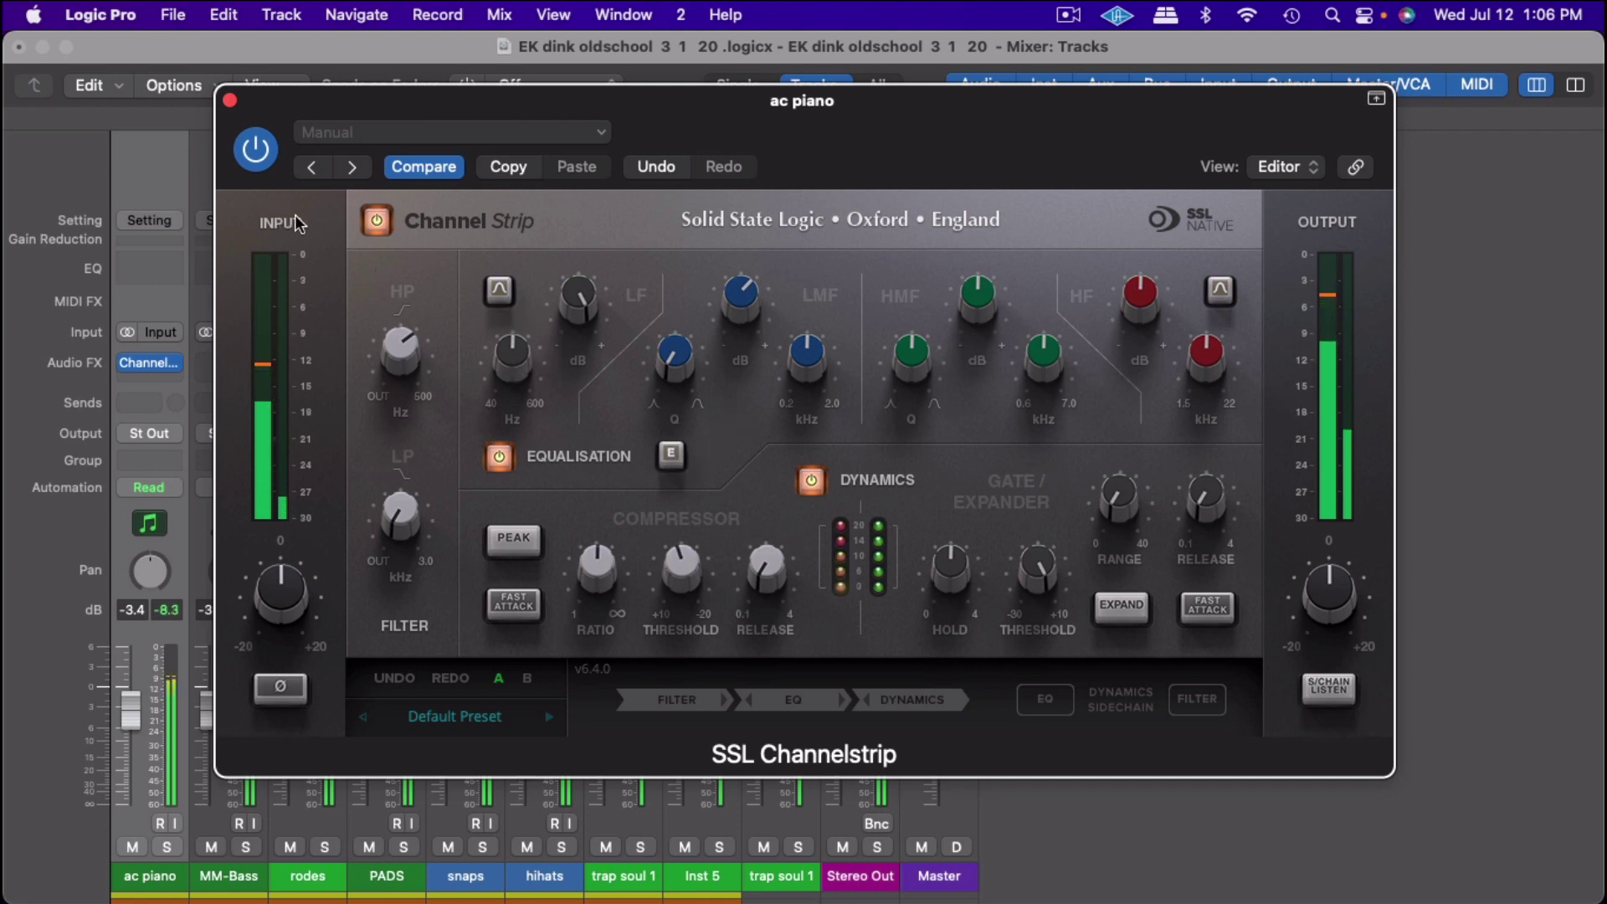
pyautogui.click(177, 363)
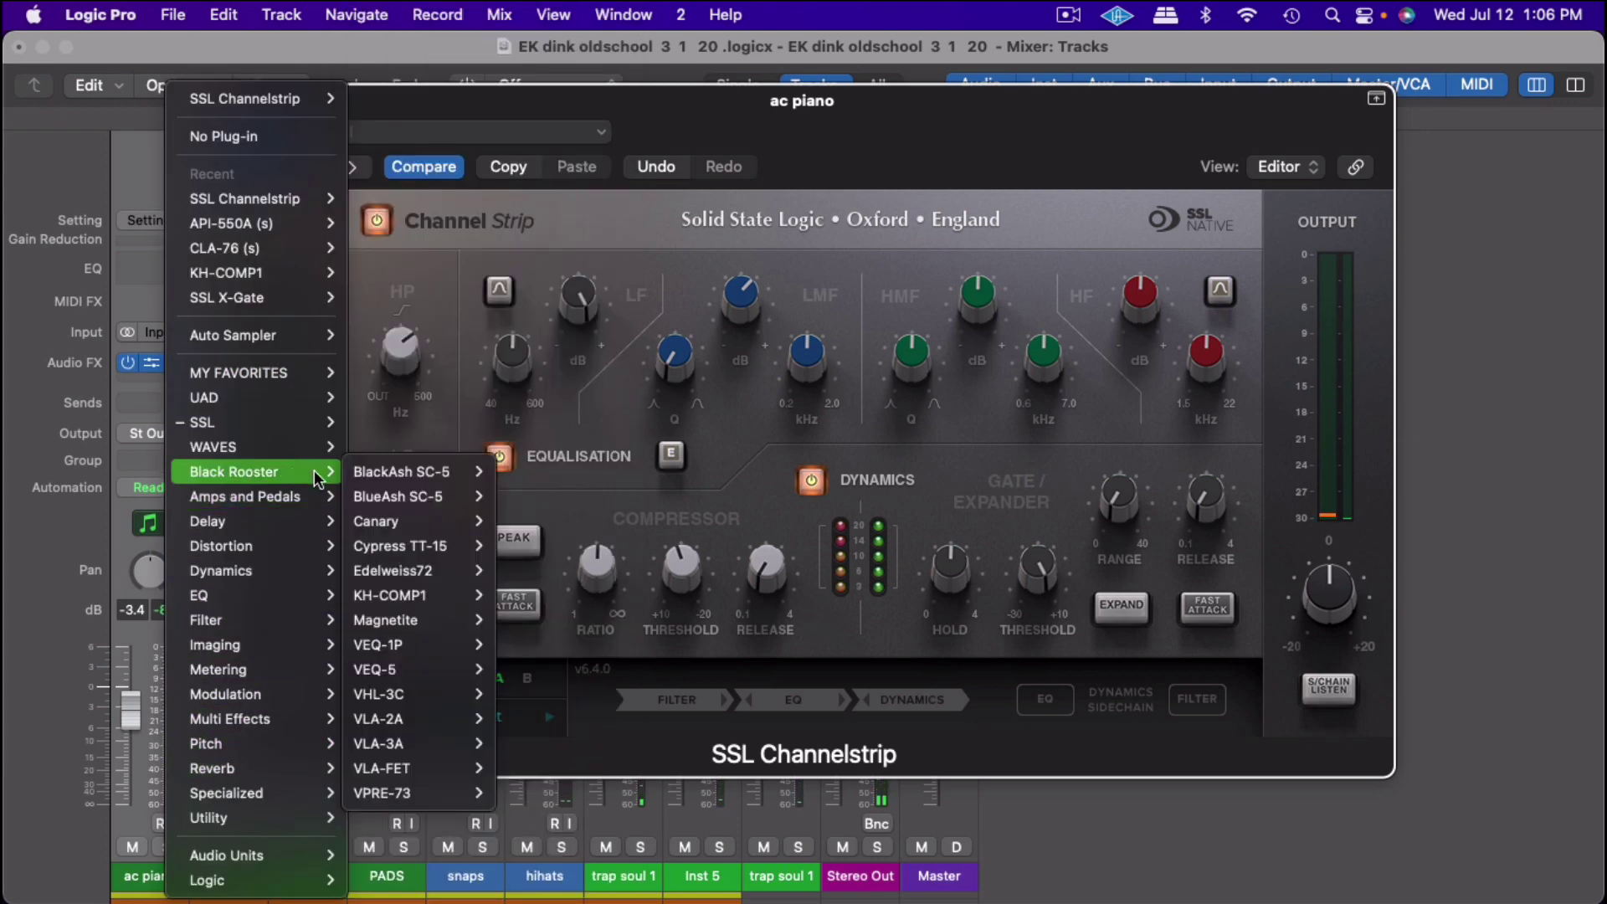
pyautogui.moveTo(391, 595)
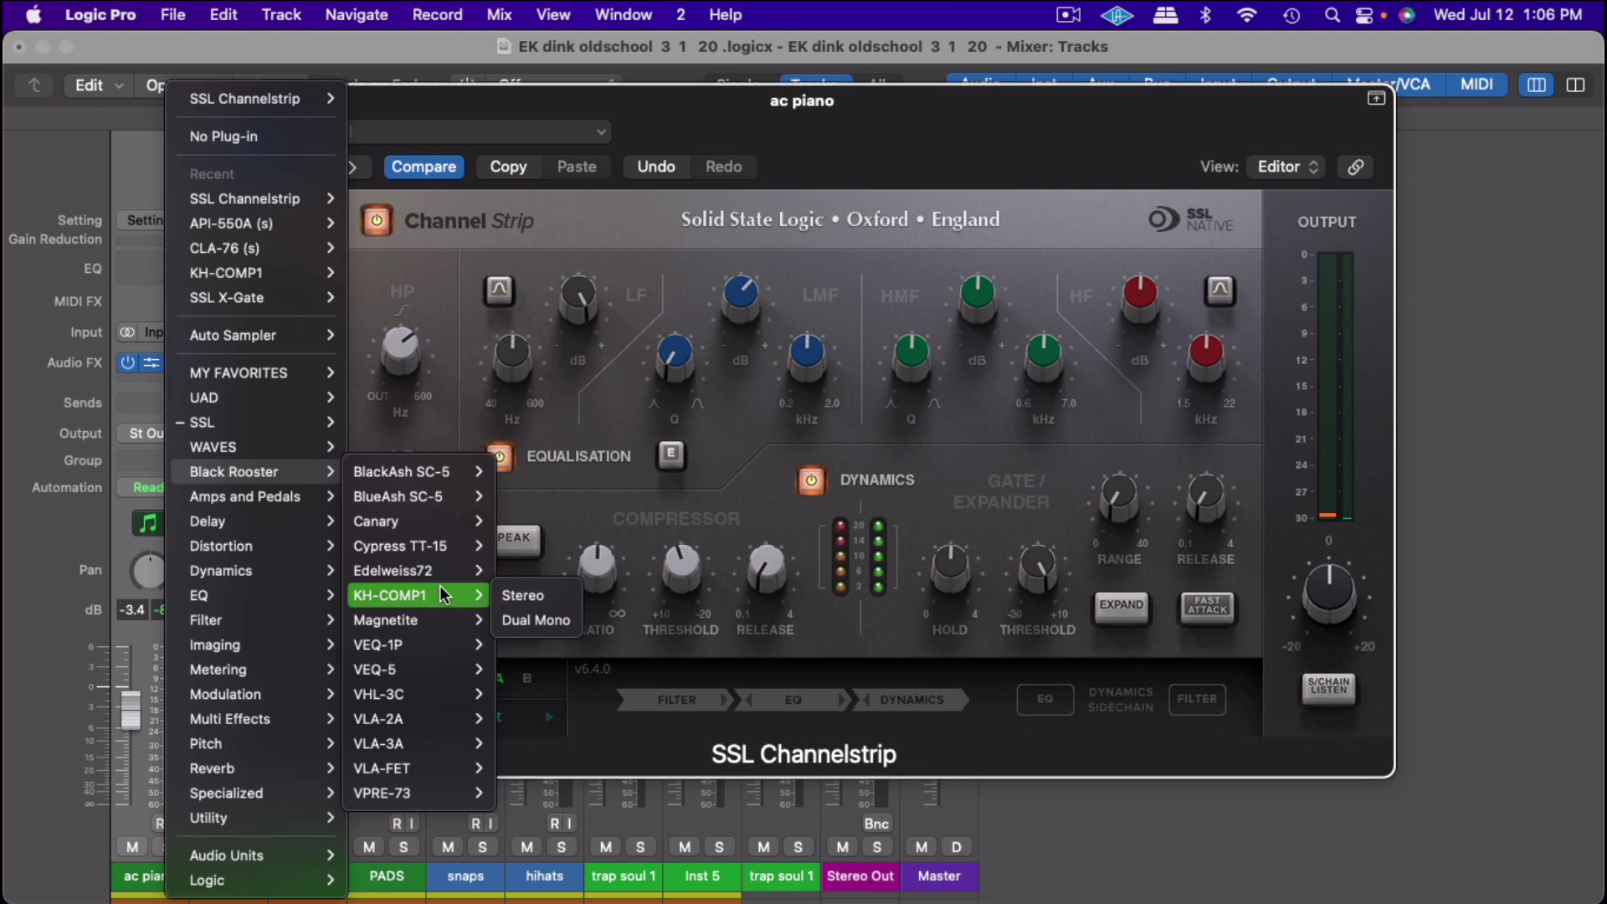
# Load the KH-COMP1 compressor on ac piano, adjust its threshold and make-up gain, then close it
pyautogui.click(524, 597)
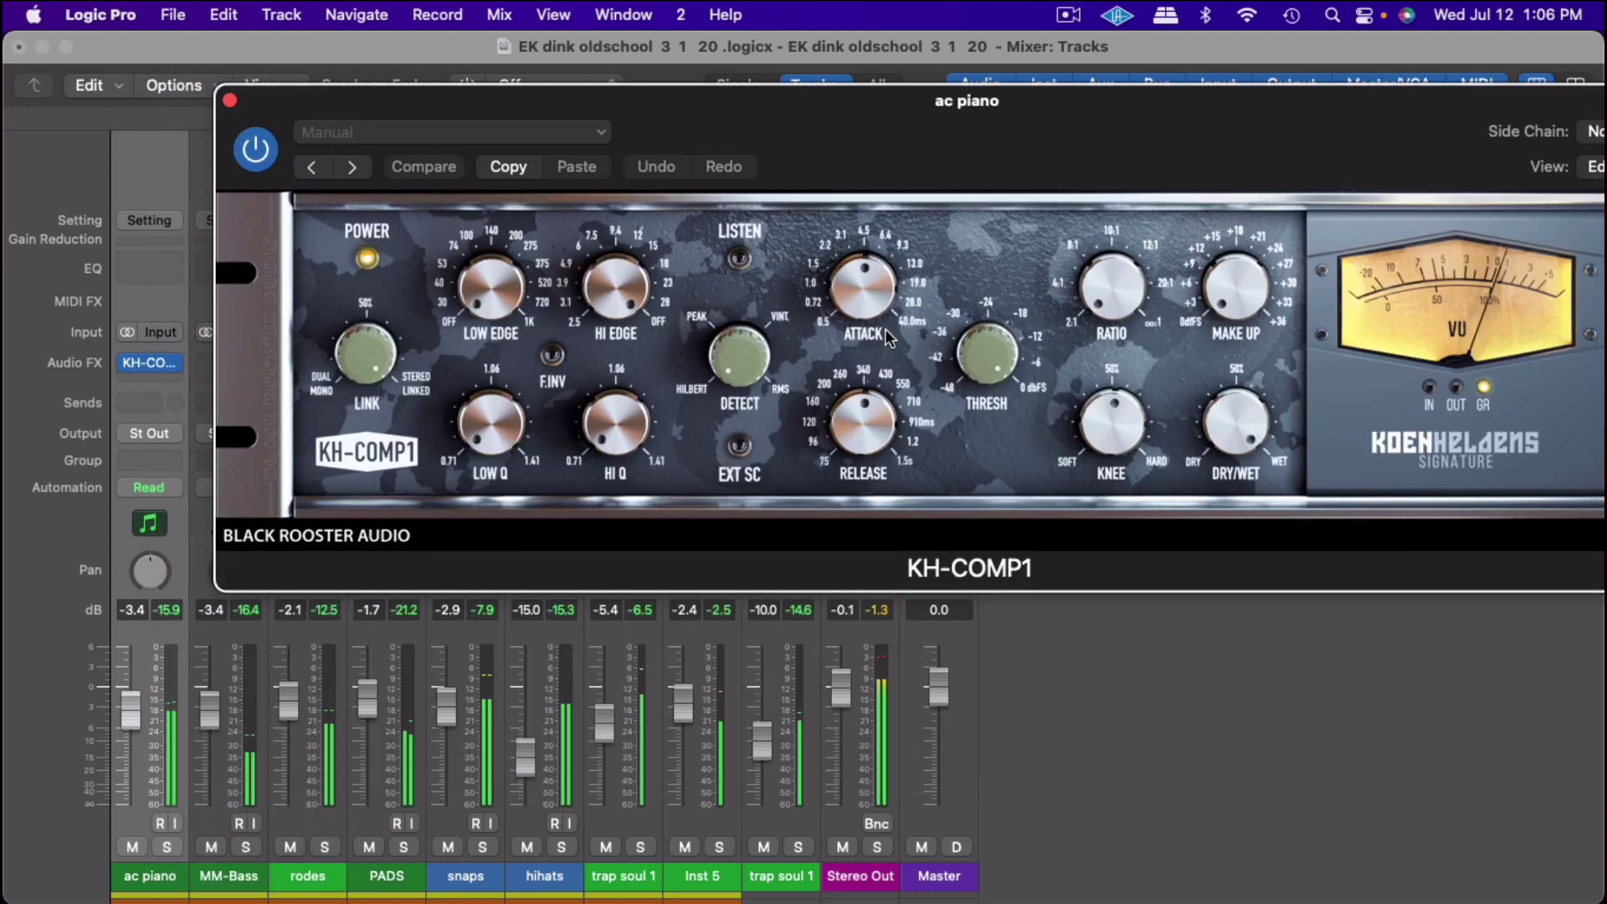
pyautogui.moveTo(986, 355); pyautogui.dragTo(988, 342)
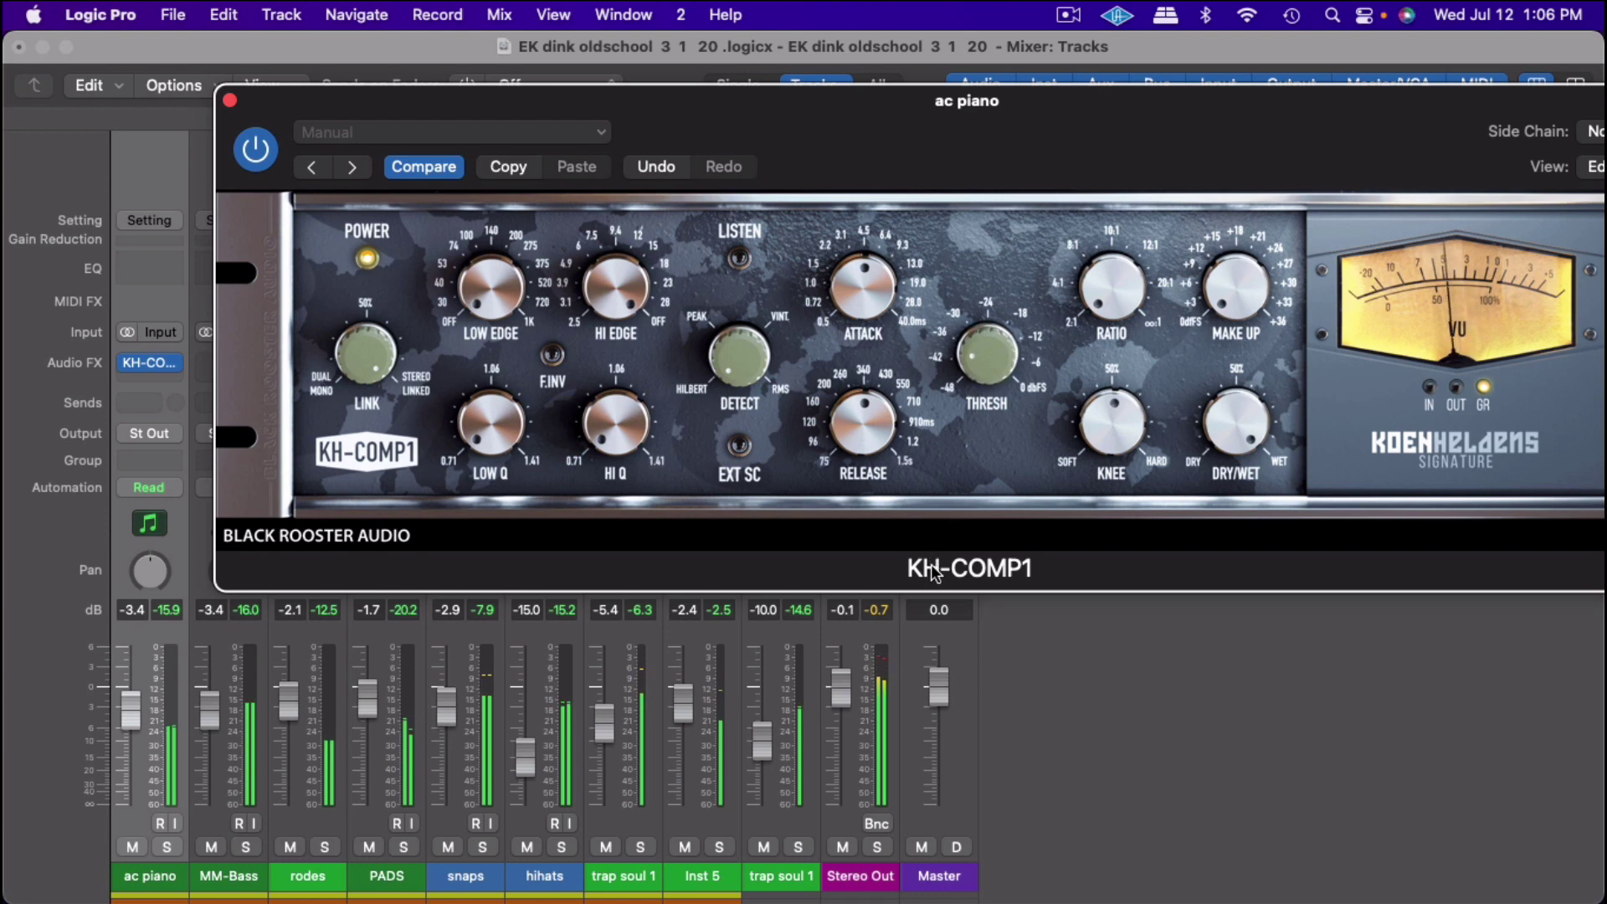
pyautogui.moveTo(1268, 286); pyautogui.dragTo(1269, 121)
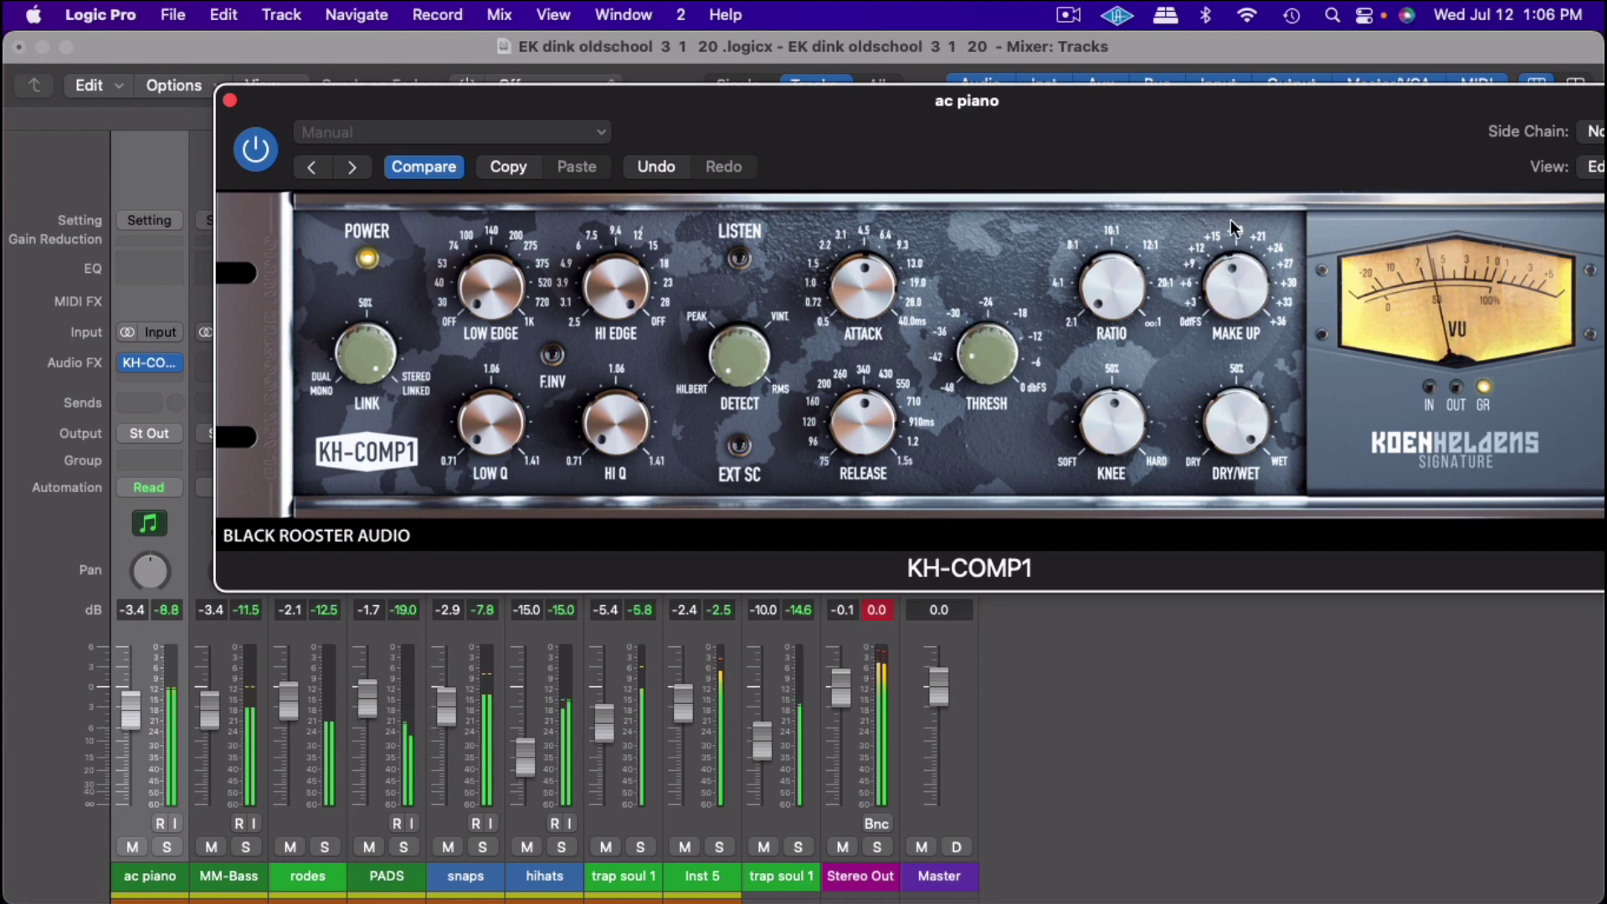
pyautogui.moveTo(1232, 228); pyautogui.dragTo(1215, 316)
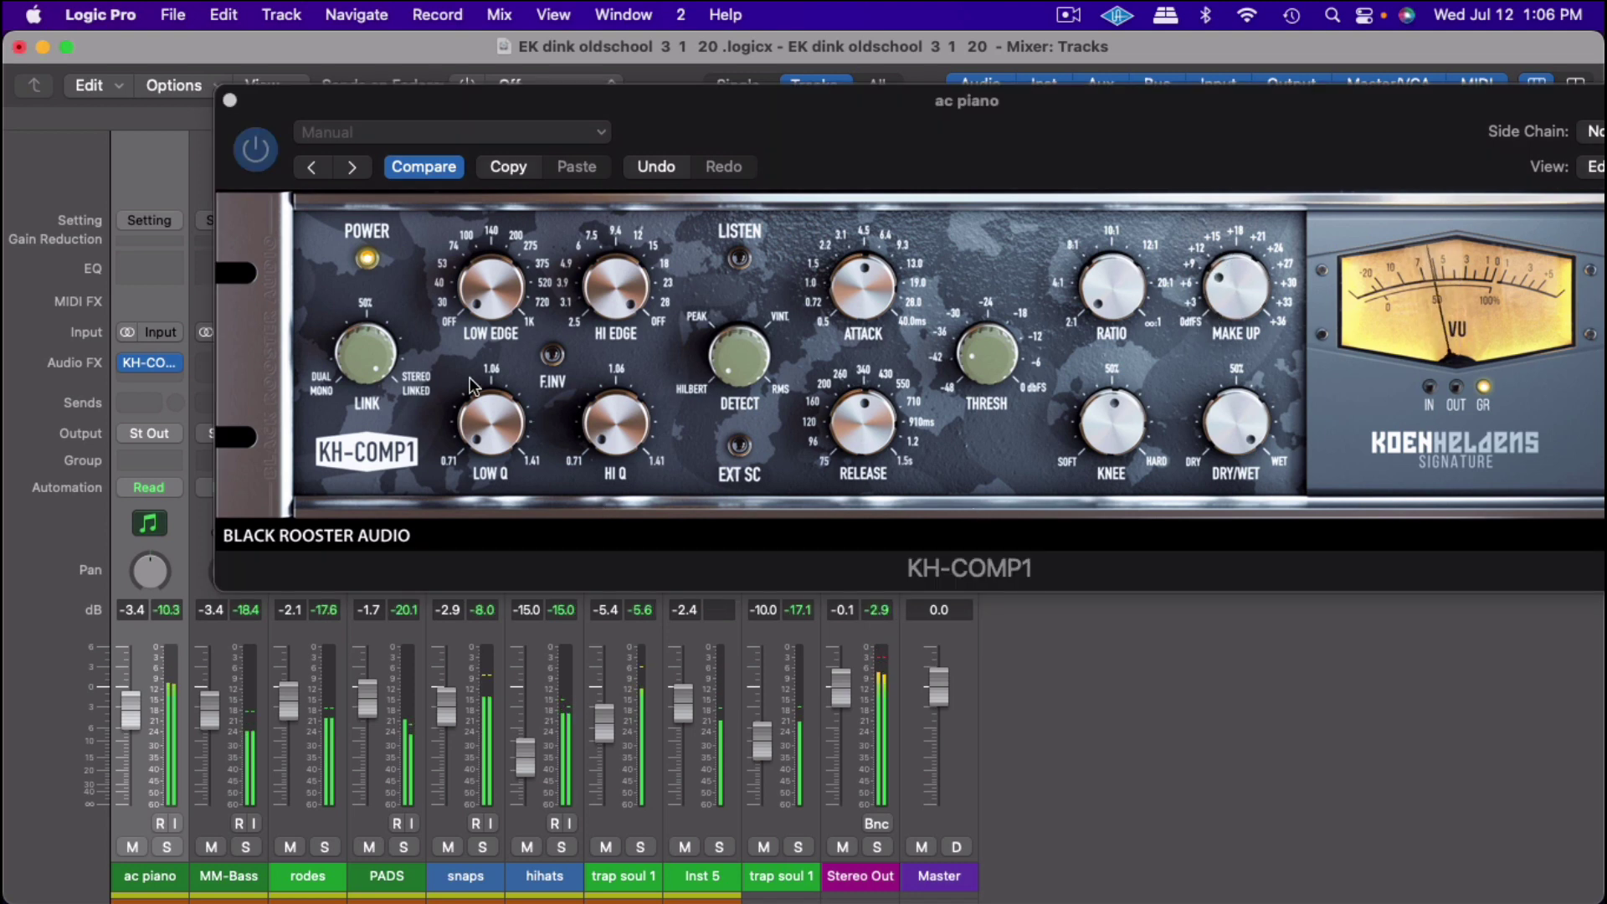
pyautogui.click(230, 100)
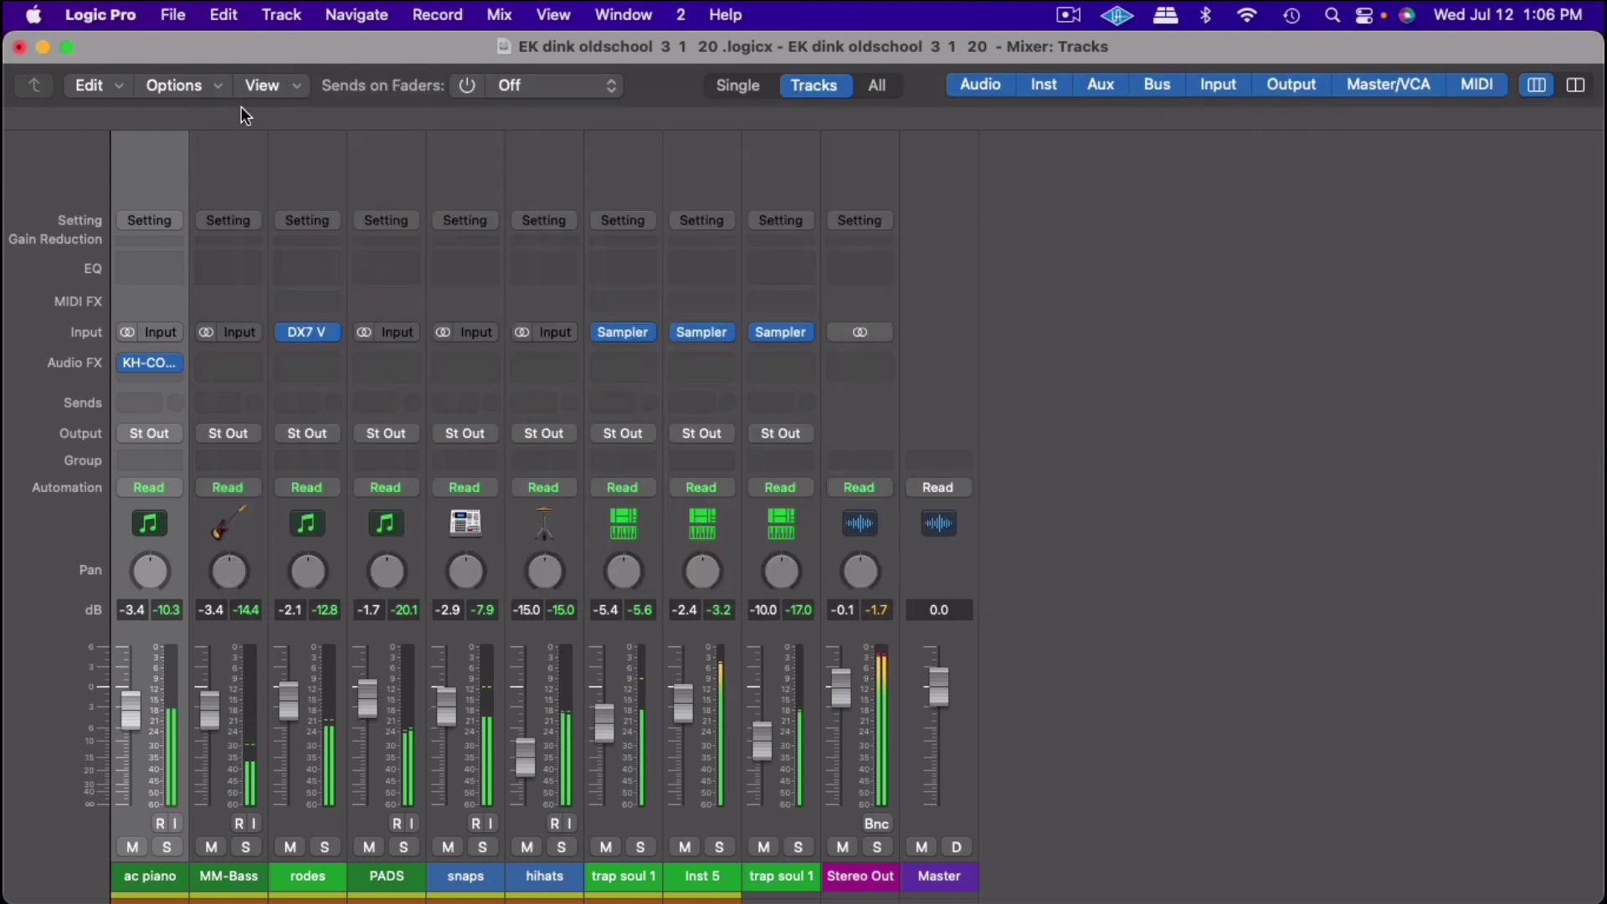
# Insert the stereo UAD Fairchild 670 Legacy on ac piano, raise its input gain, and close it
pyautogui.click(176, 362)
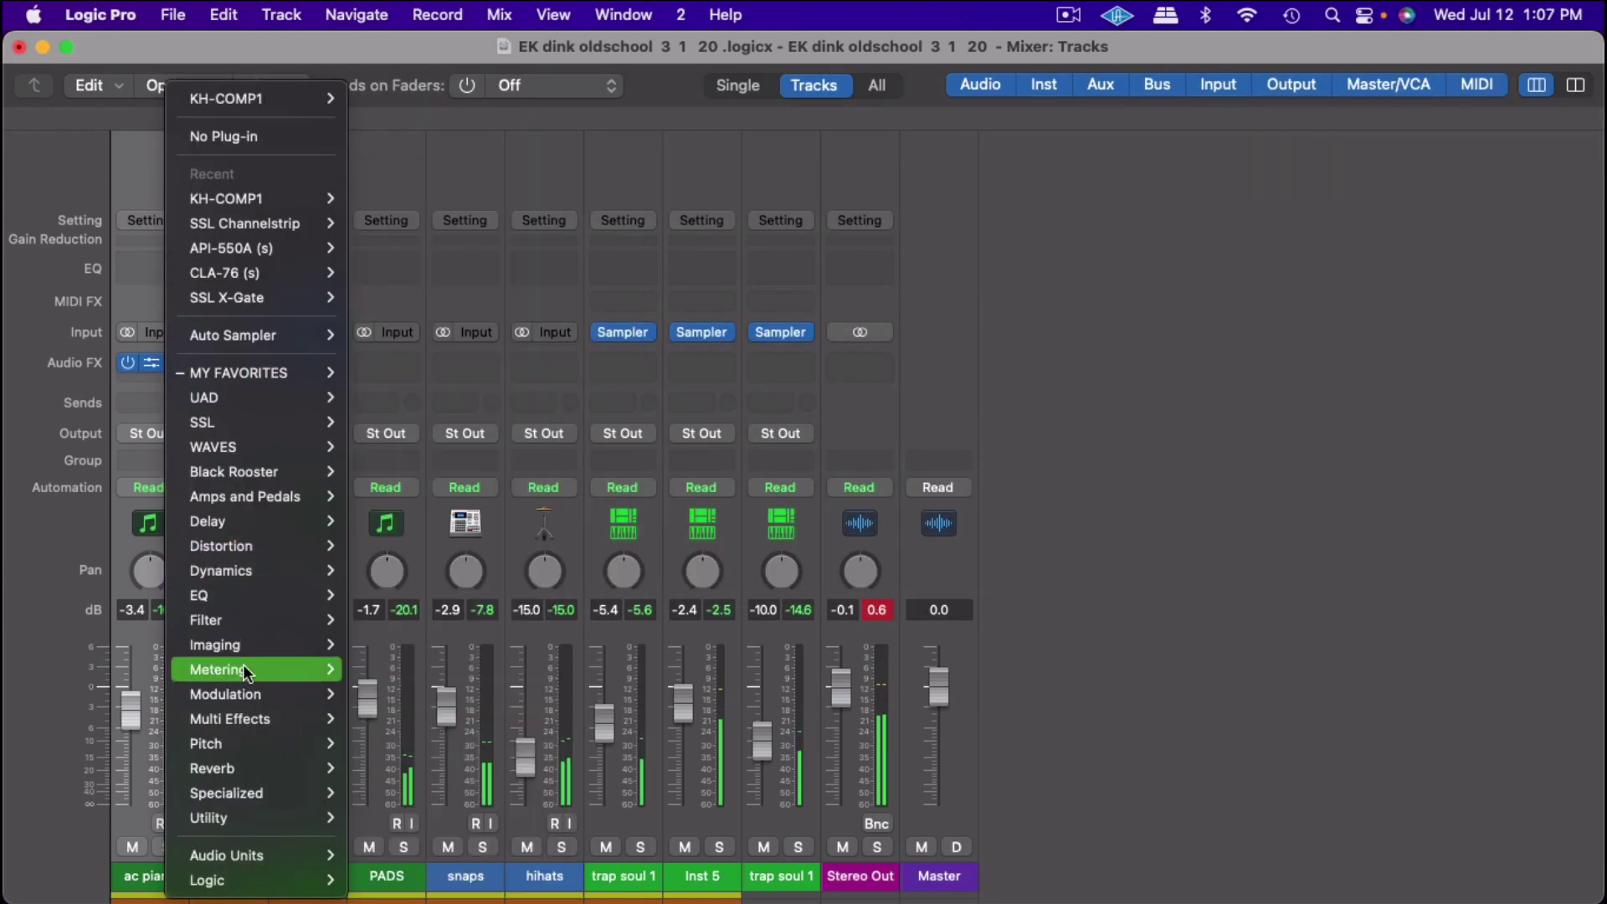
pyautogui.moveTo(205, 396)
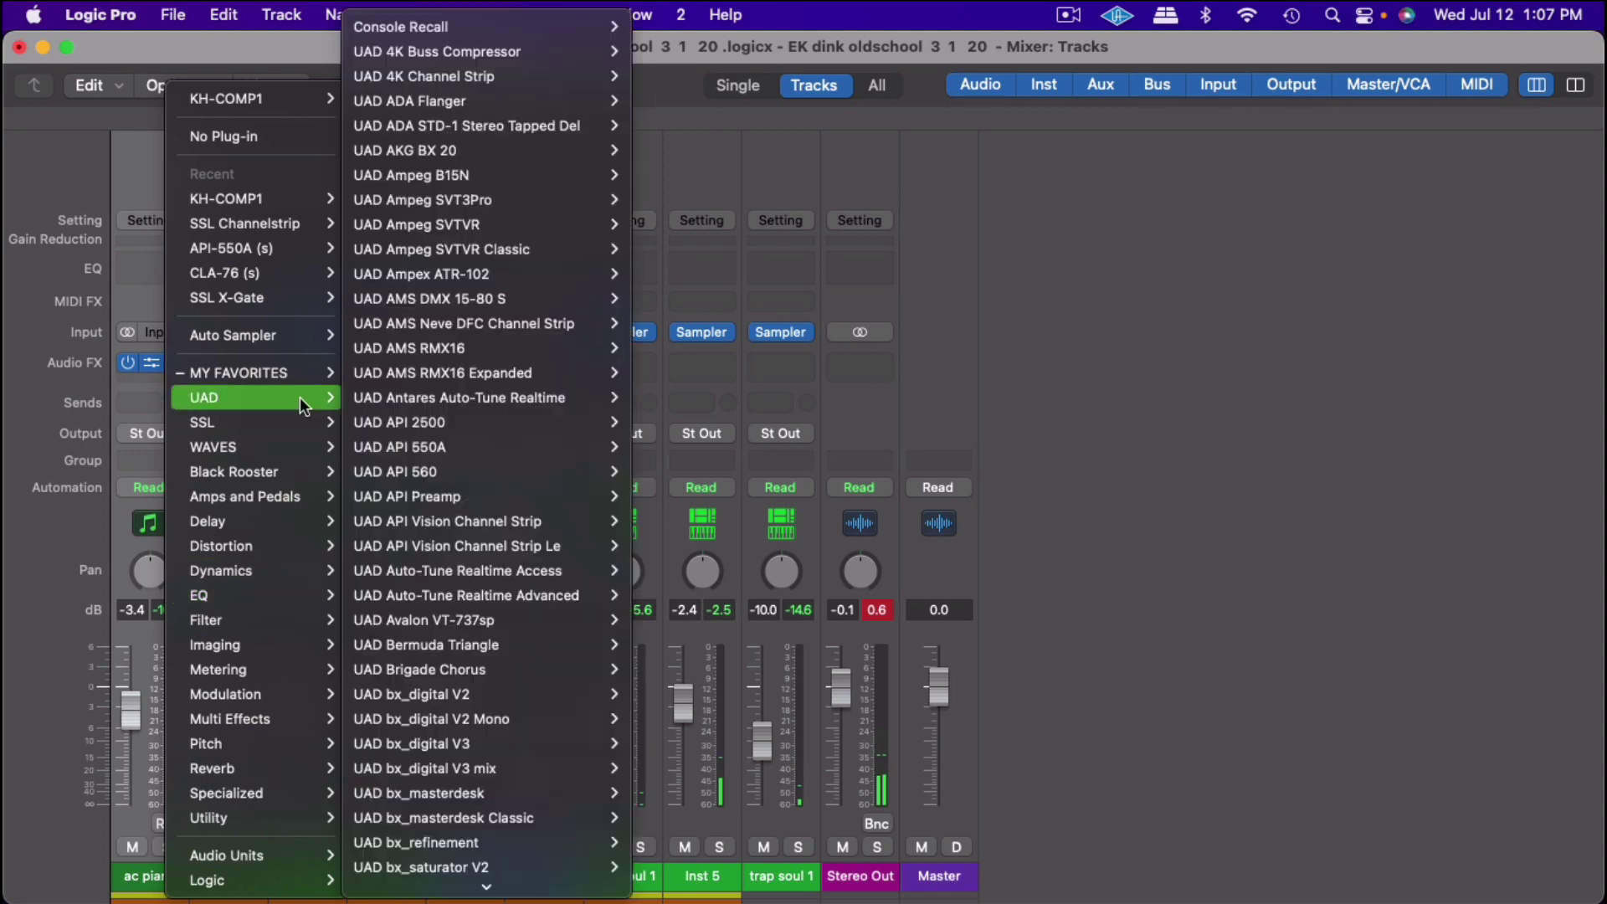
pyautogui.moveTo(412, 743)
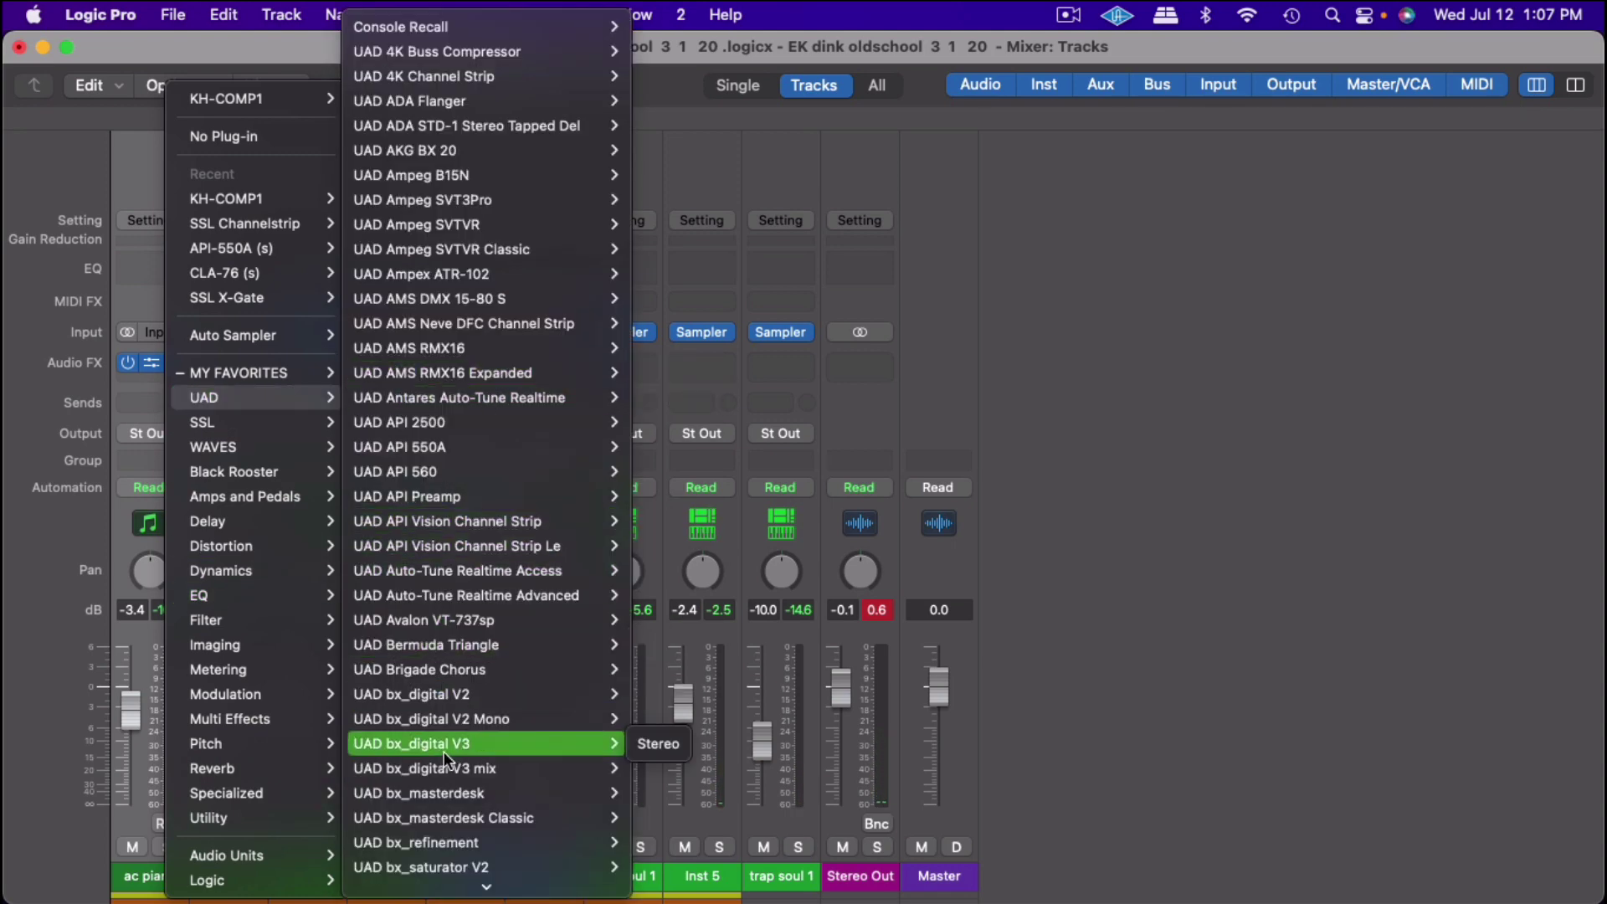
pyautogui.scroll(-2, 444, 750)
pyautogui.scroll(-5, 436, 777)
pyautogui.scroll(-5, 429, 802)
pyautogui.scroll(-5, 421, 827)
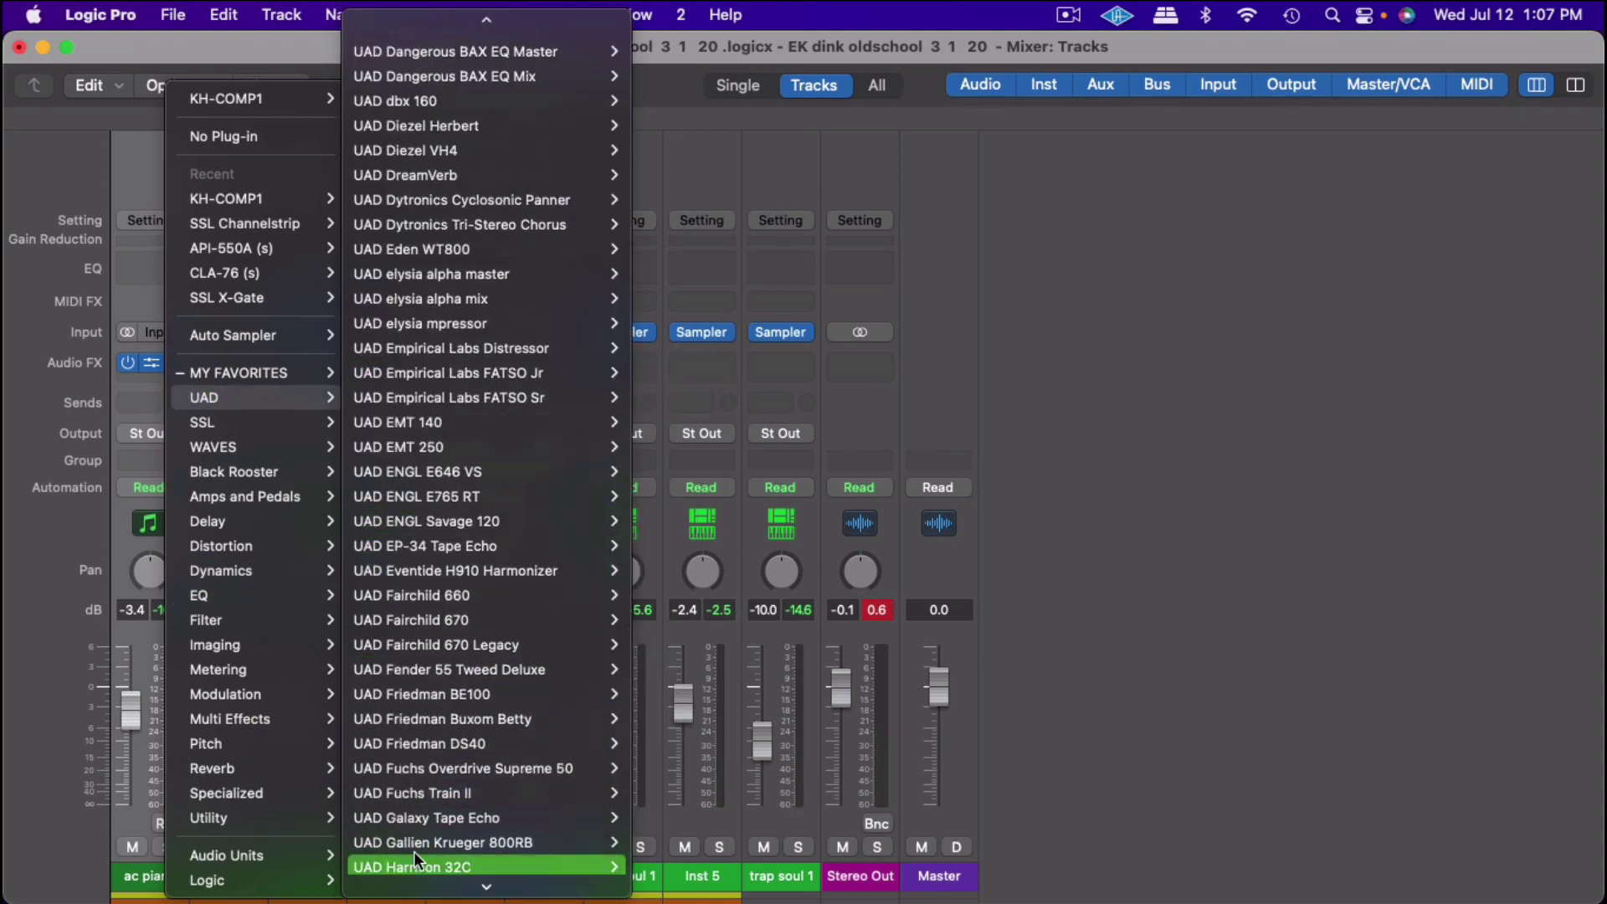
pyautogui.moveTo(436, 645)
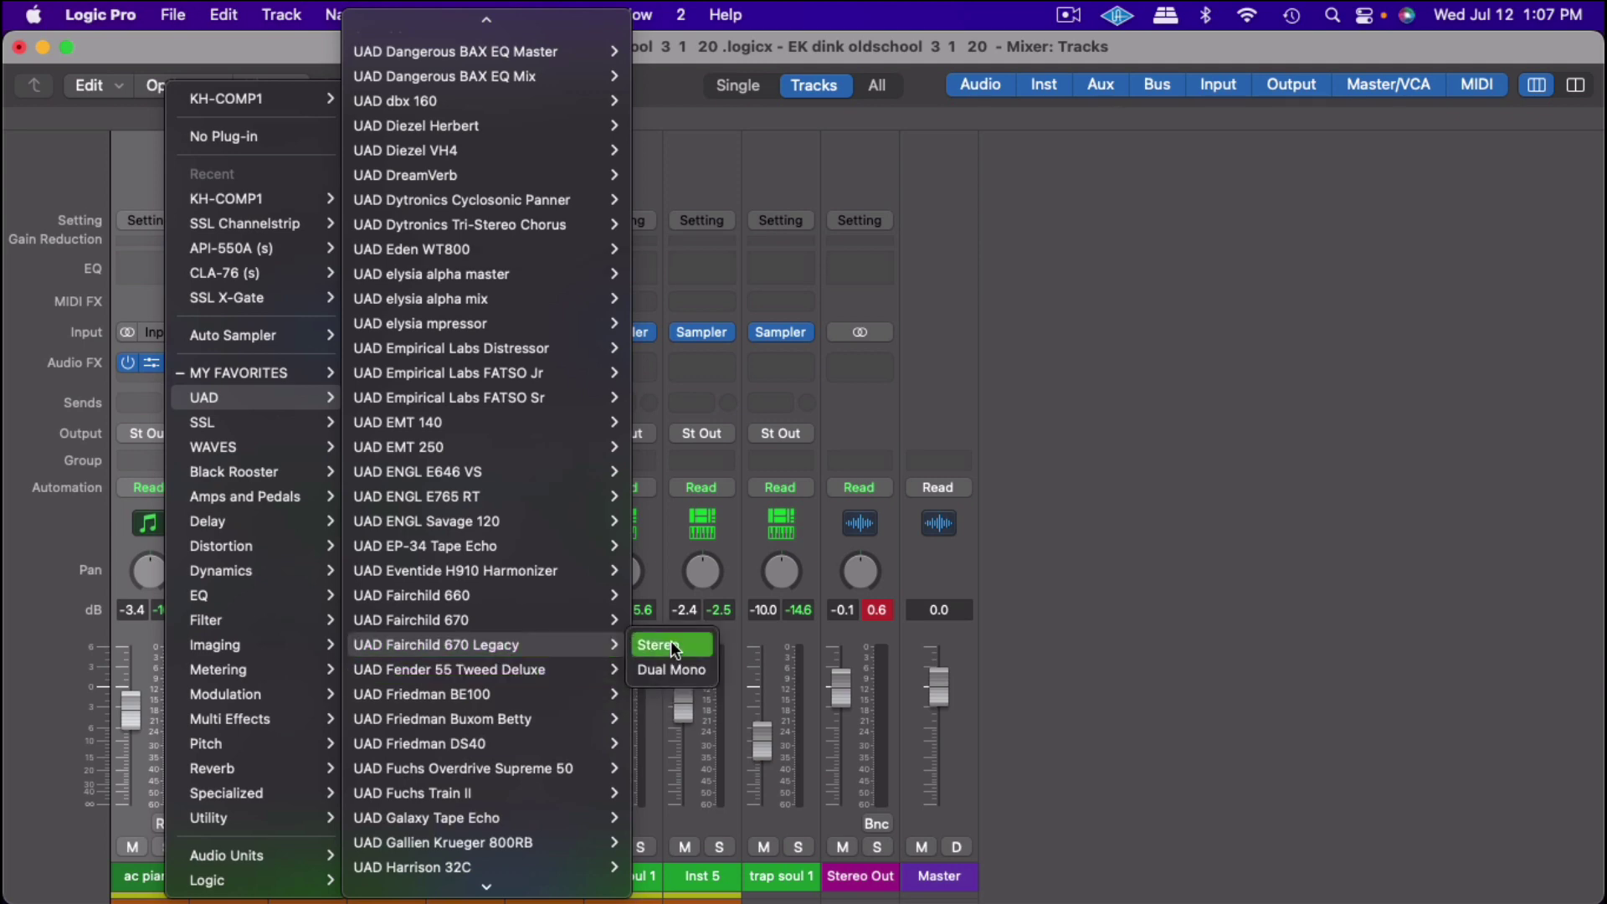
pyautogui.click(671, 644)
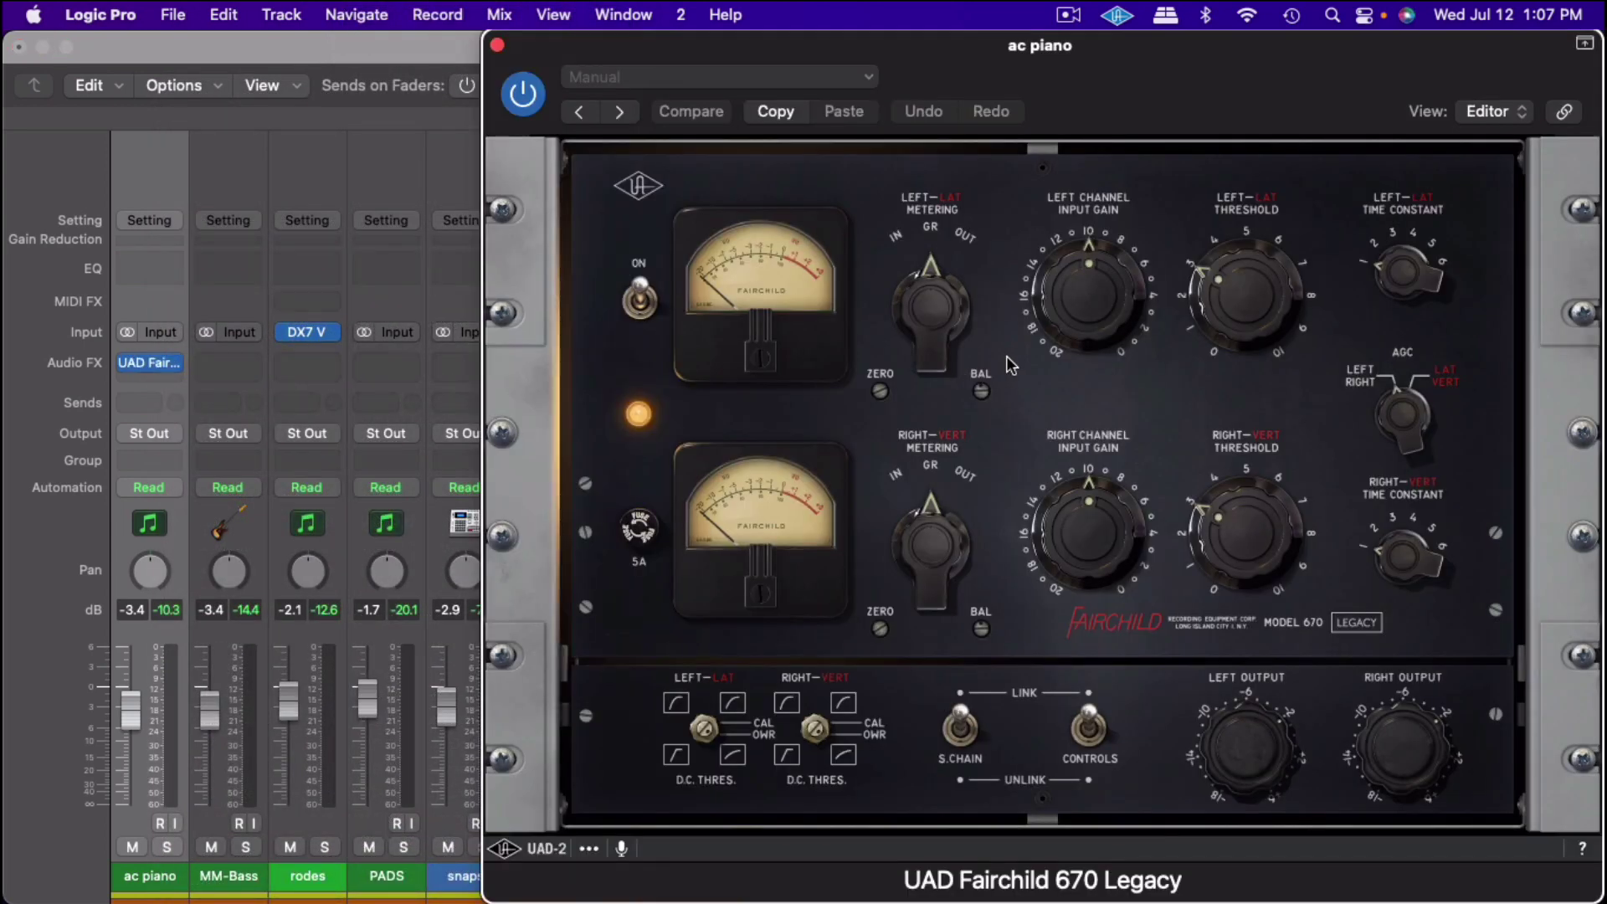
pyautogui.moveTo(1103, 63); pyautogui.dragTo(857, 62)
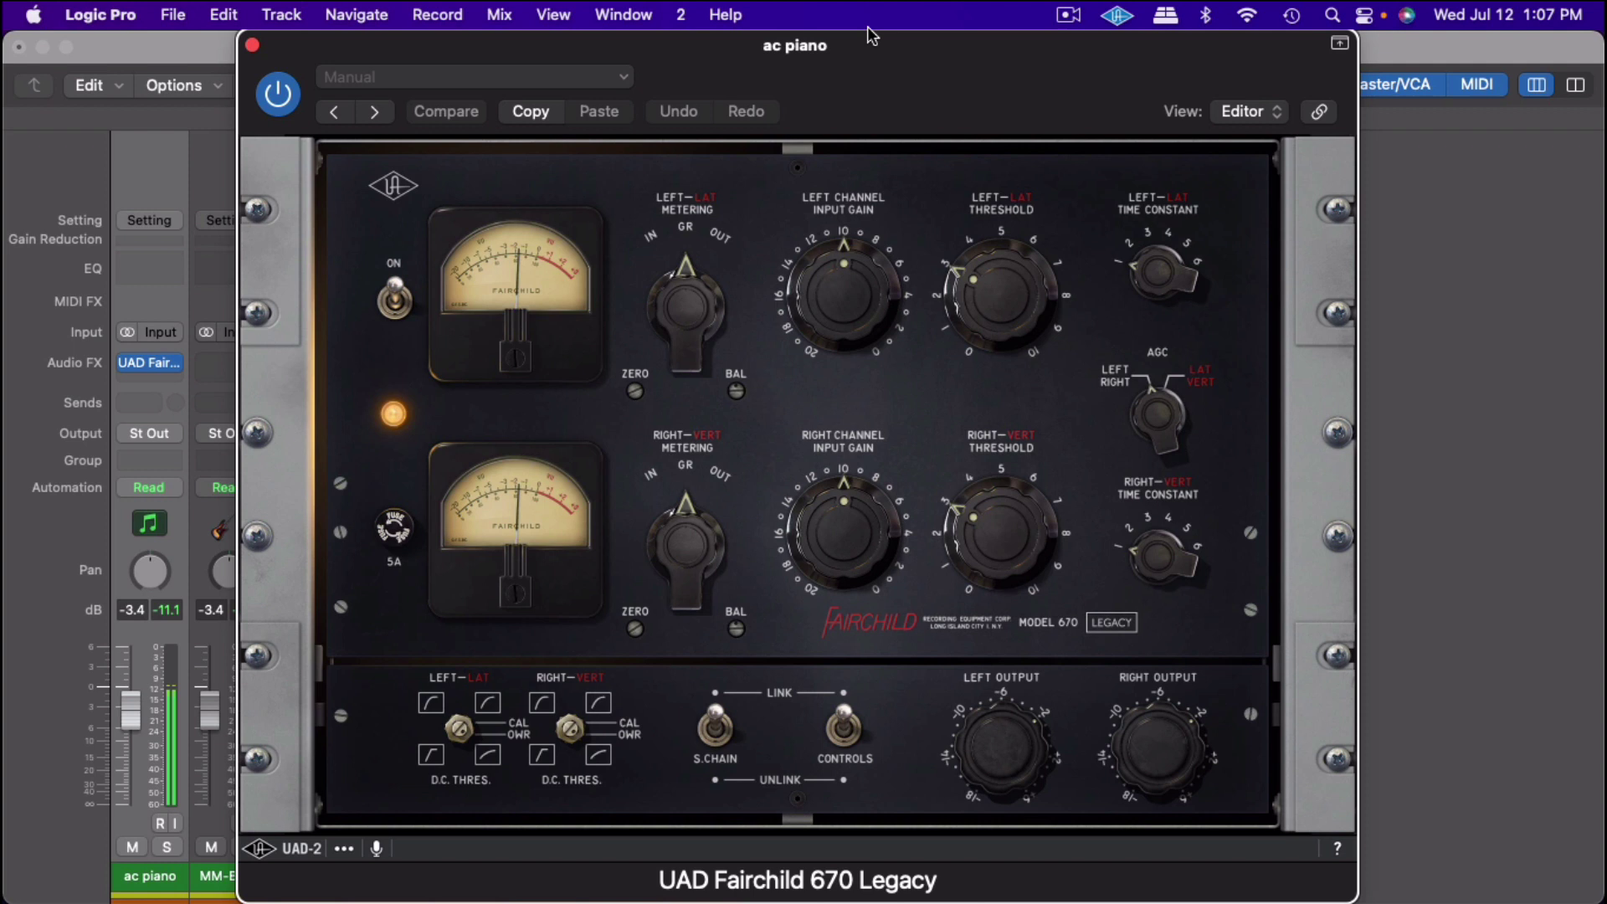
pyautogui.moveTo(864, 290); pyautogui.dragTo(892, 167)
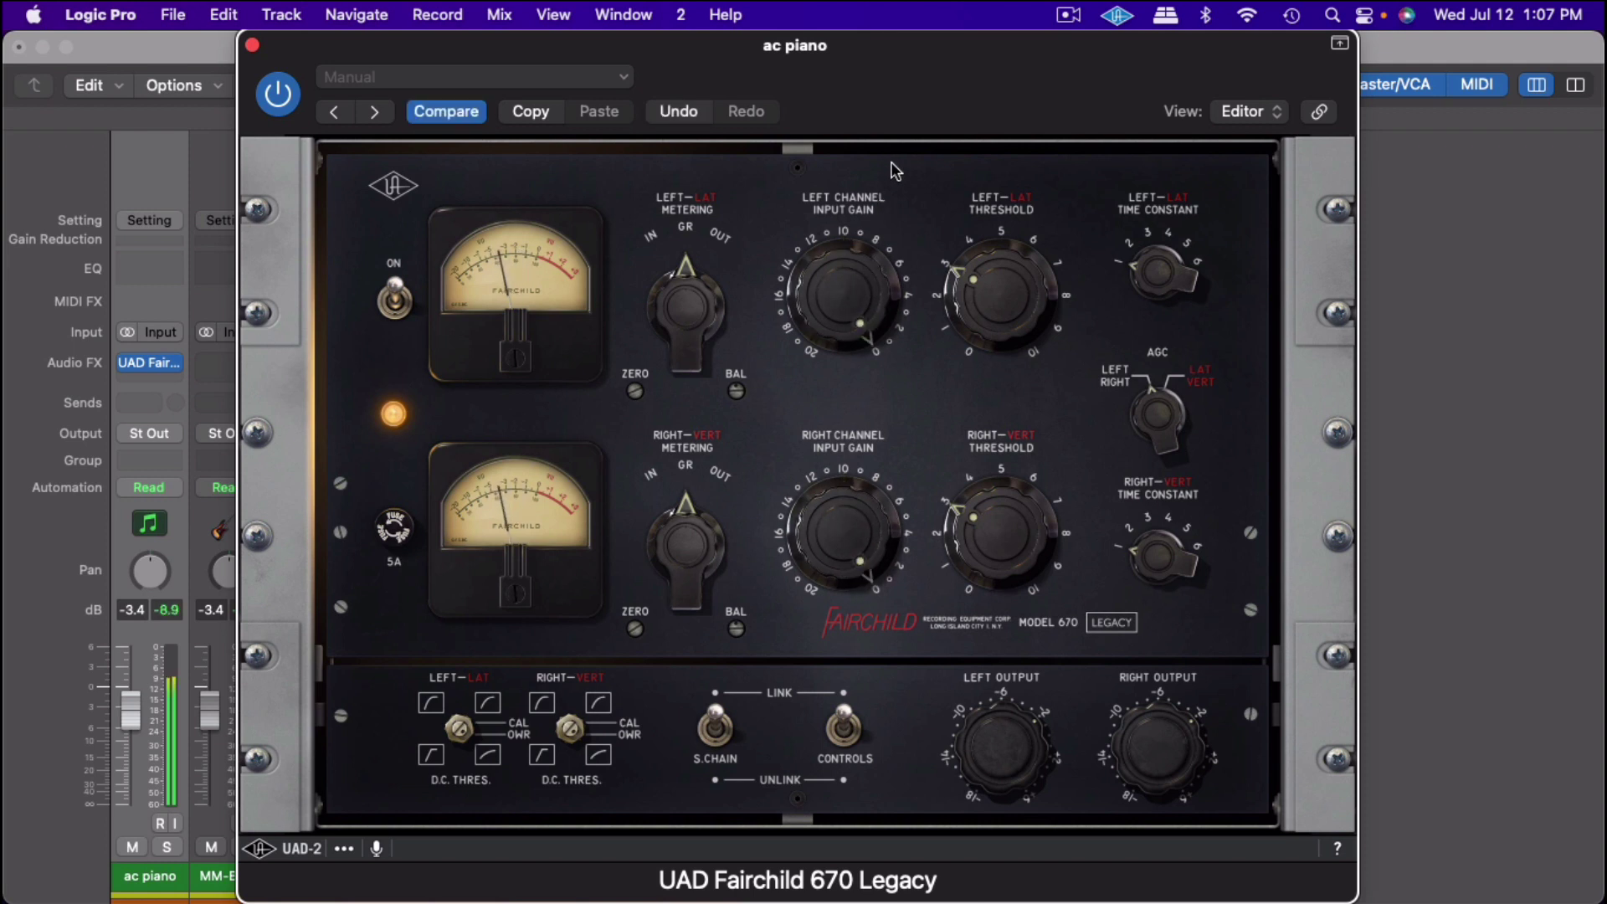
pyautogui.moveTo(832, 320)
pyautogui.mouseDown()
pyautogui.moveTo(860, 198)
pyautogui.moveTo(849, 264)
pyautogui.moveTo(844, 252)
pyautogui.mouseUp()
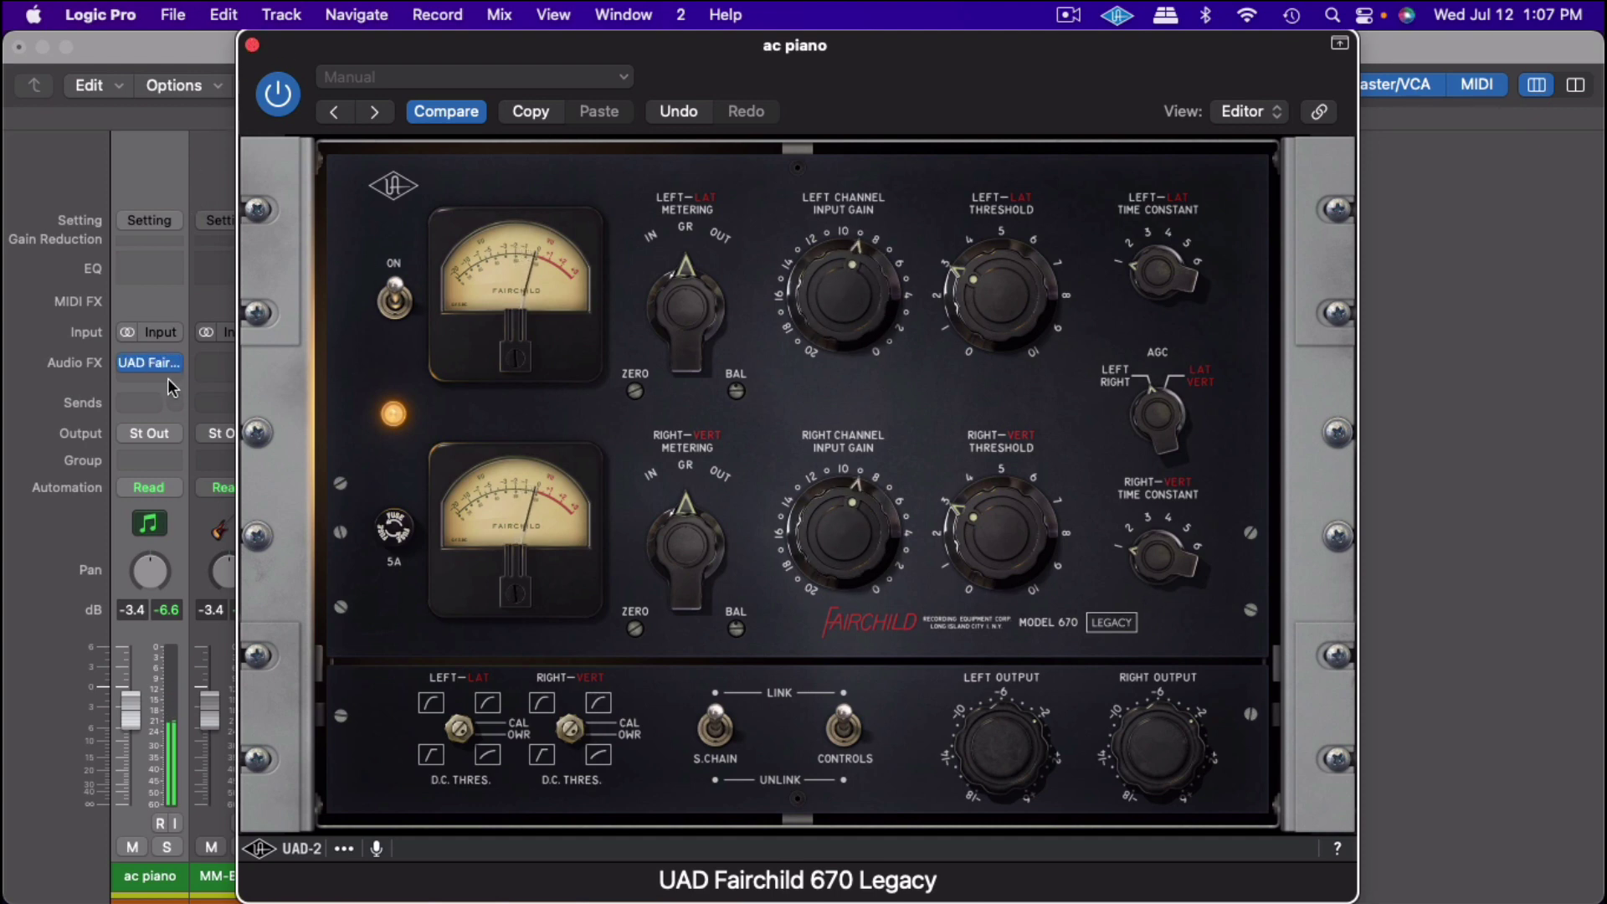
pyautogui.click(252, 46)
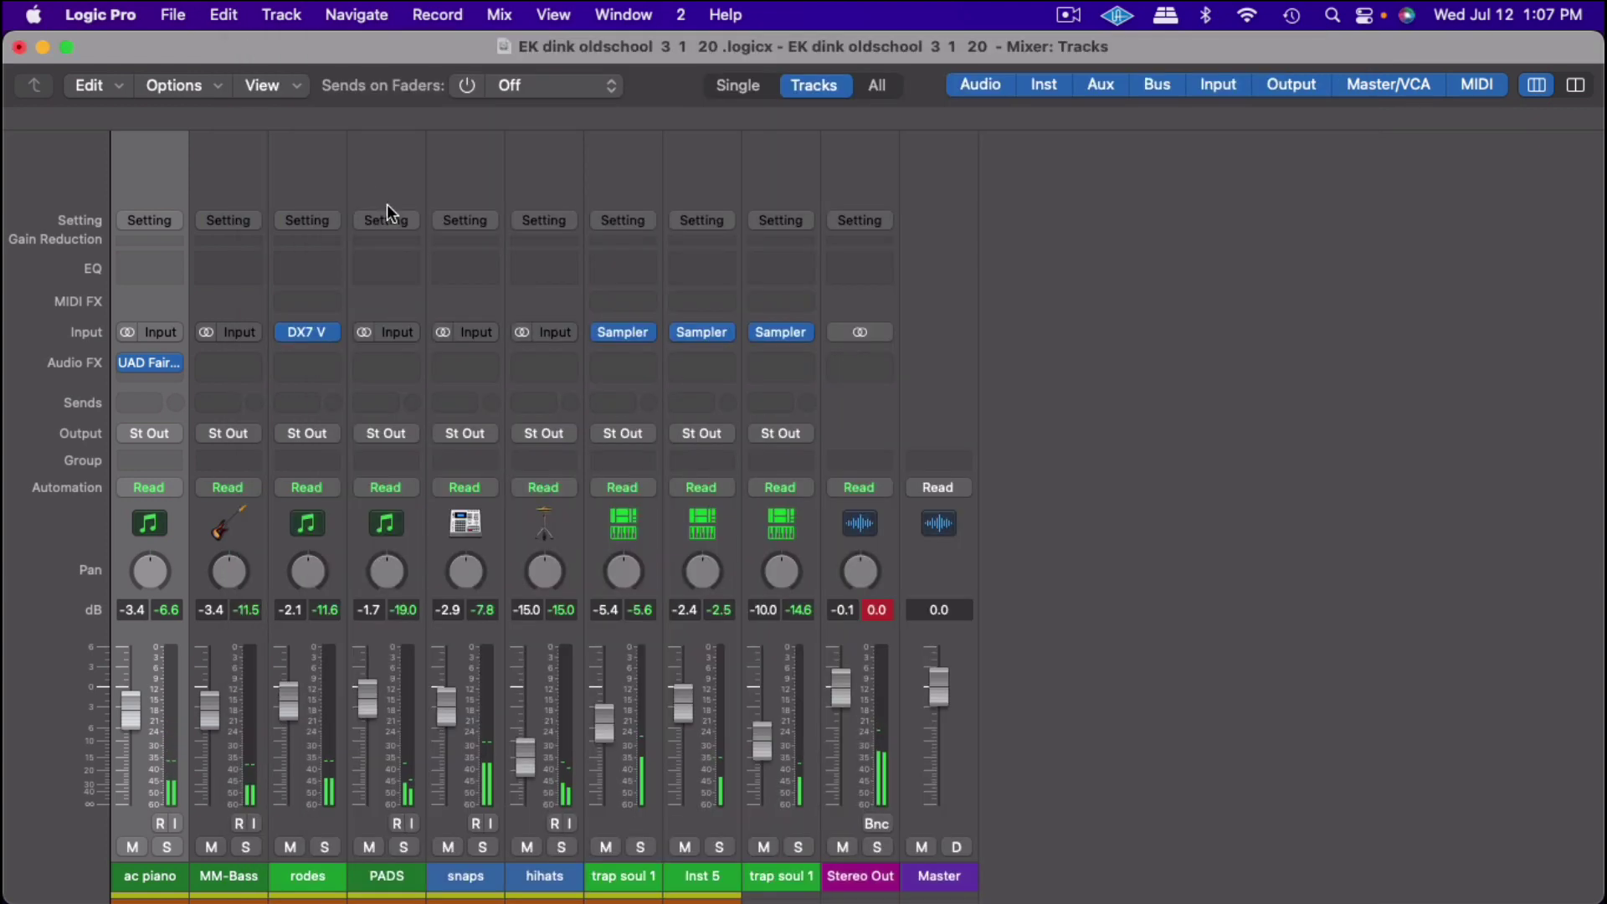
# Open trap soul 1's Sampler, start playback, browse its presets without changing, then close it
pyautogui.click(622, 334)
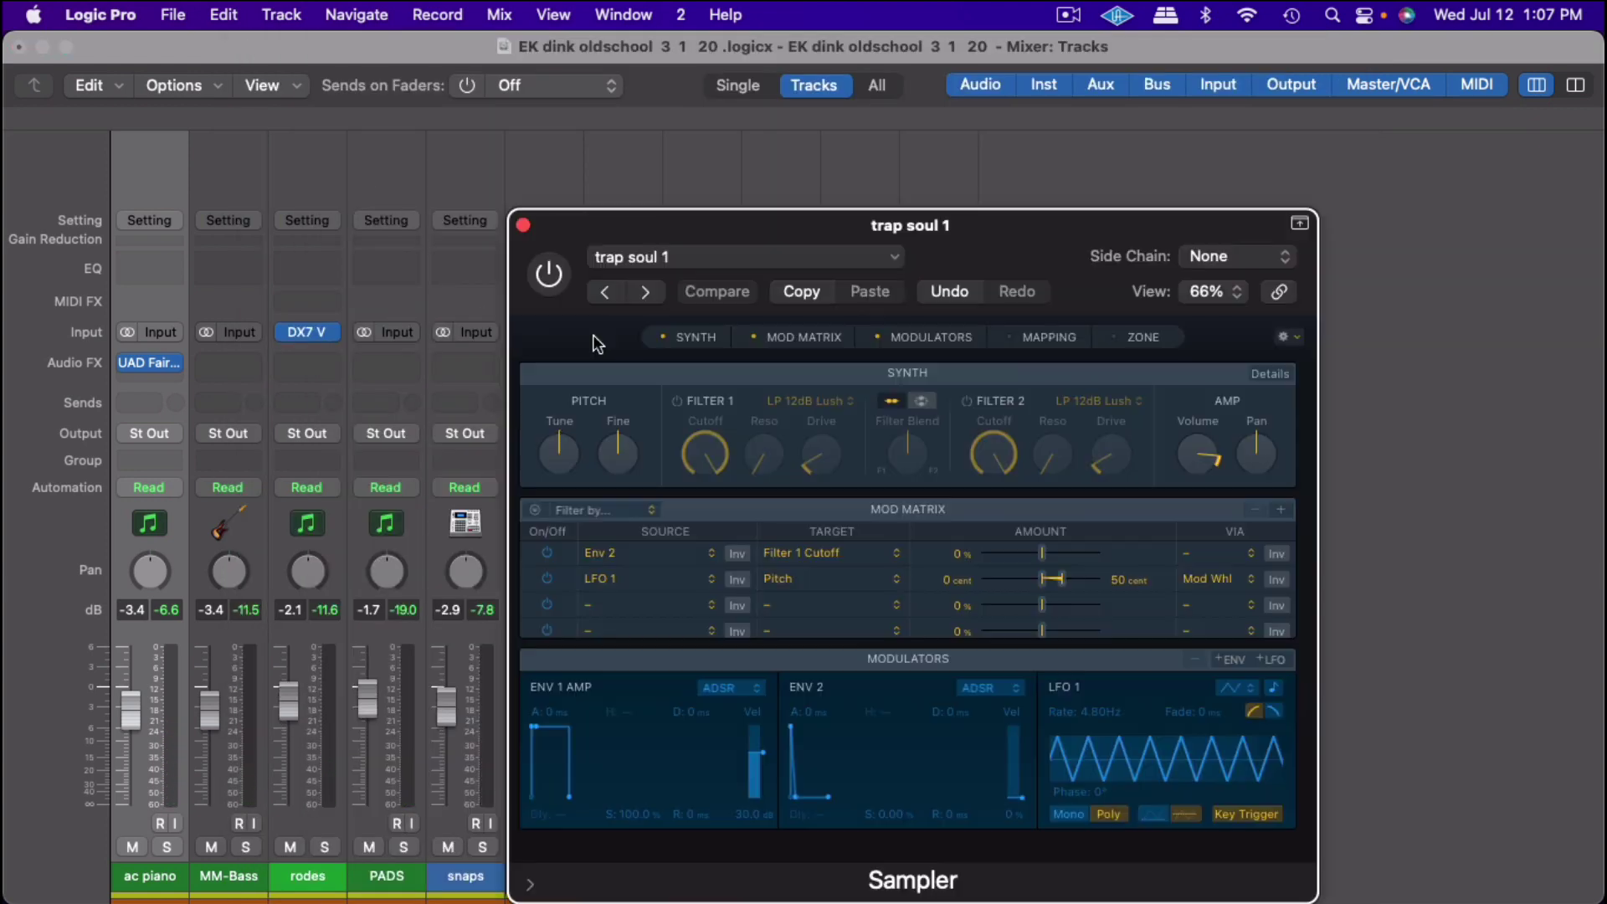
pyautogui.click(570, 269)
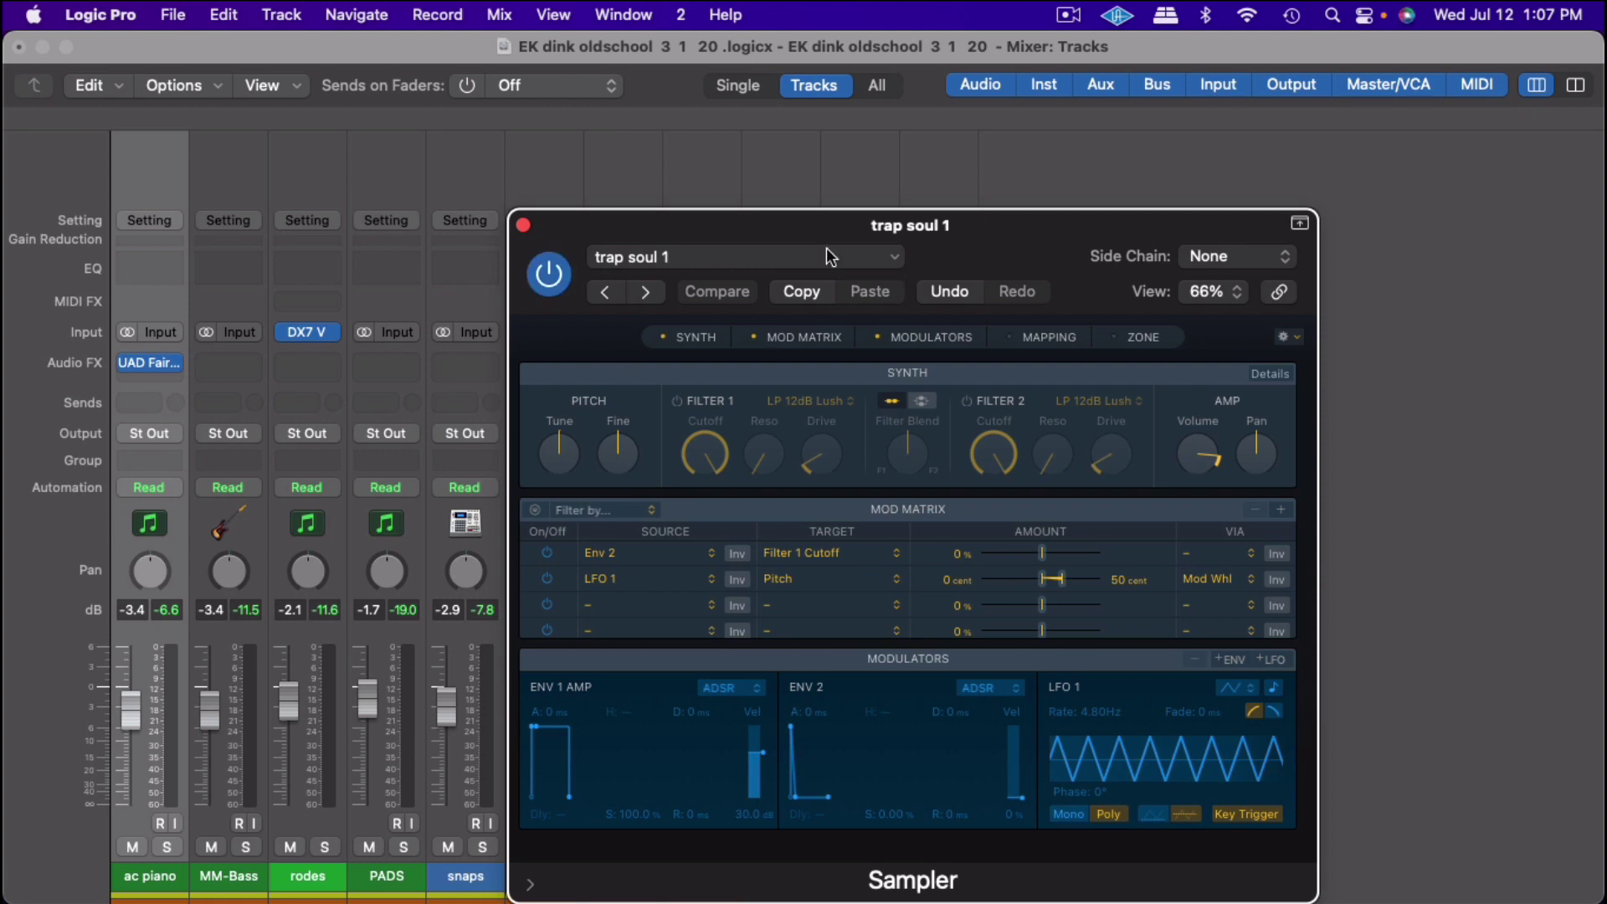
pyautogui.press('space')
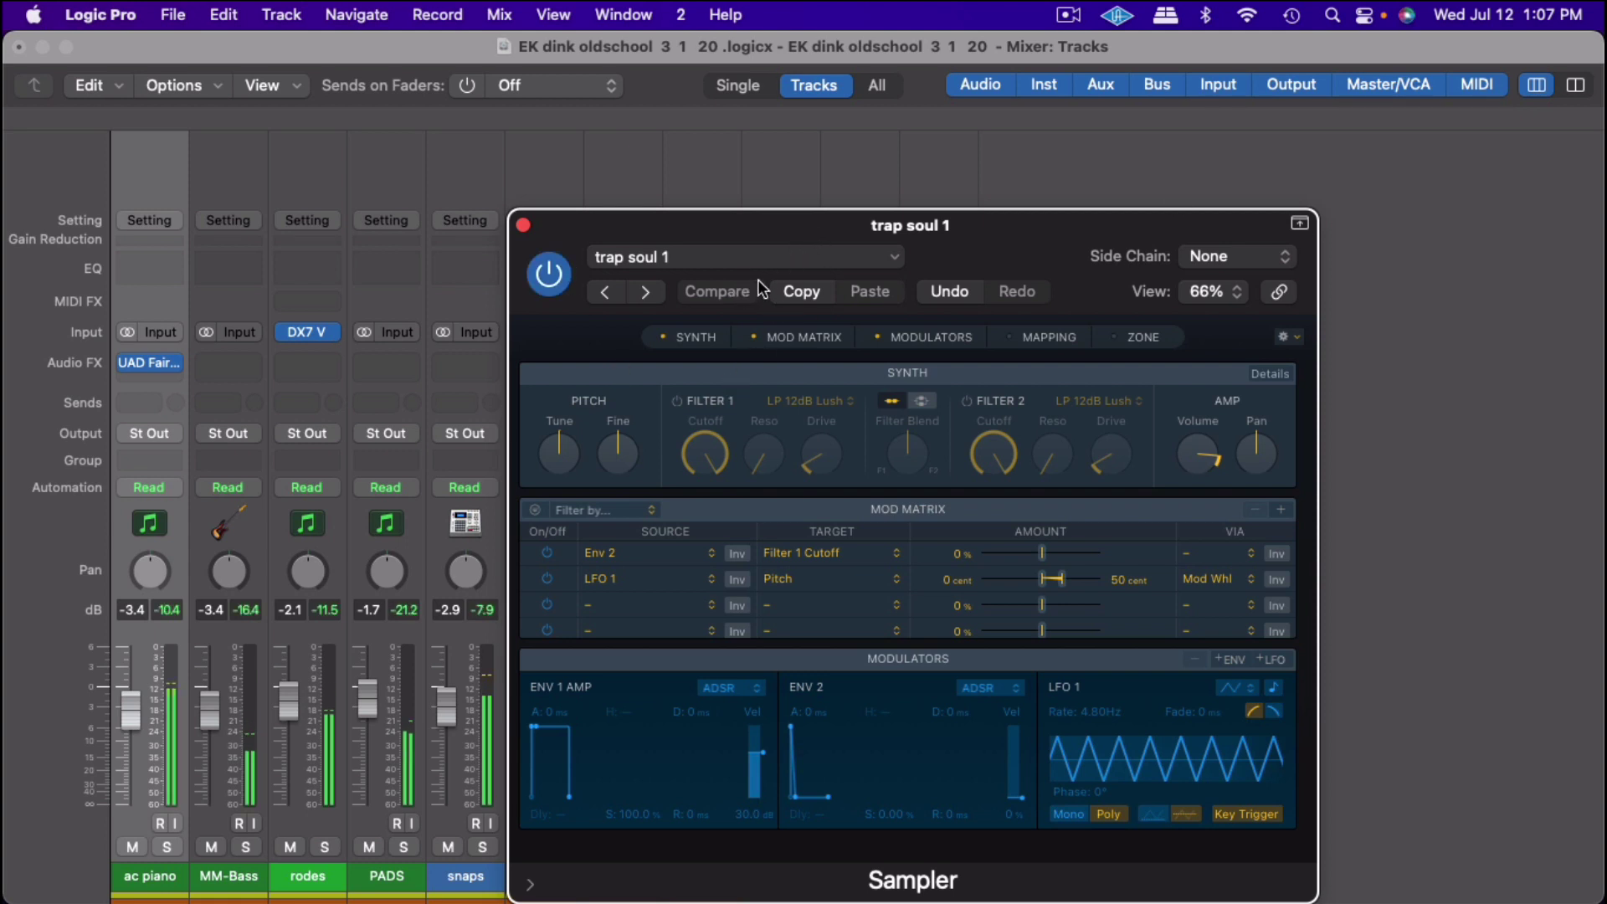
pyautogui.click(729, 260)
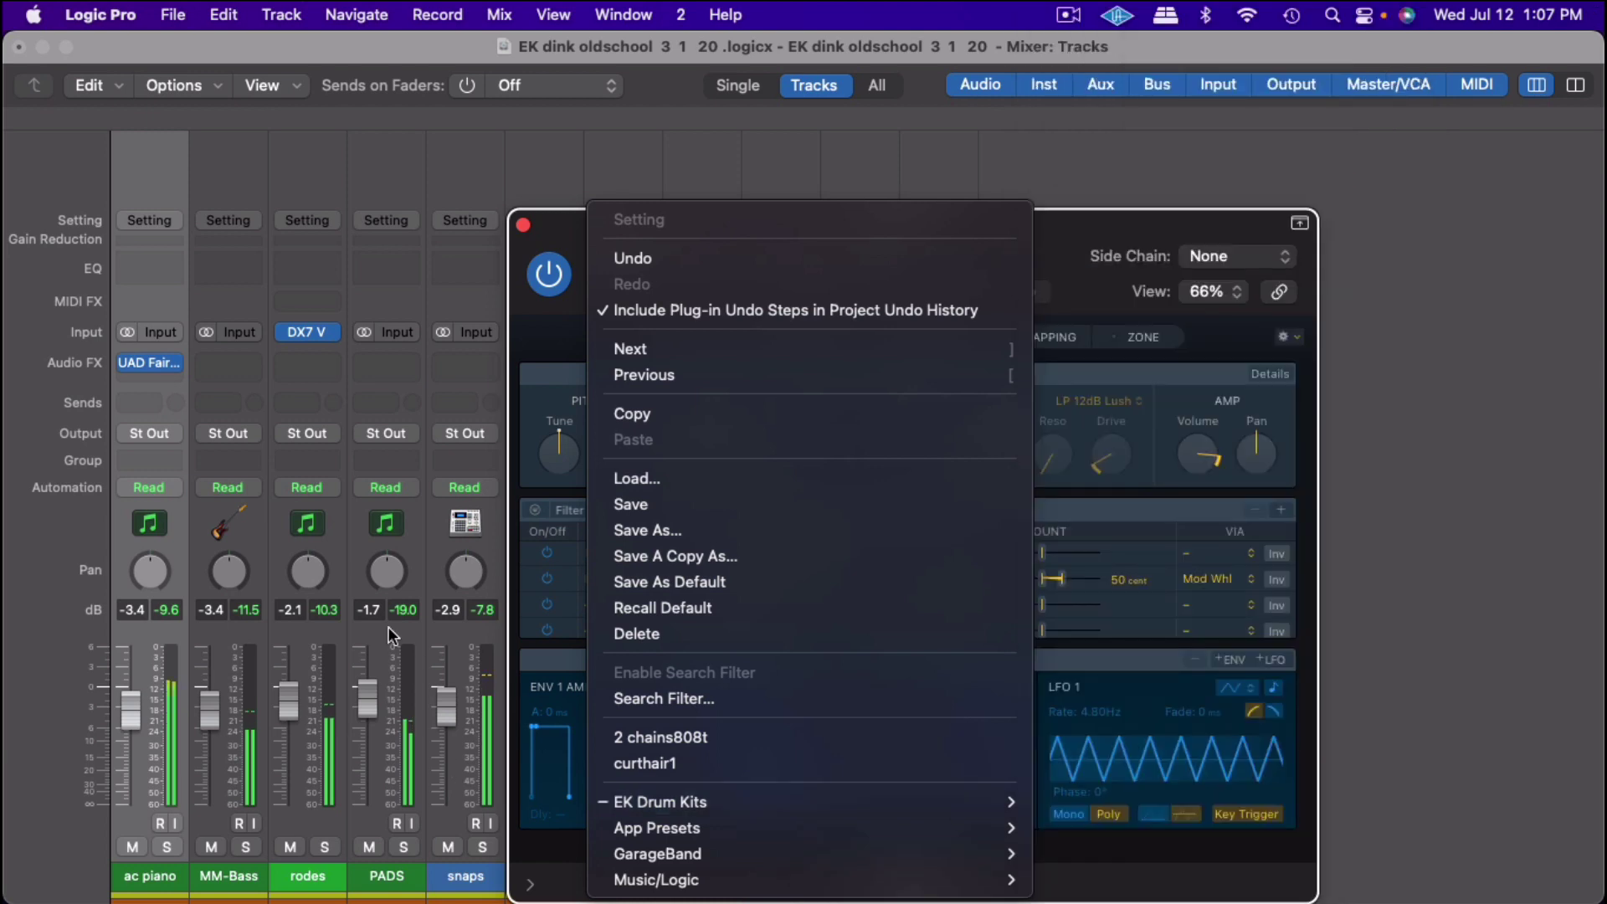
pyautogui.click(561, 259)
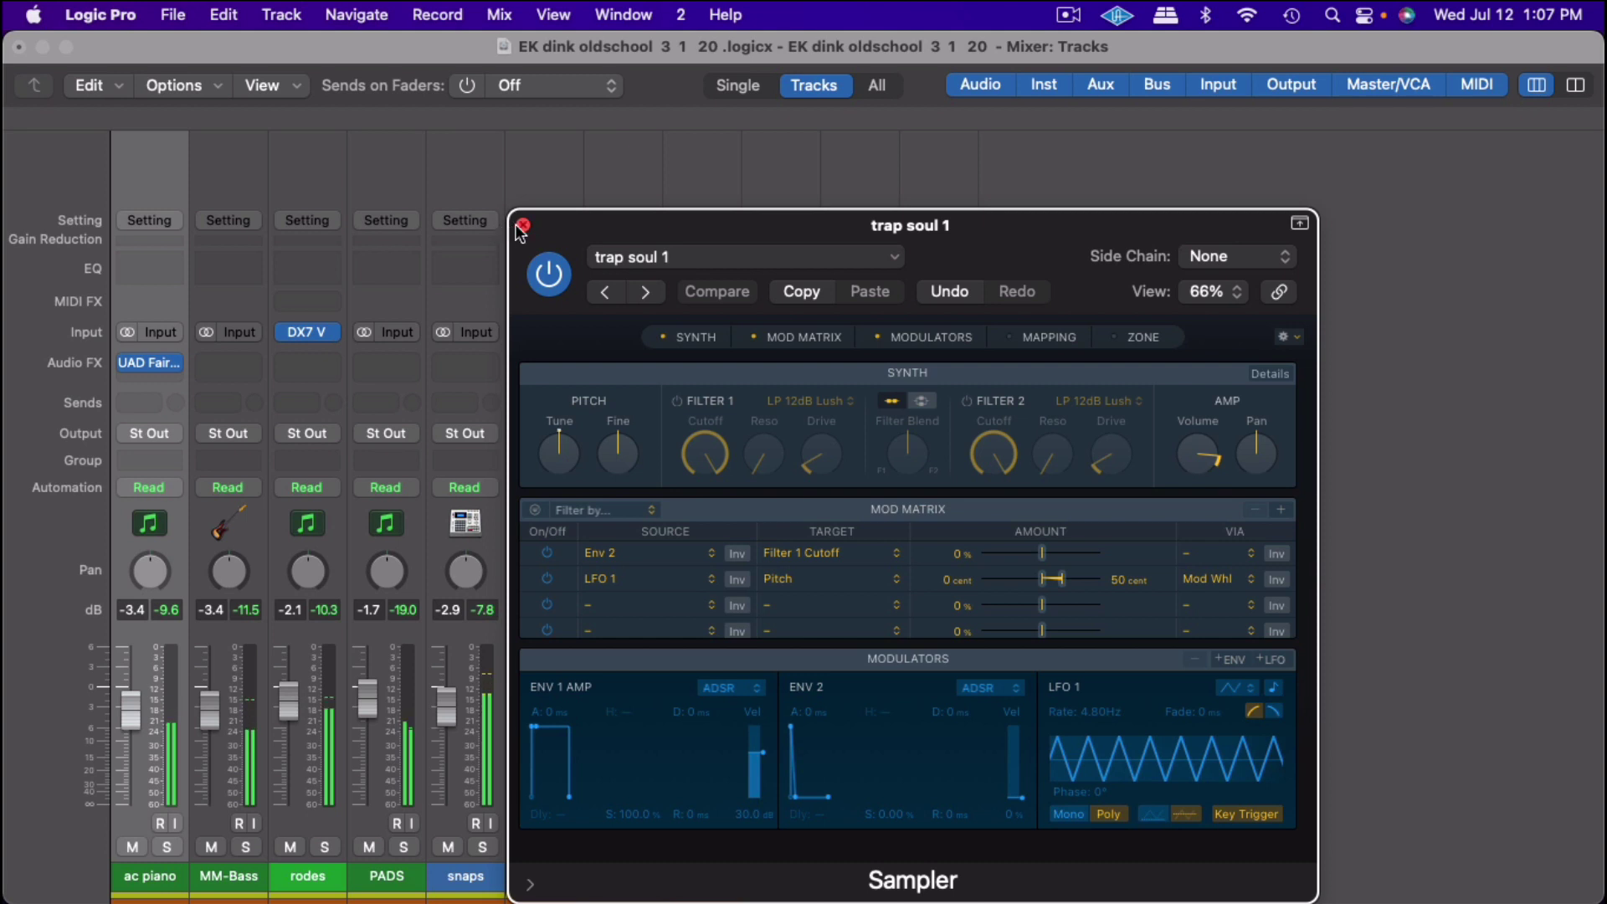
pyautogui.click(523, 227)
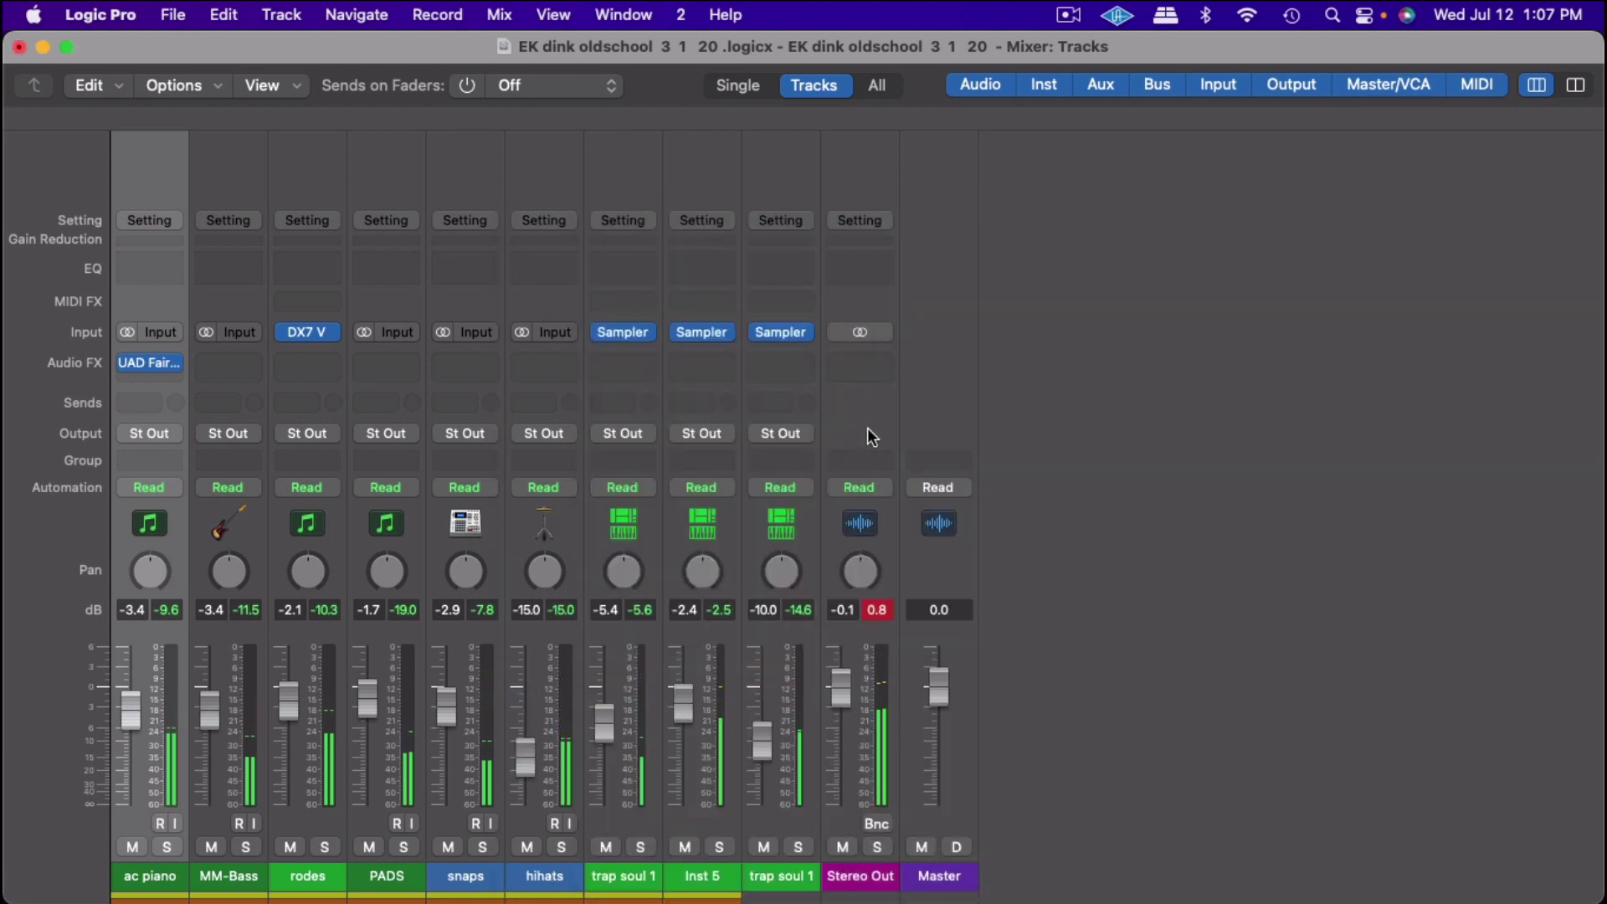
# Reset the Stereo Out peak readouts and add IK Multimedia's stereo TR5 Classic Multi Band Limiter
pyautogui.click(879, 612)
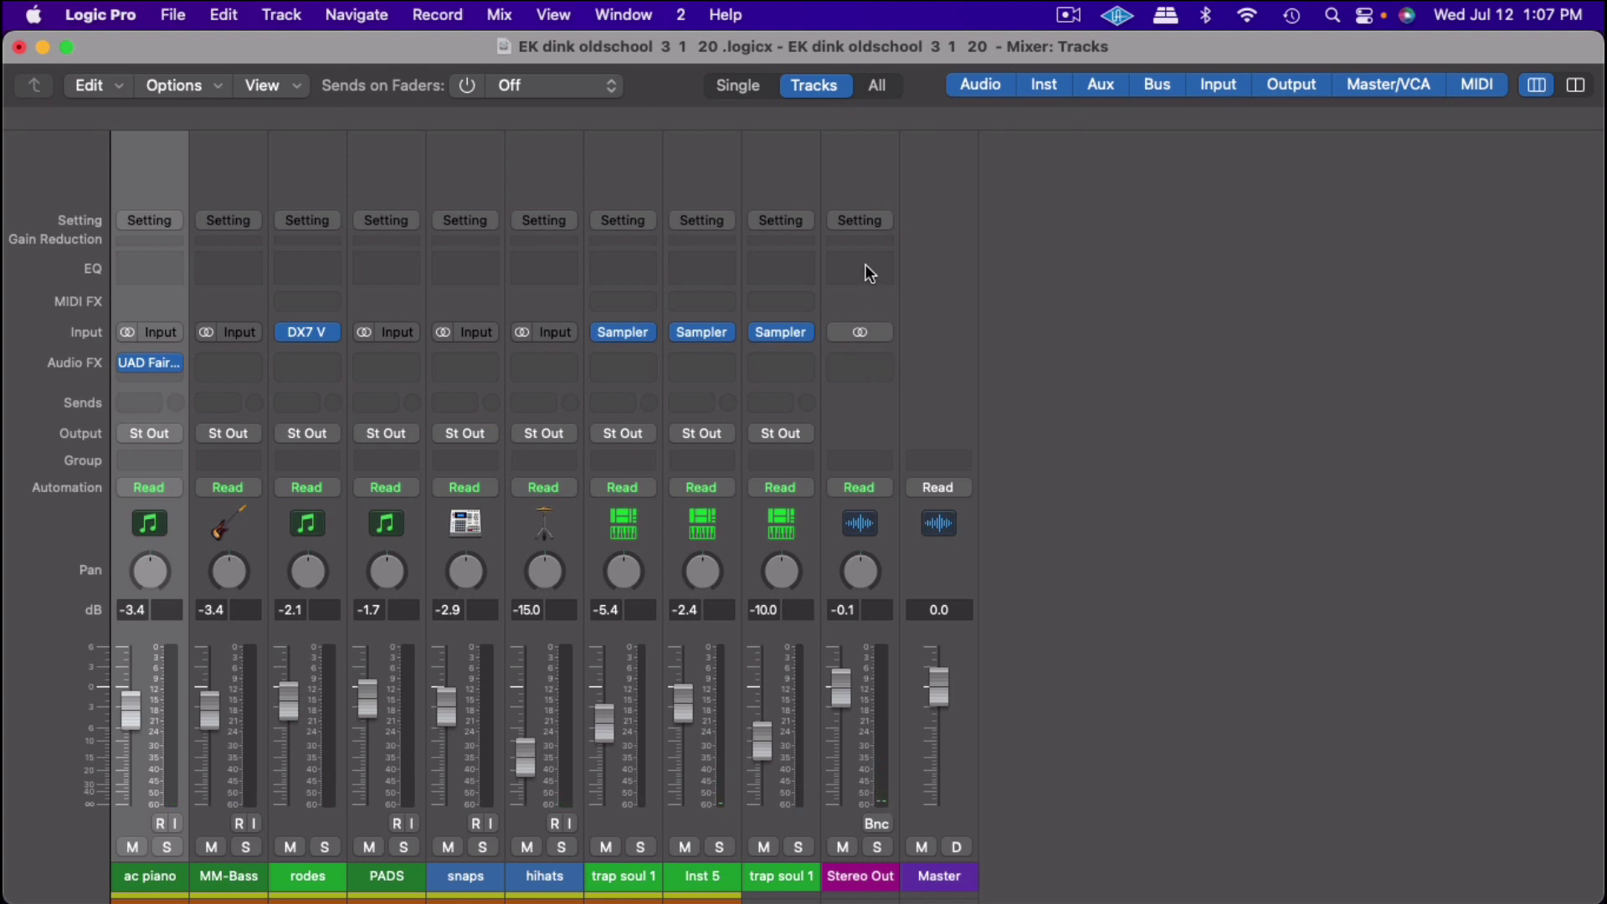
pyautogui.click(859, 363)
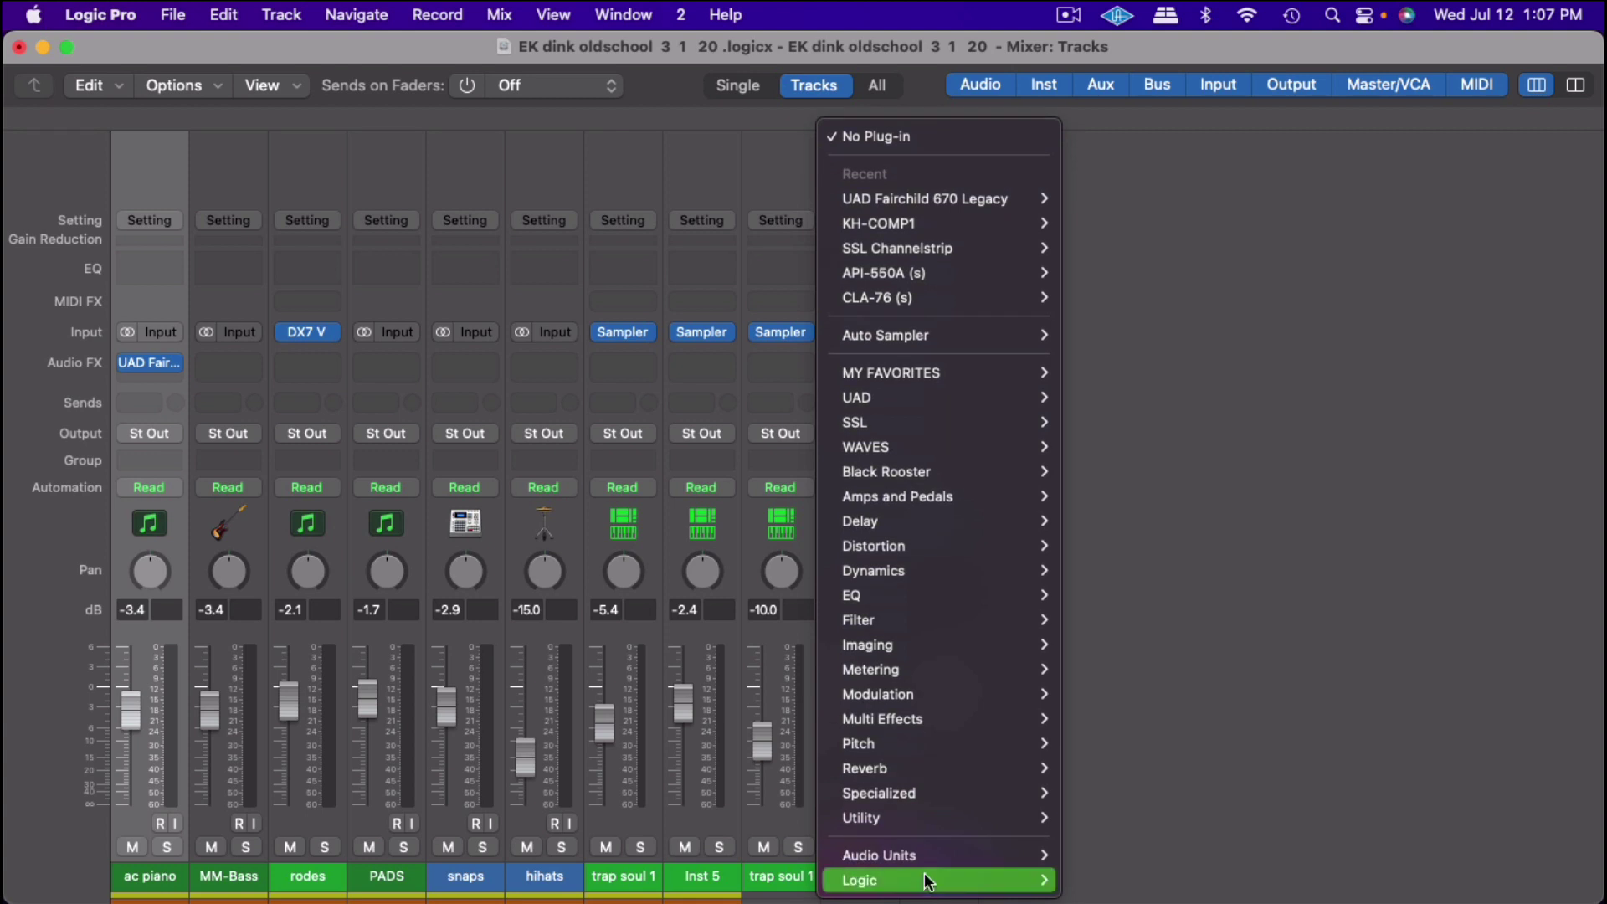
pyautogui.moveTo(879, 856)
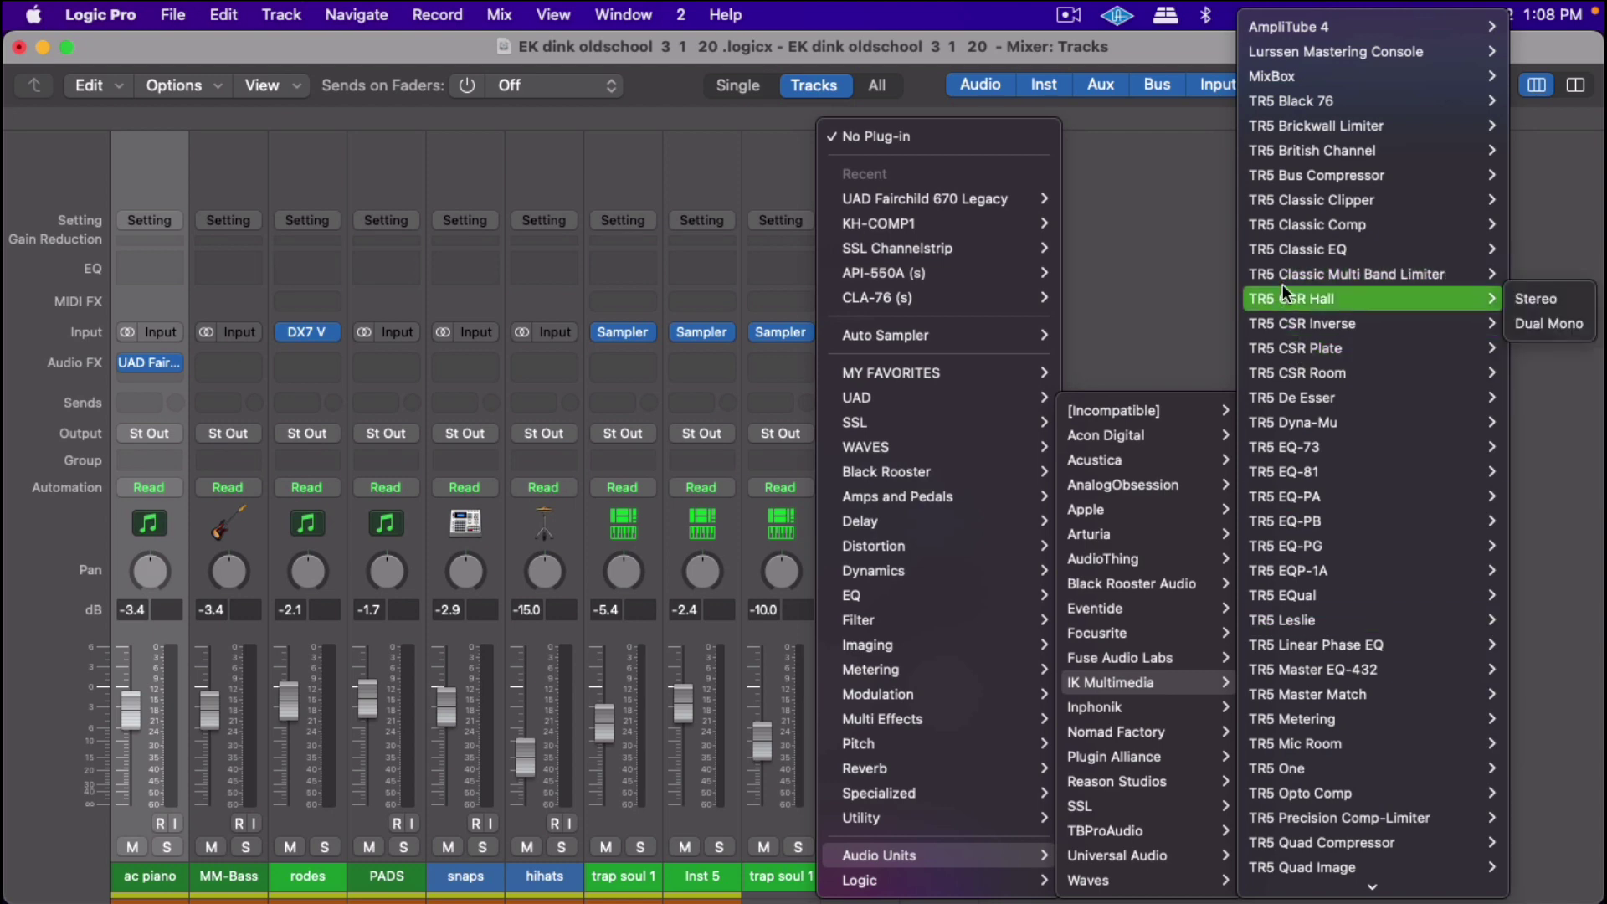
pyautogui.moveTo(1346, 274)
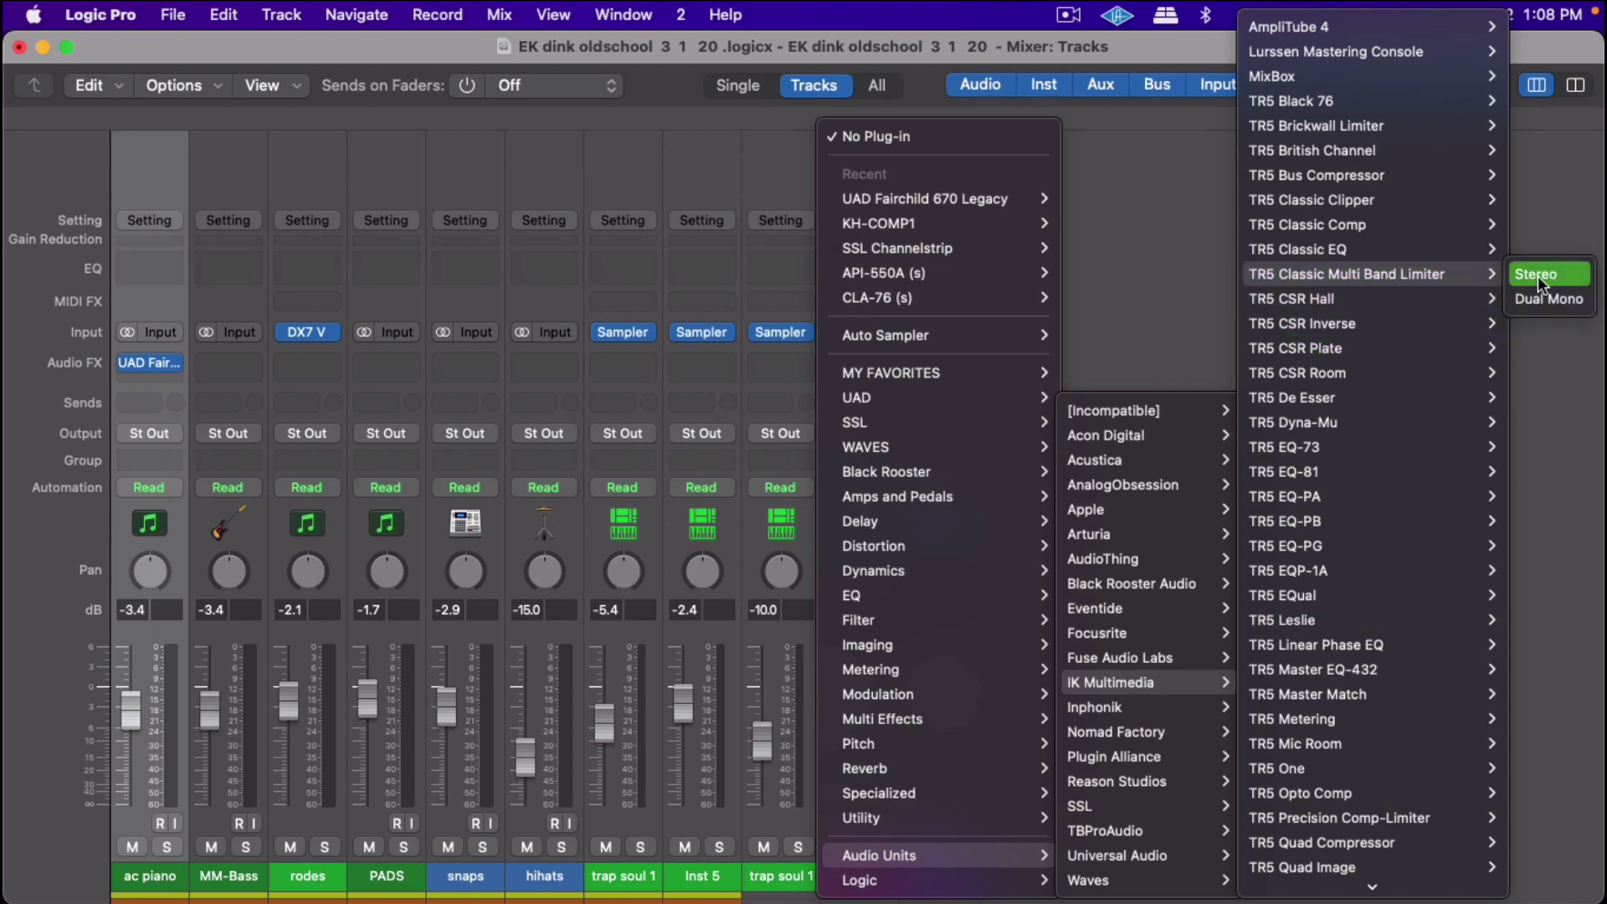
pyautogui.click(1537, 274)
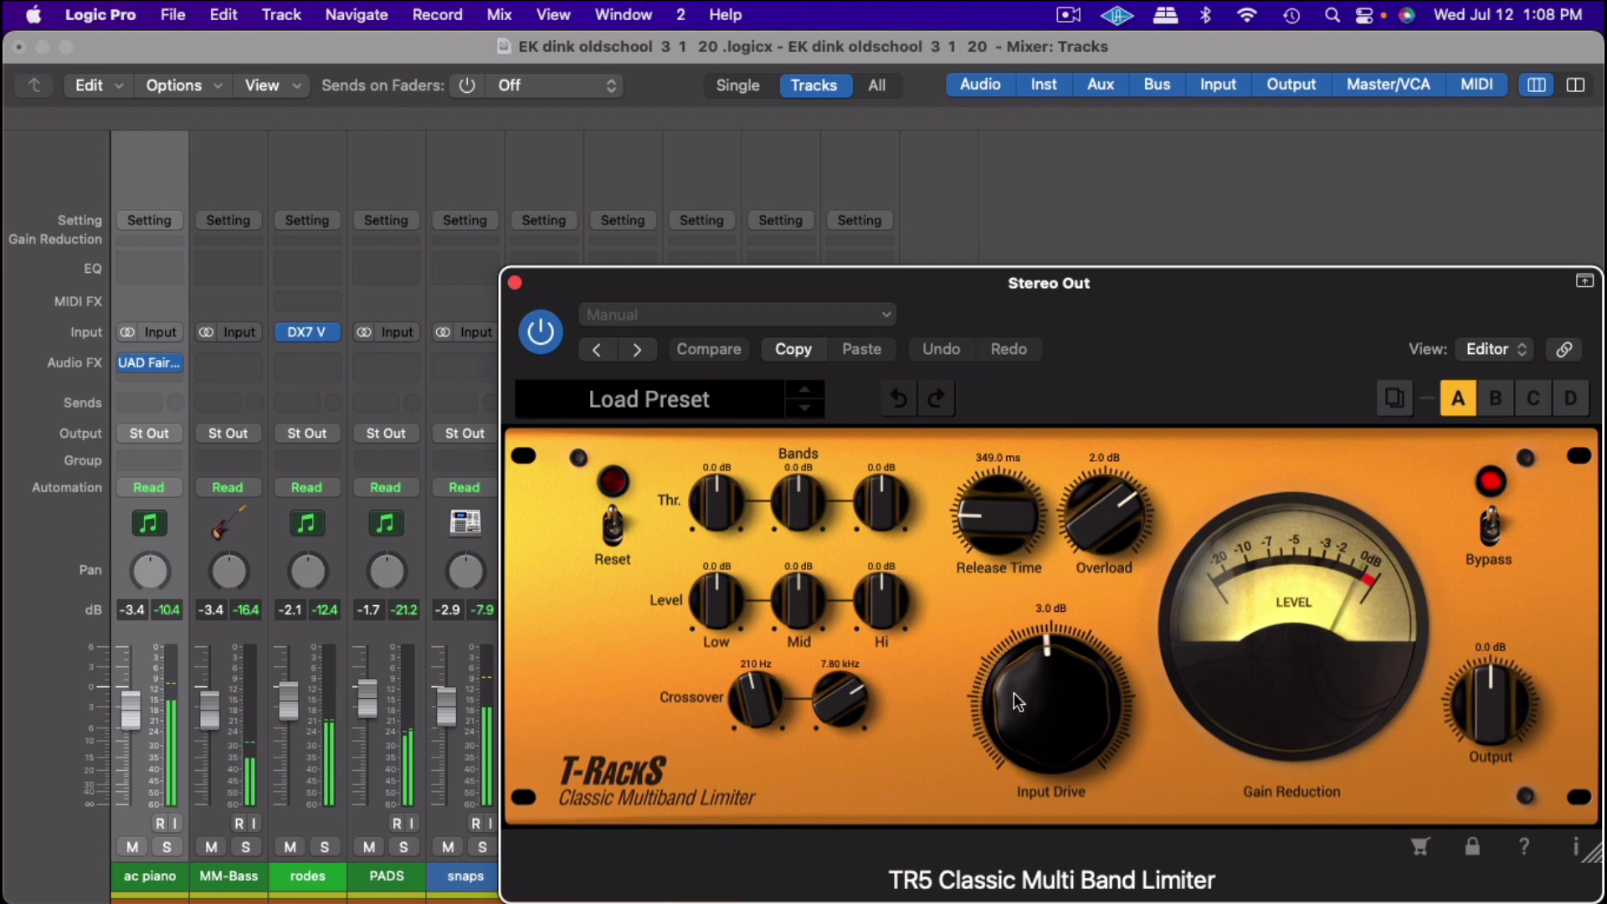
# Raise the limiter's low band threshold and level, set release to 535.8 ms, increase input drive
pyautogui.moveTo(726, 507); pyautogui.dragTo(722, 405)
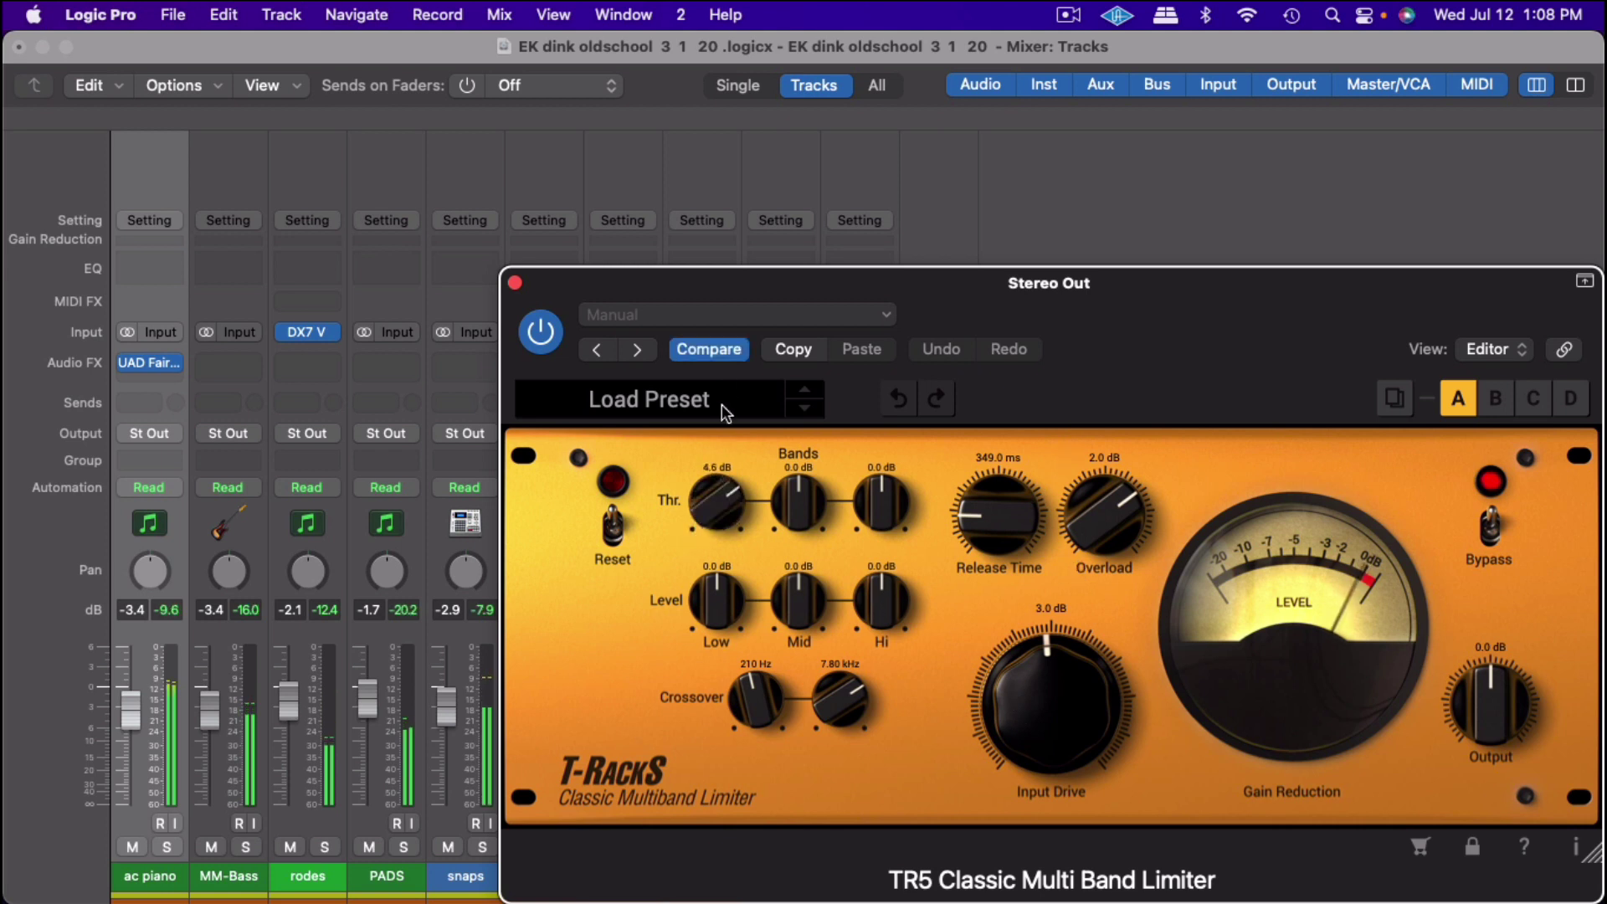
pyautogui.moveTo(716, 600)
pyautogui.mouseDown()
pyautogui.moveTo(708, 476)
pyautogui.moveTo(715, 551)
pyautogui.mouseUp()
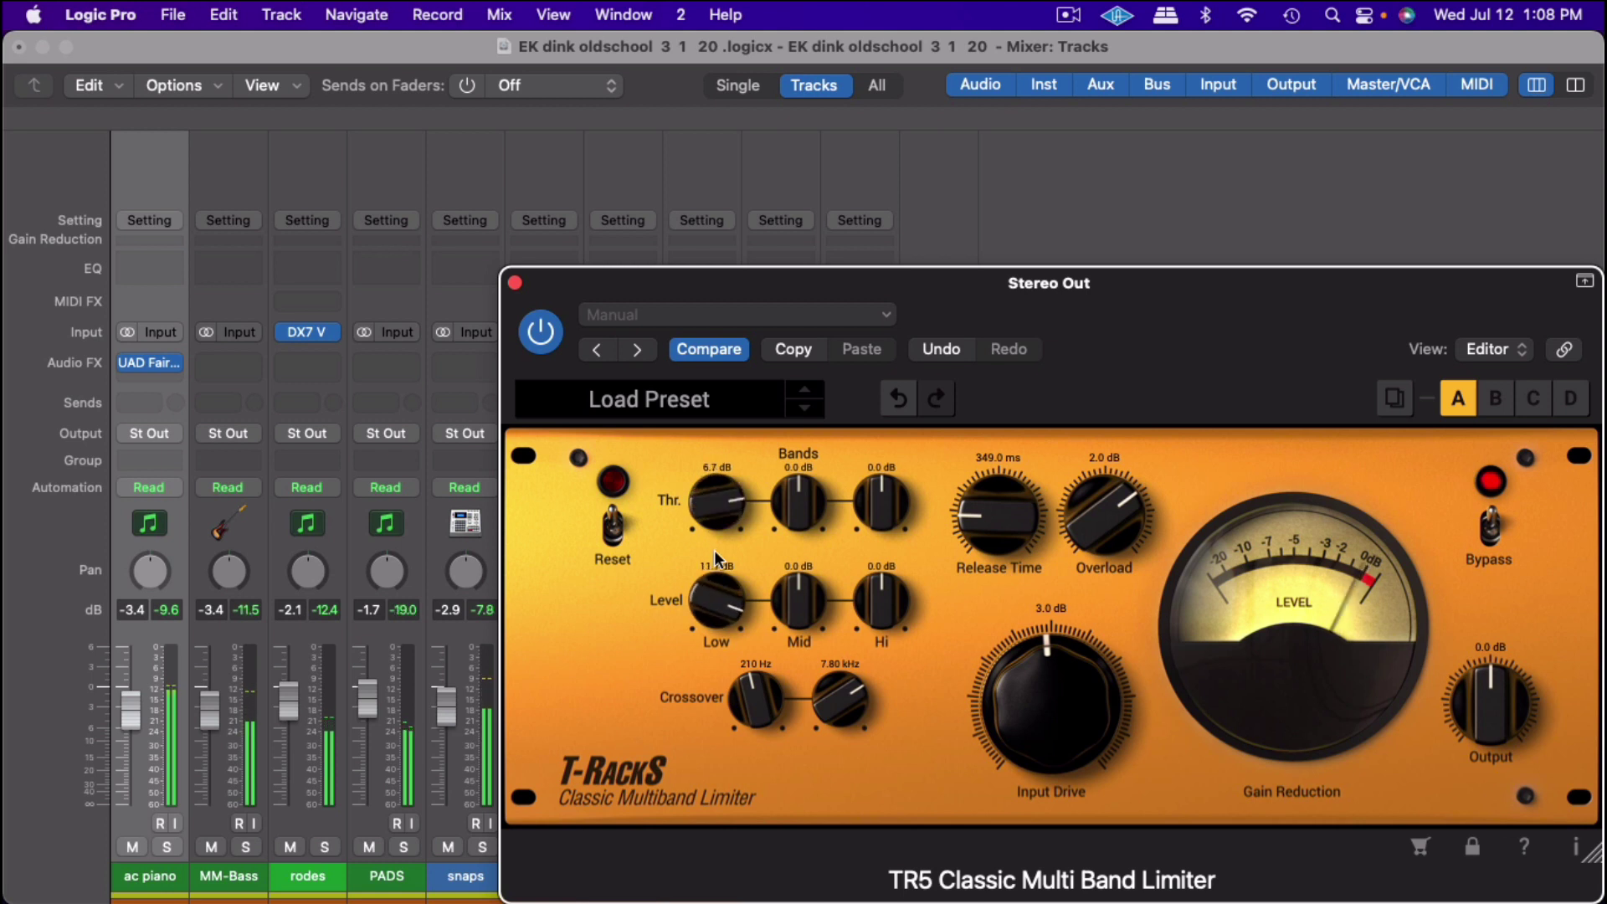
pyautogui.moveTo(988, 512); pyautogui.dragTo(986, 470)
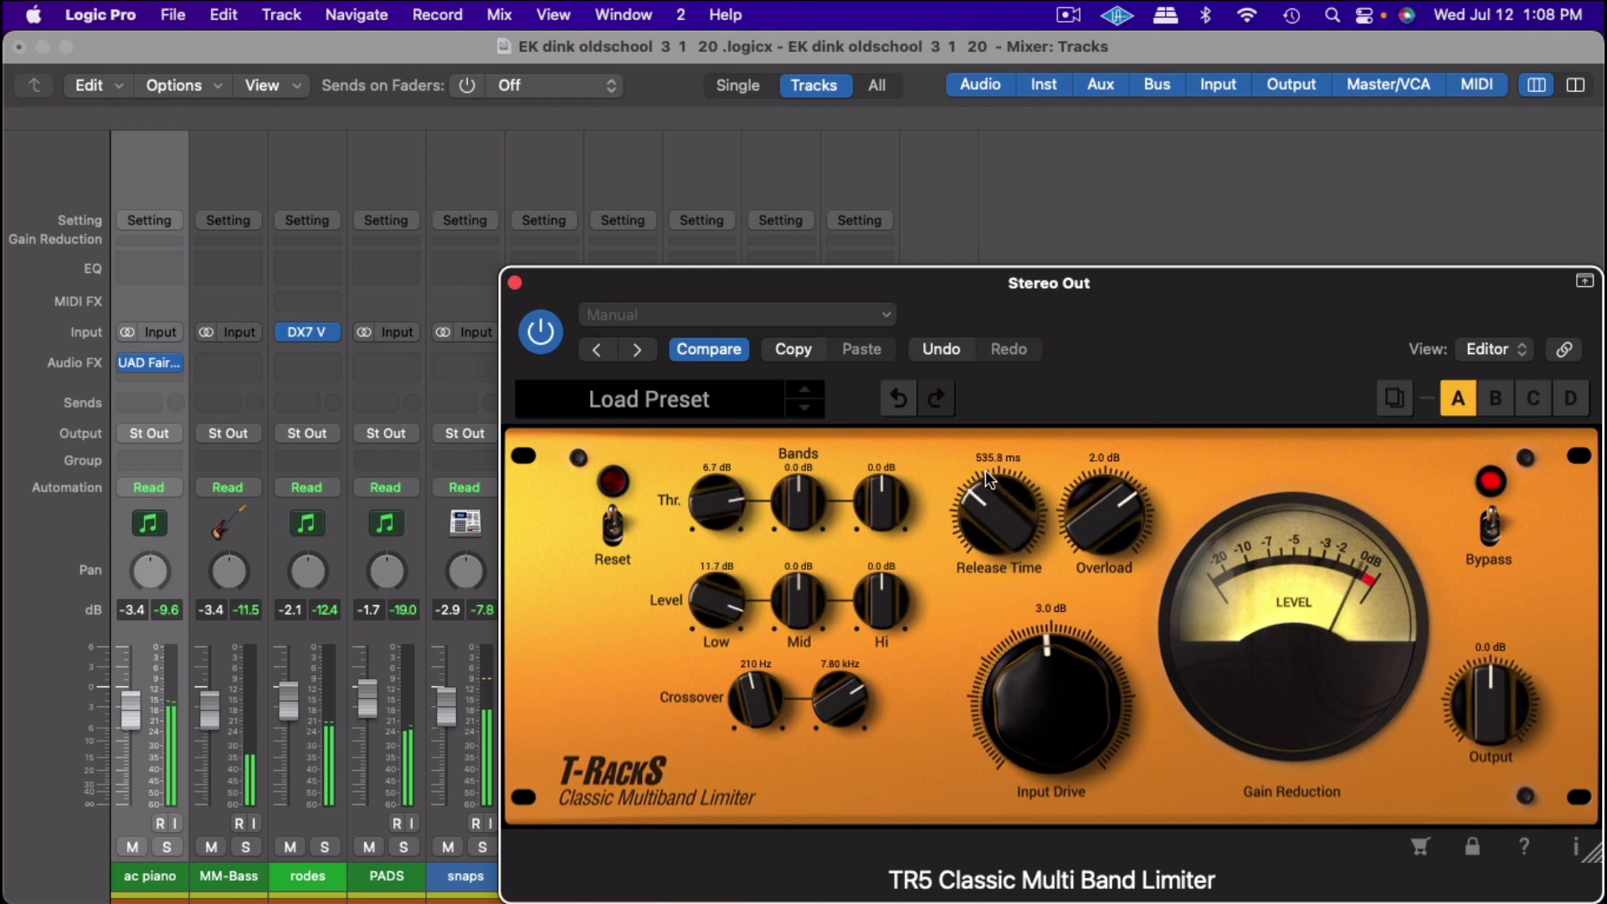
pyautogui.moveTo(1033, 653)
pyautogui.mouseDown()
pyautogui.moveTo(1066, 594)
pyautogui.moveTo(1059, 646)
pyautogui.mouseUp()
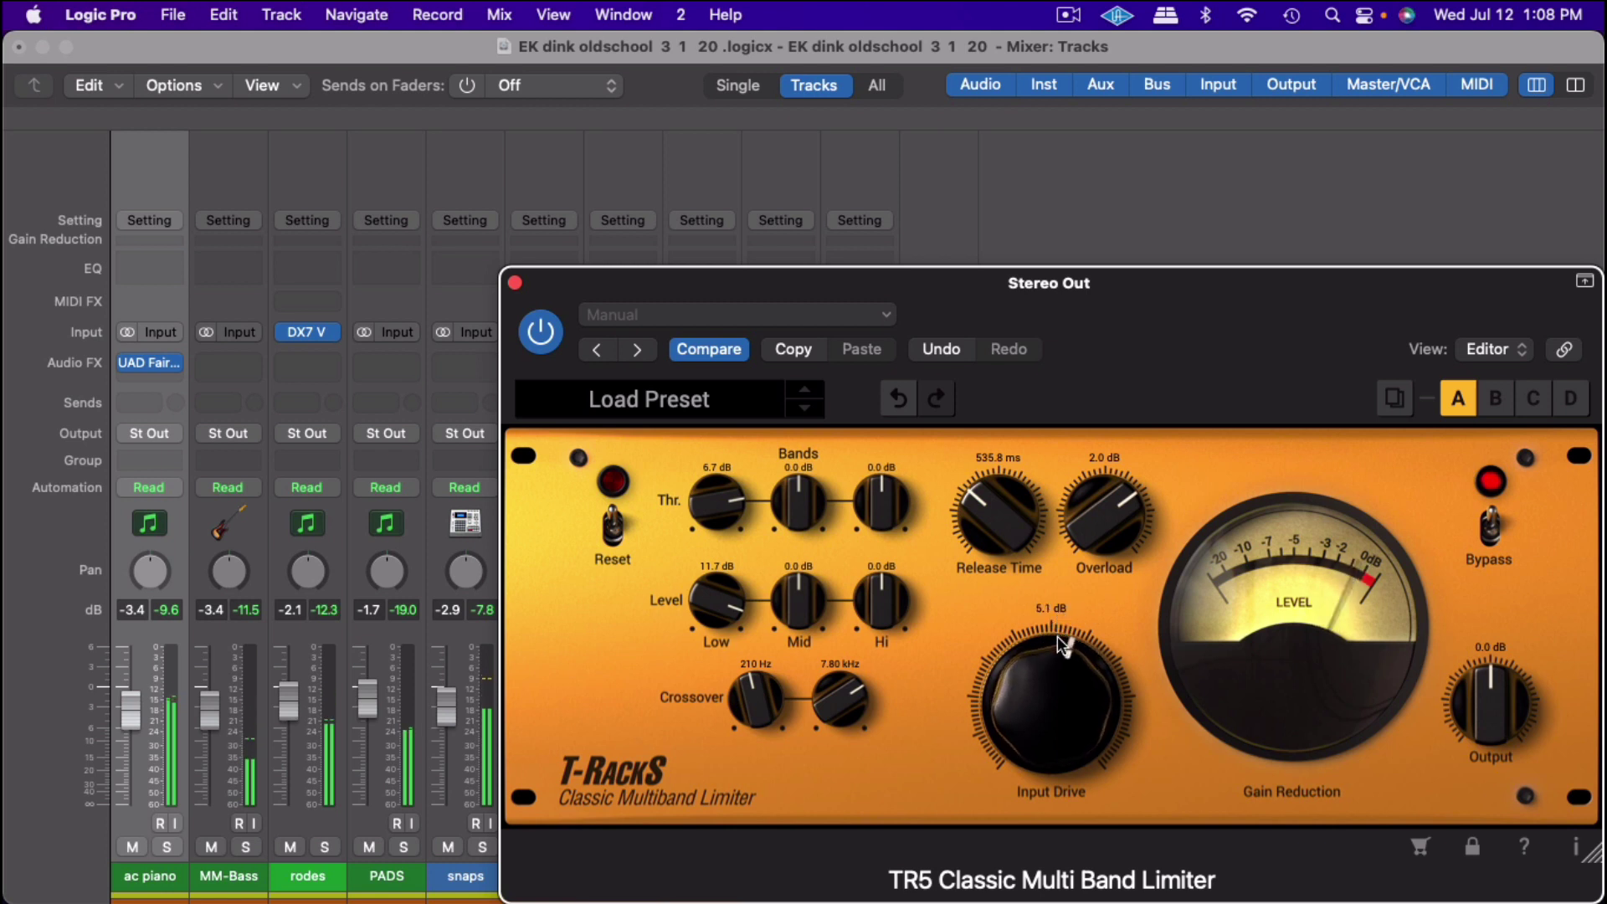
pyautogui.click(514, 282)
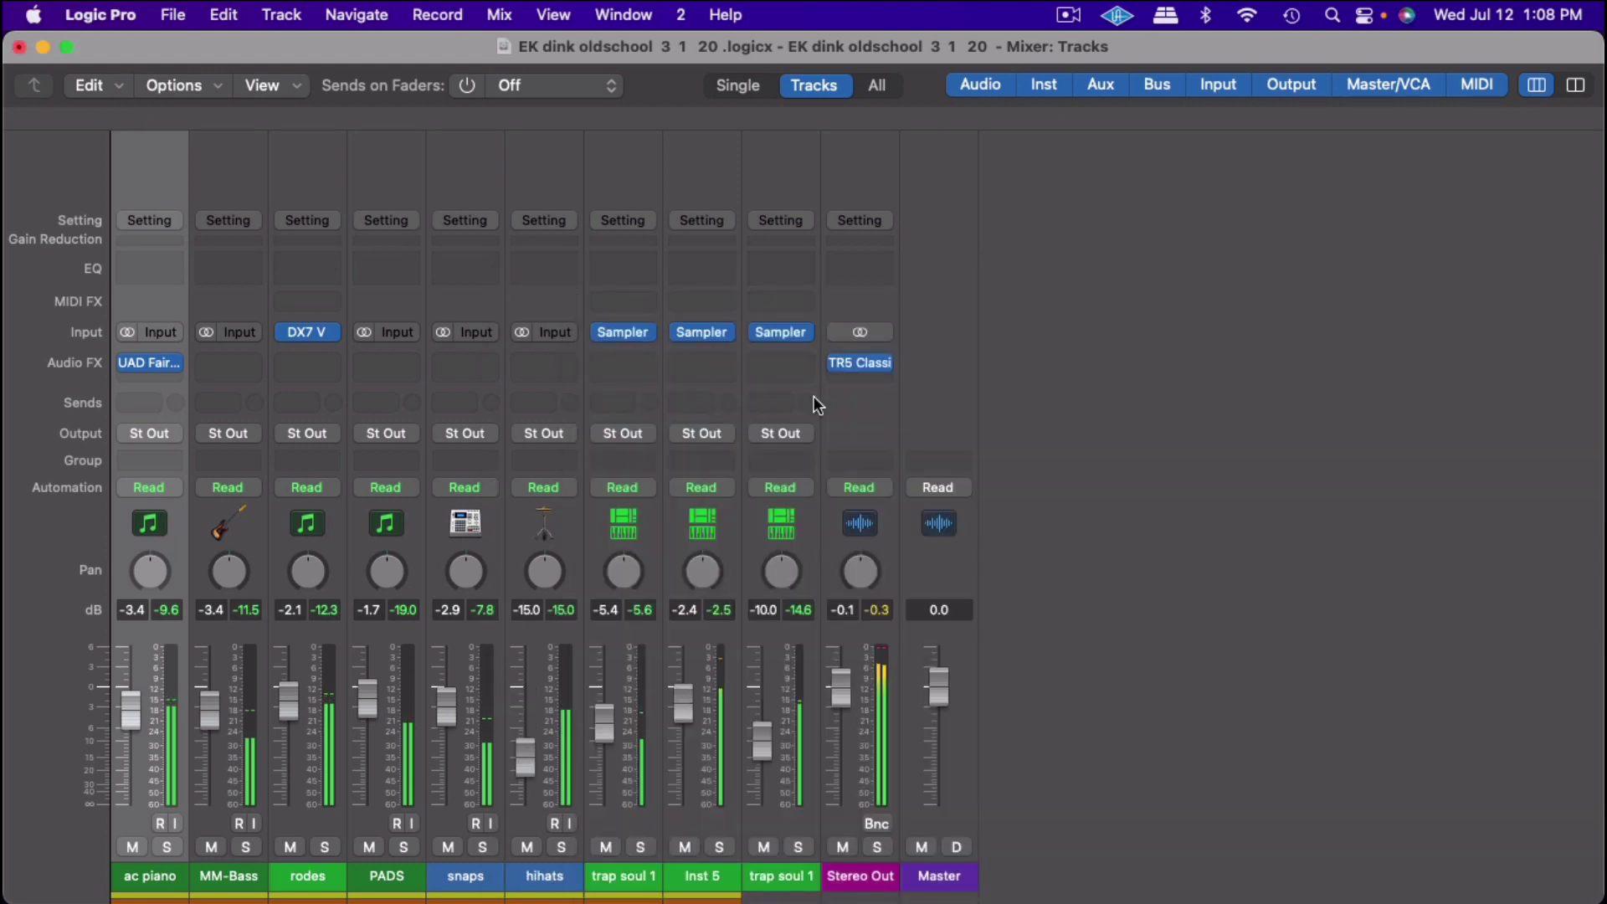
# Dismiss Stereo Out's effect list, recall the Tracks screenset with 1, and select track 11 trap soul 1
pyautogui.click(880, 362)
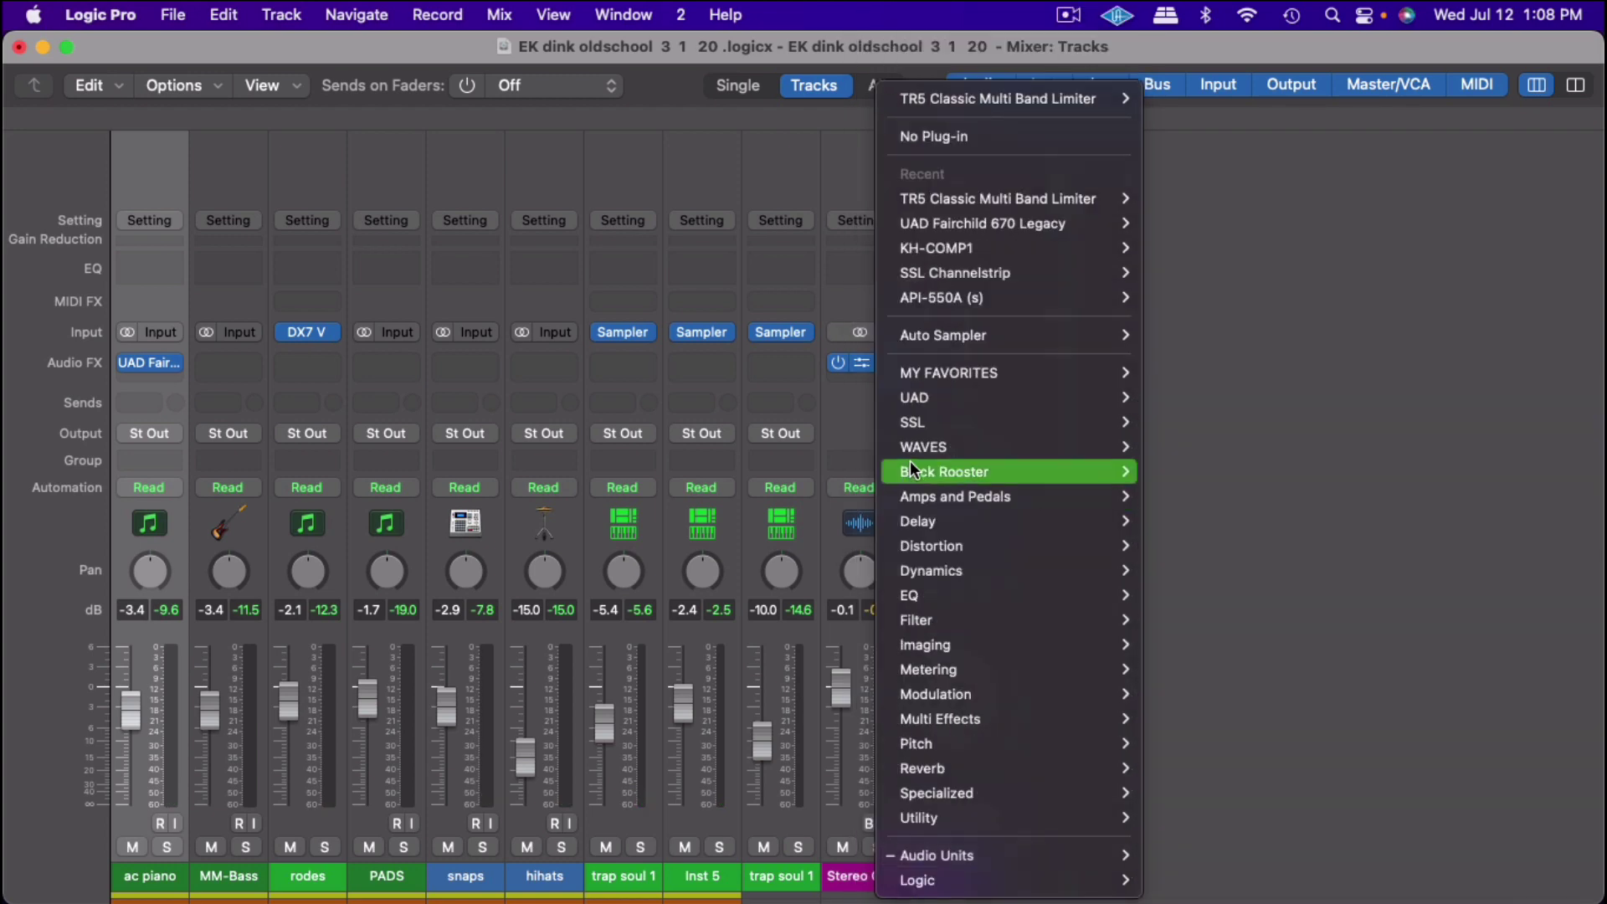
pyautogui.click(1102, 198)
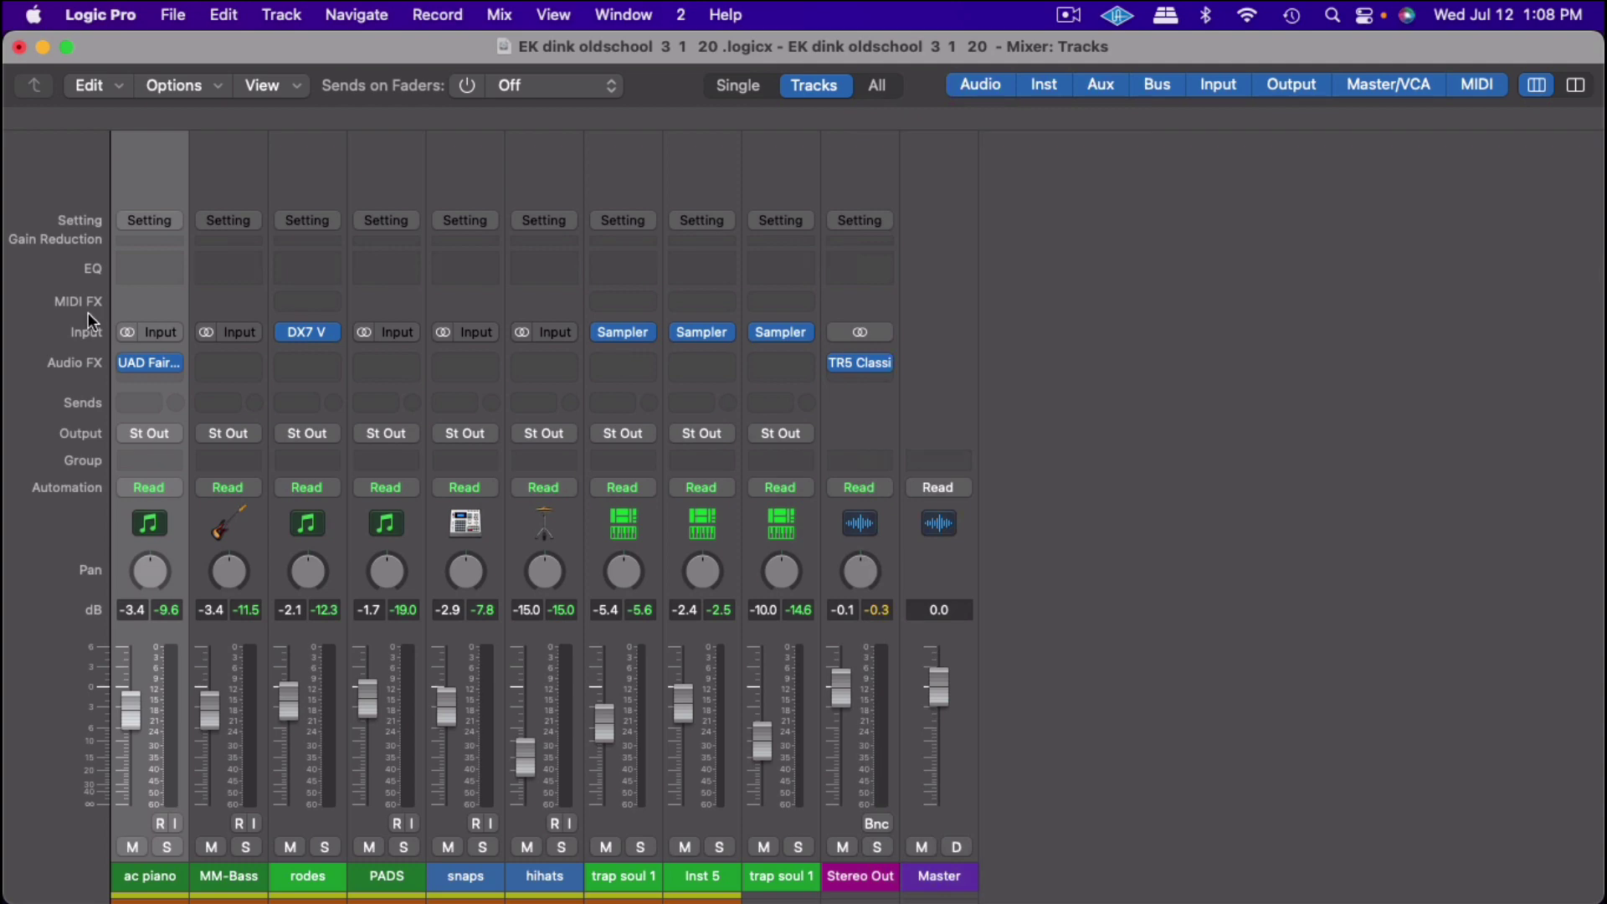
pyautogui.press('1')
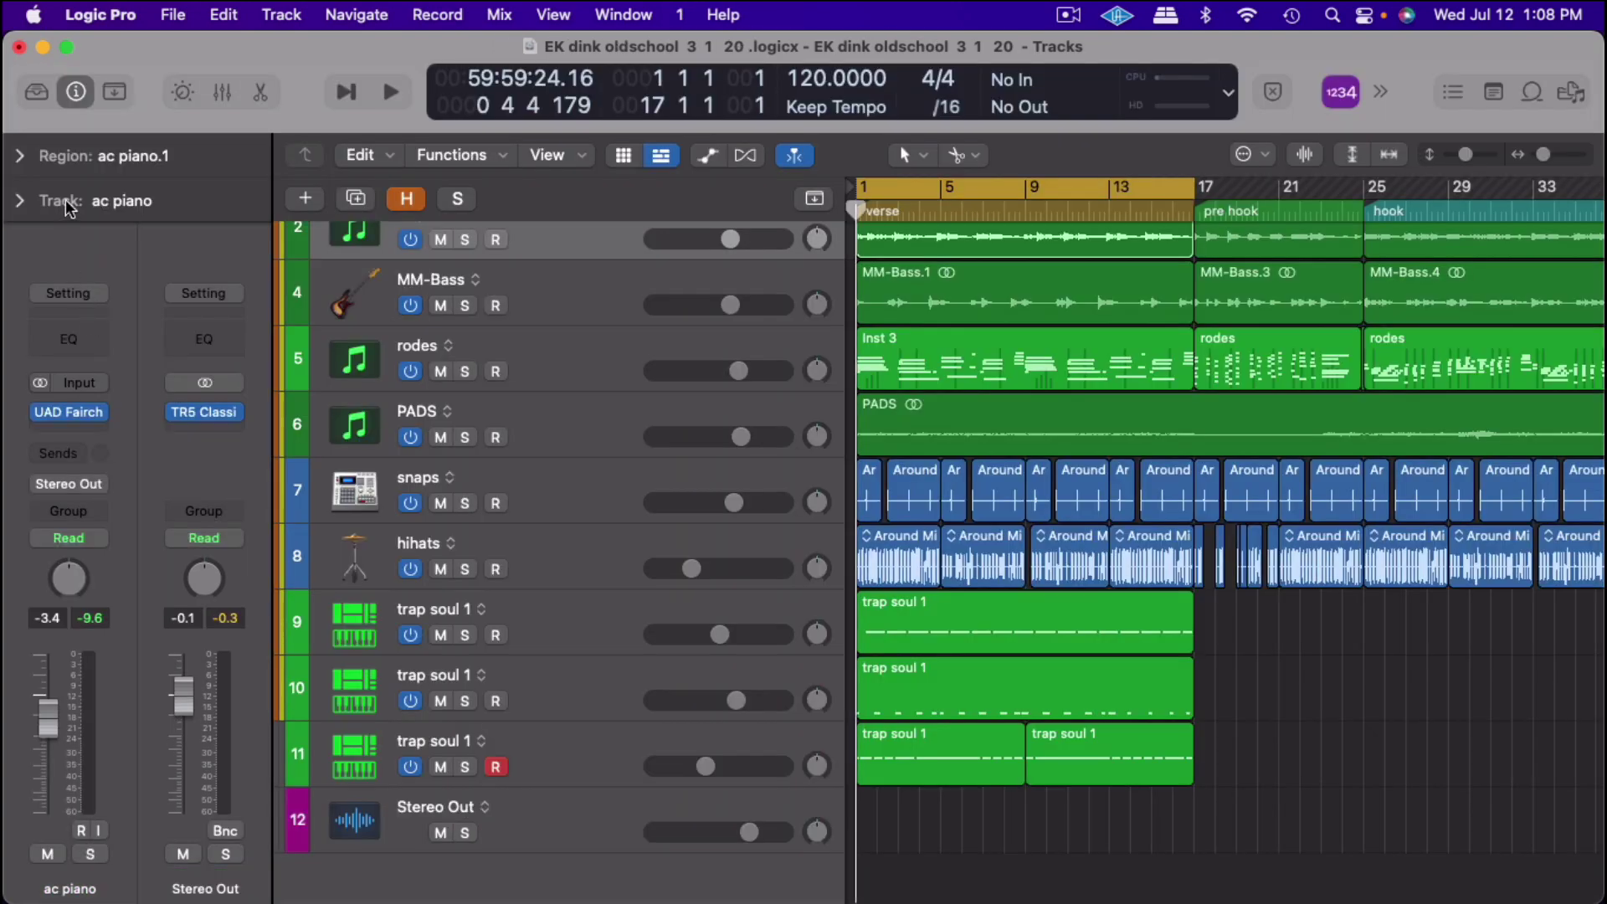
pyautogui.click(571, 743)
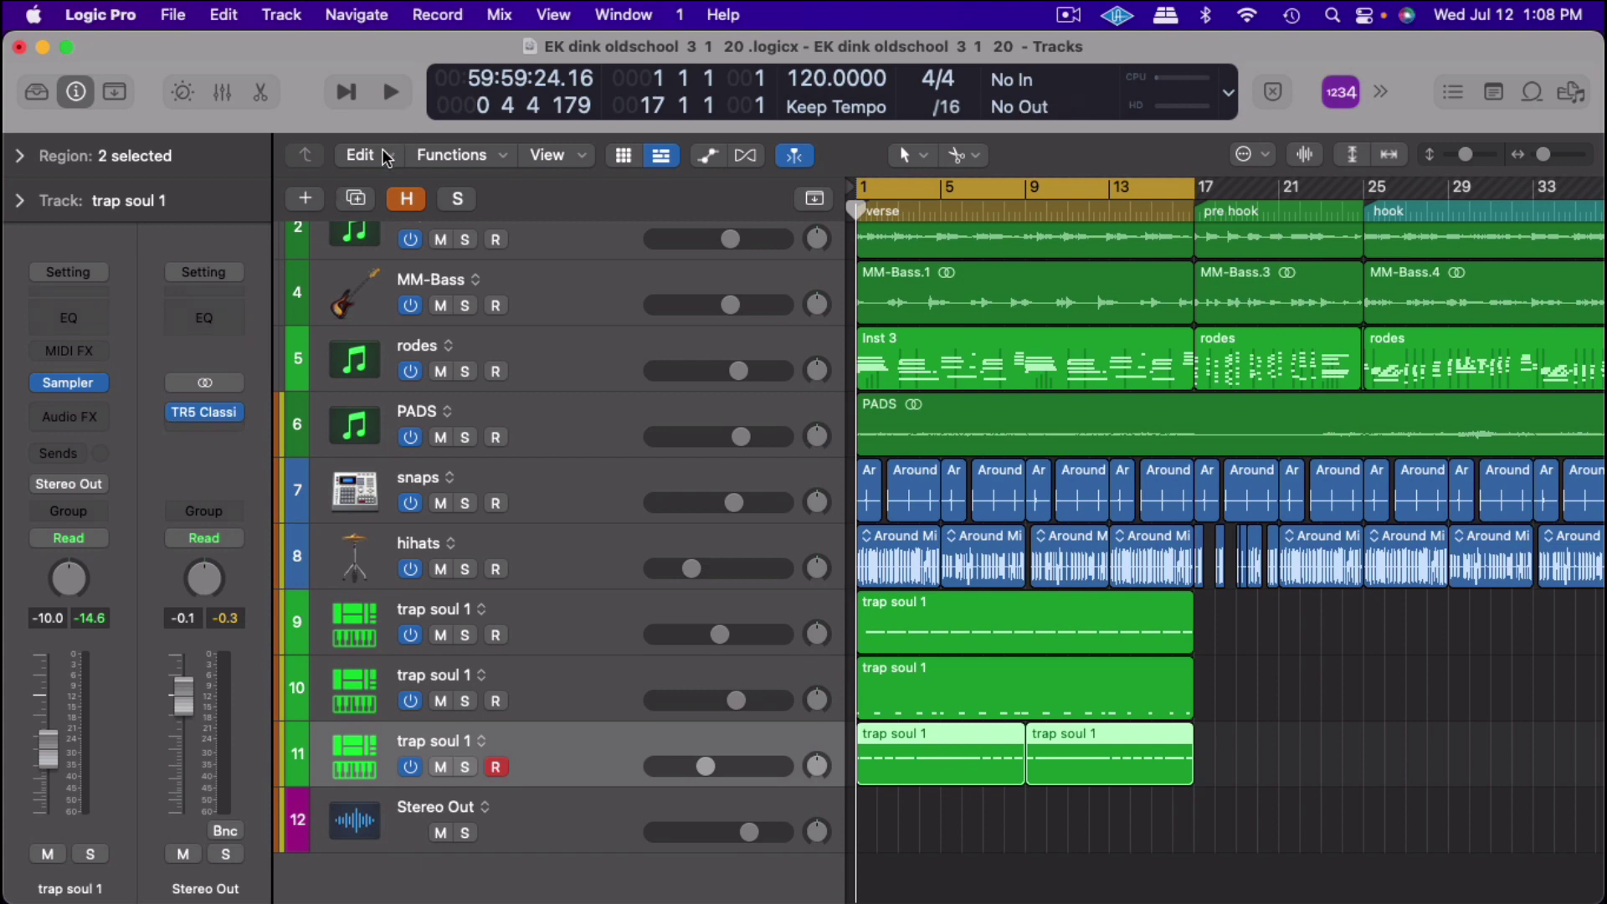
# Create software instrument track Inst 7 with Inphonik RX1200 in stereo
pyautogui.click(302, 198)
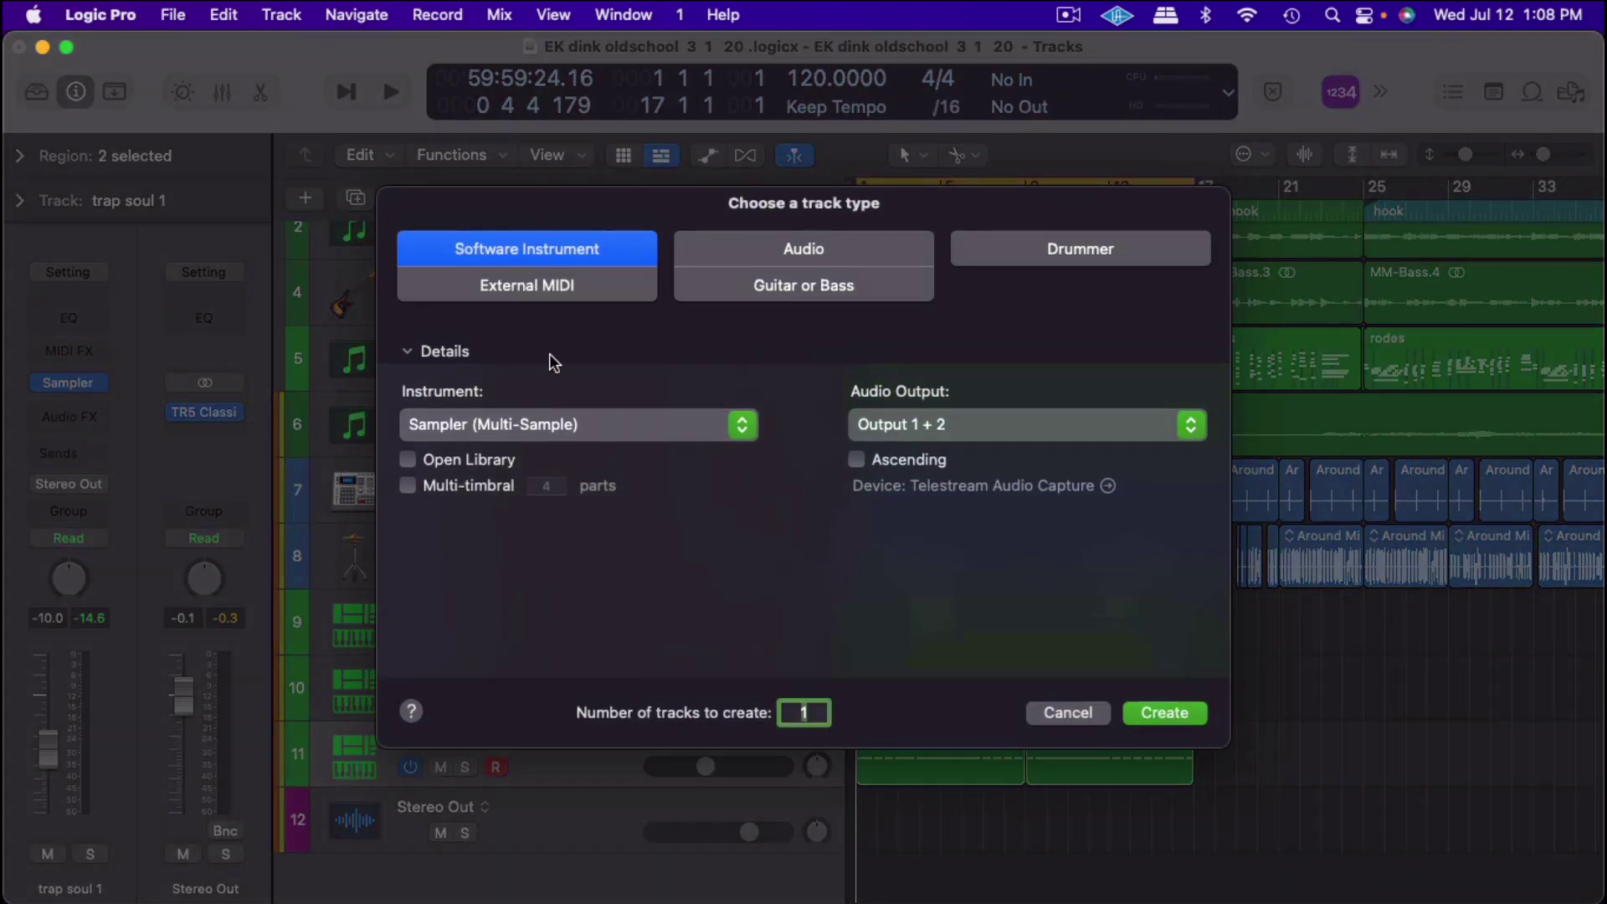
pyautogui.click(701, 436)
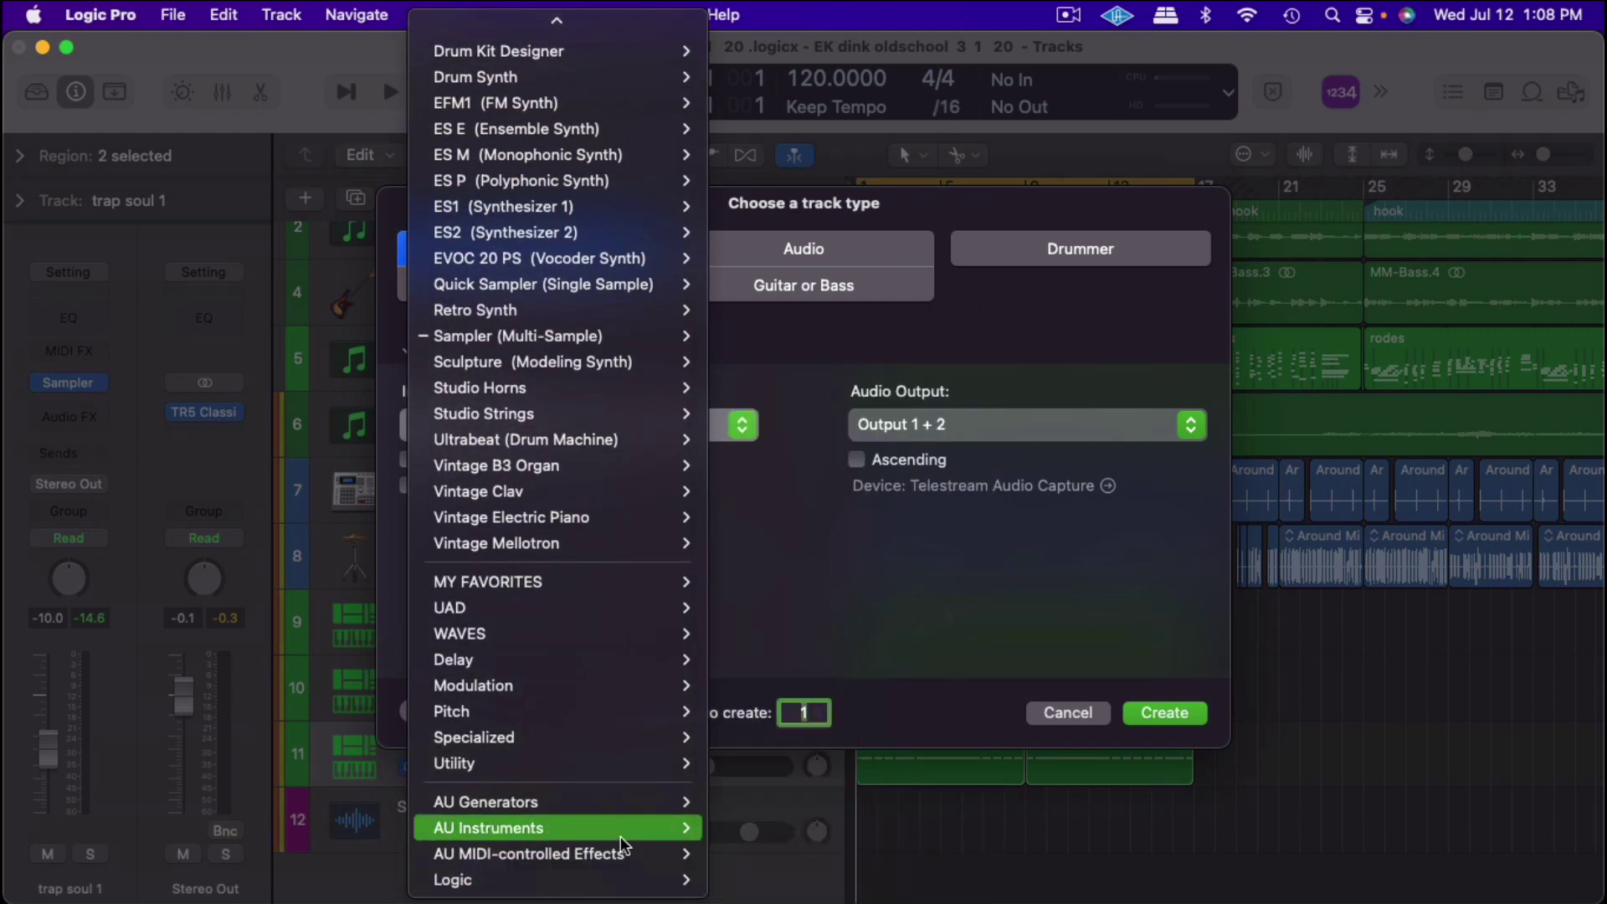
pyautogui.moveTo(489, 828)
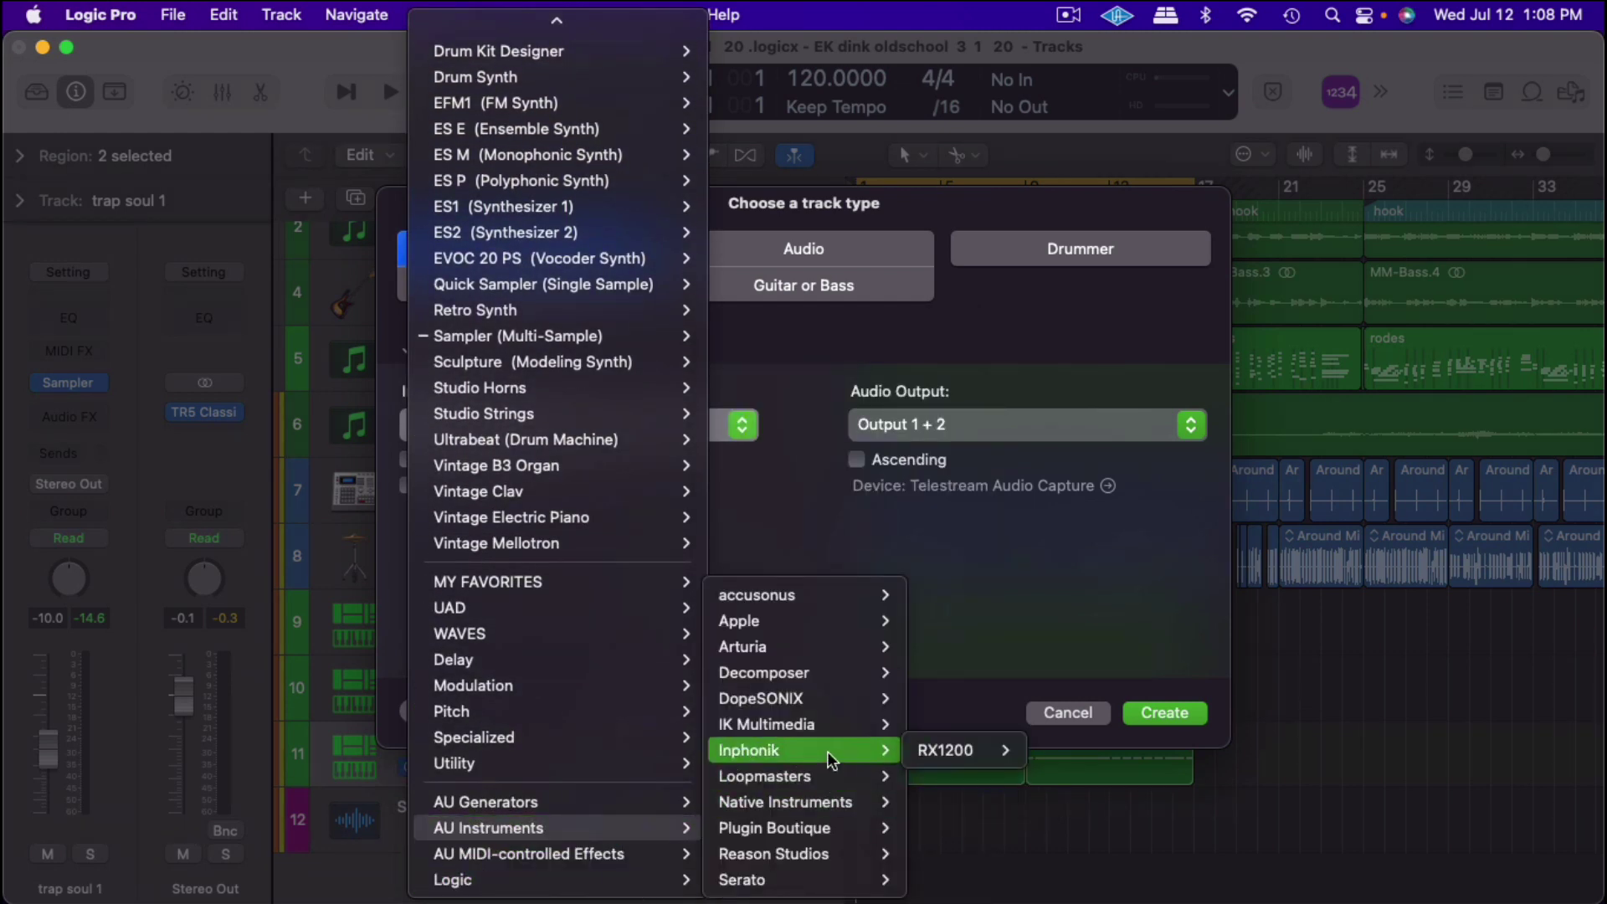
pyautogui.moveTo(955, 750)
pyautogui.click(1094, 749)
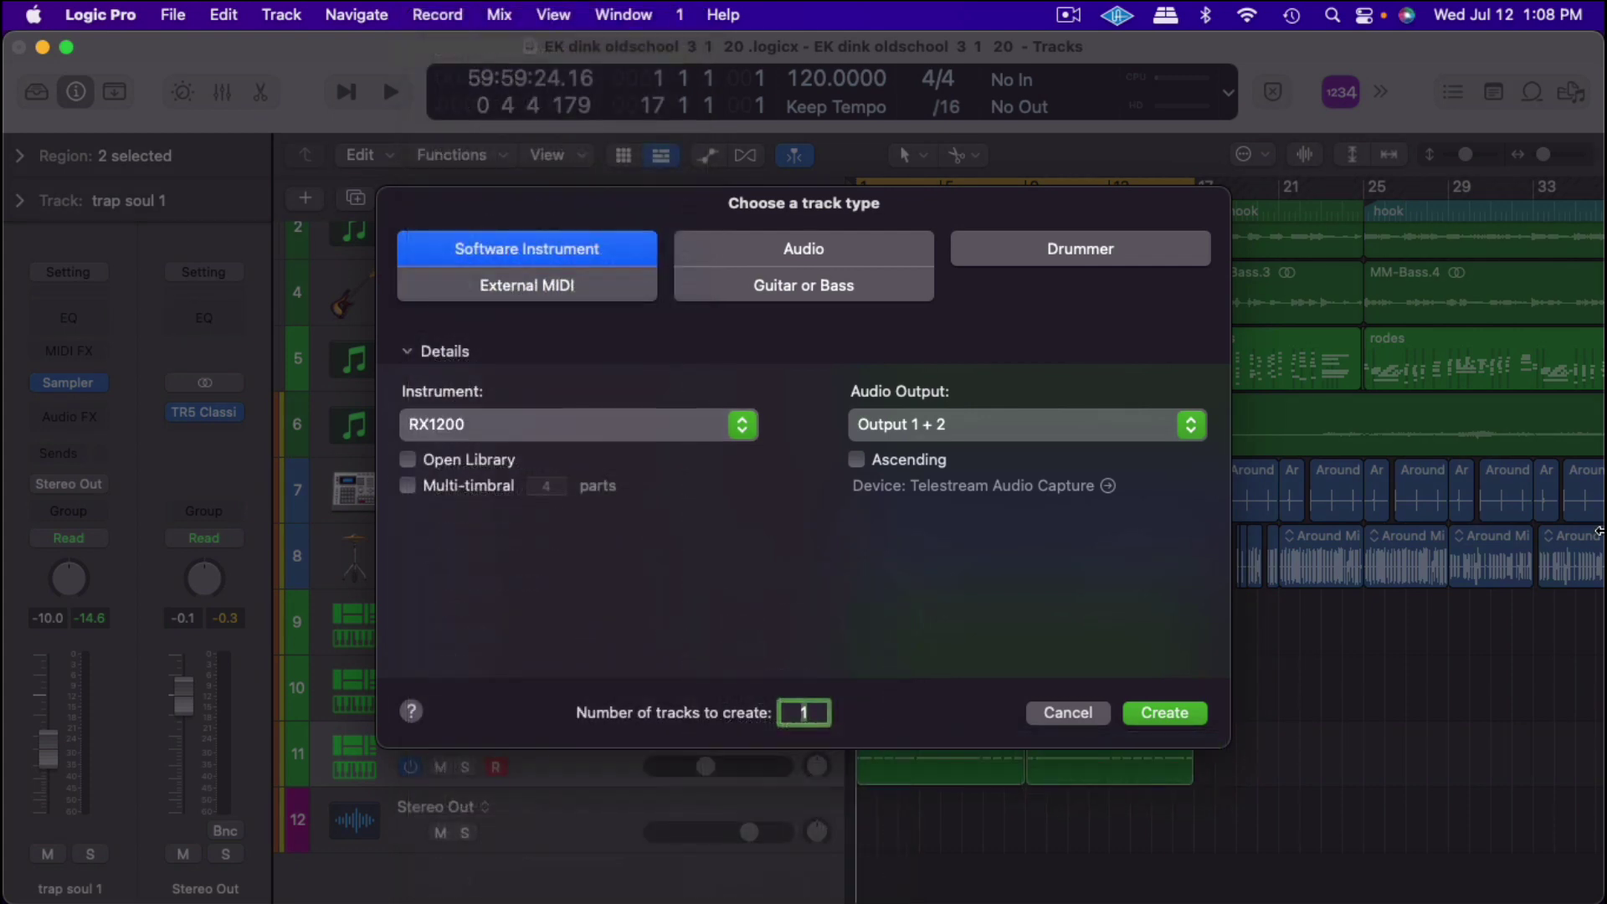
pyautogui.click(1186, 710)
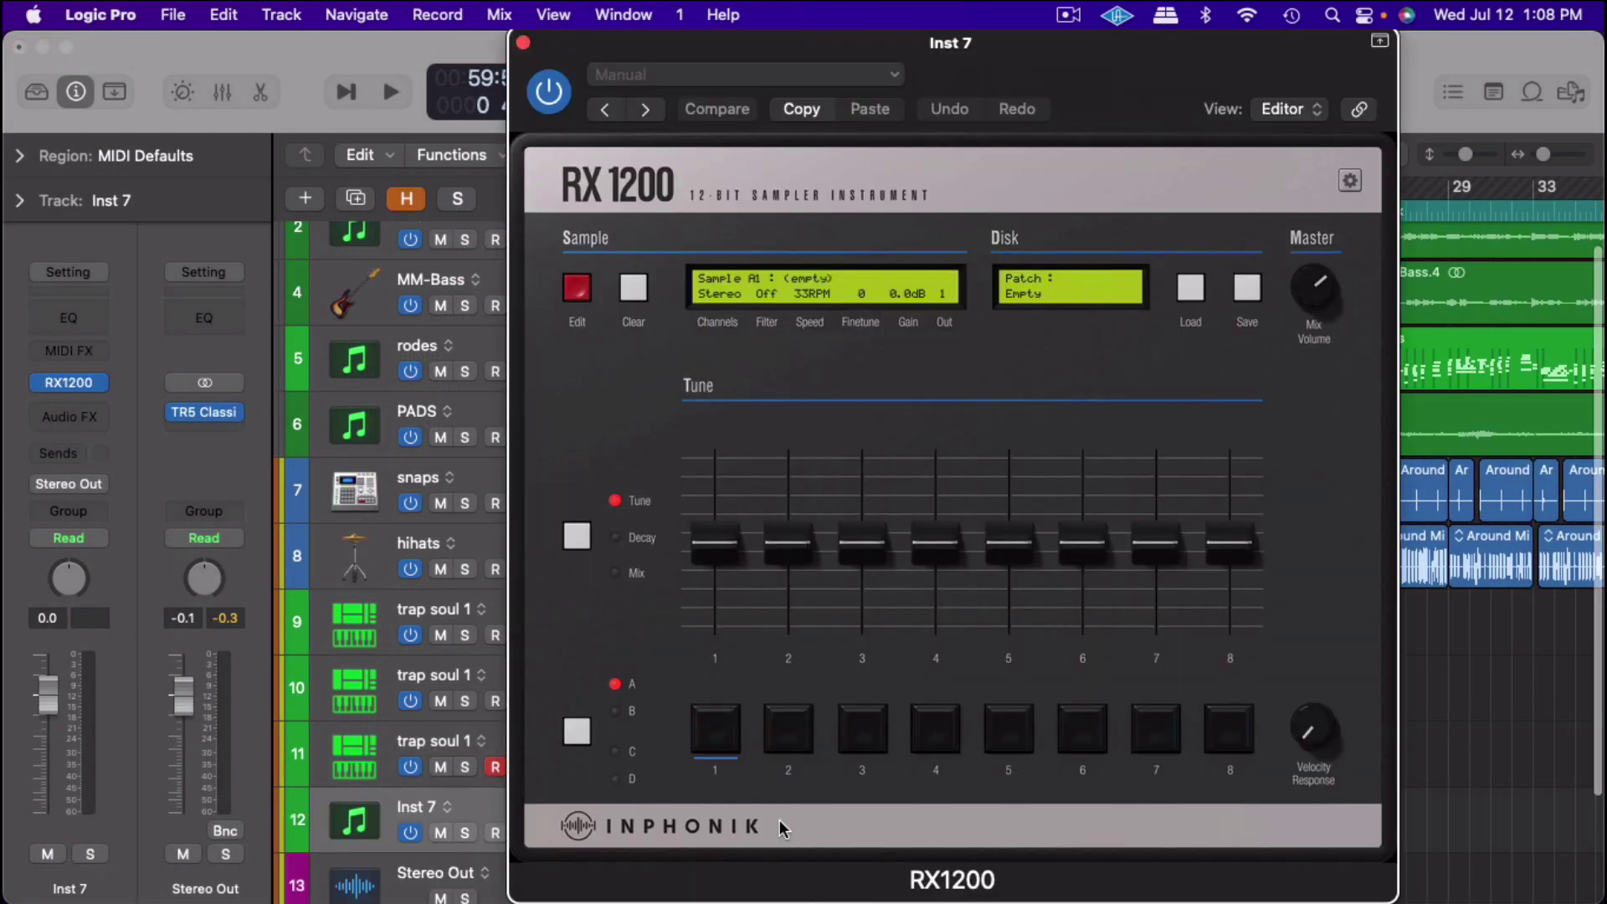
# Test-play Inst 7, then load the Dilla 4ever factory preset into RX1200
pyautogui.press('space')
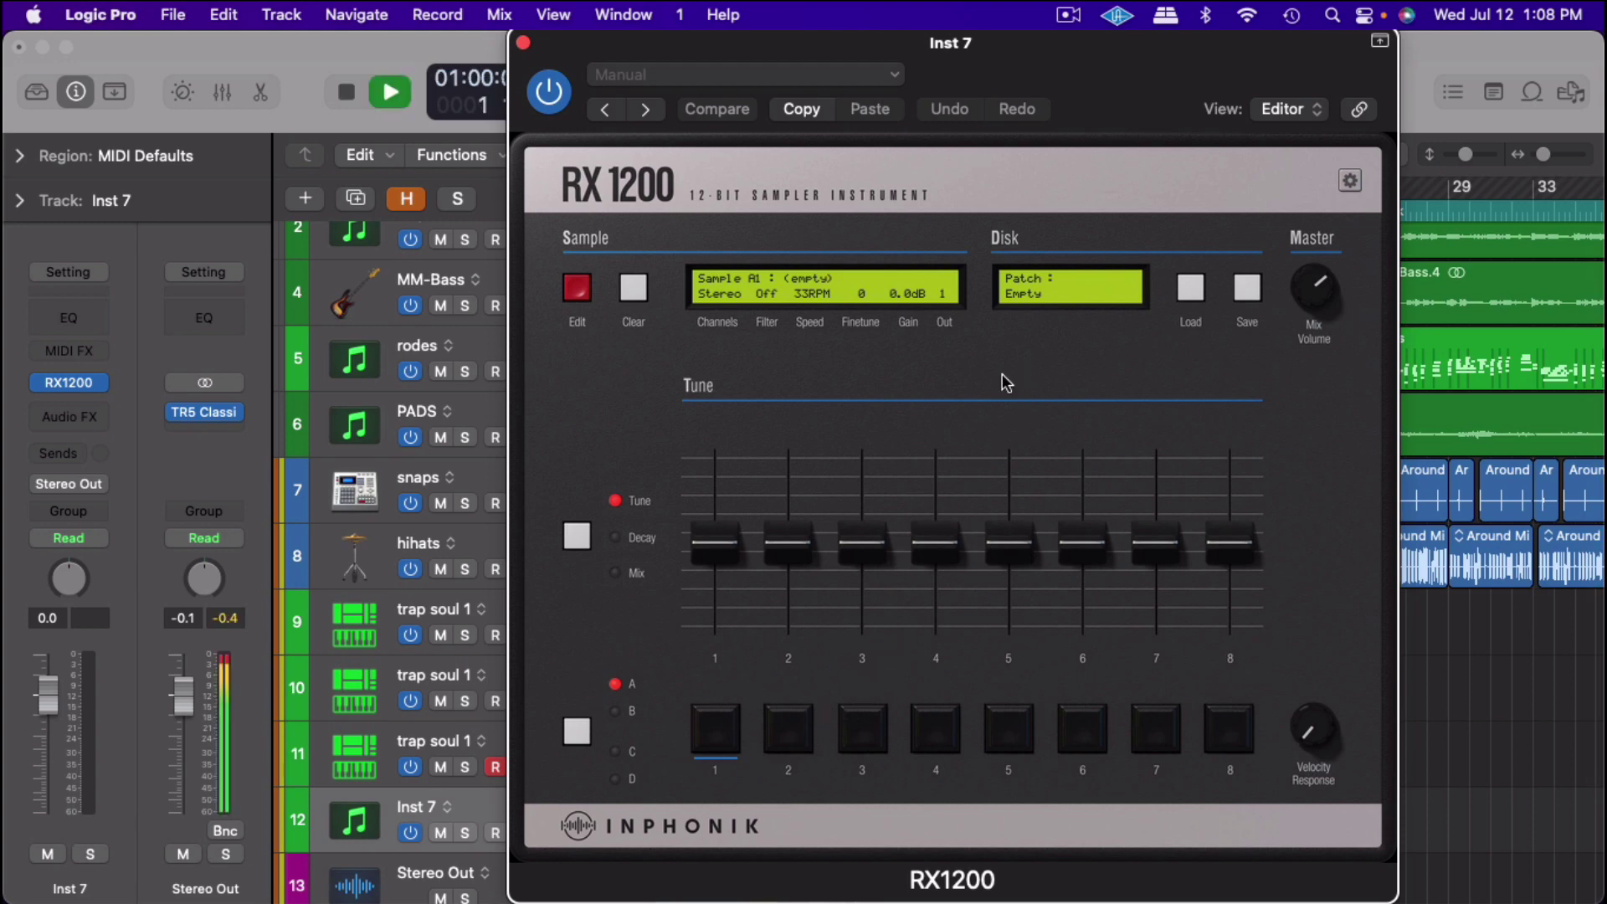
pyautogui.press('space')
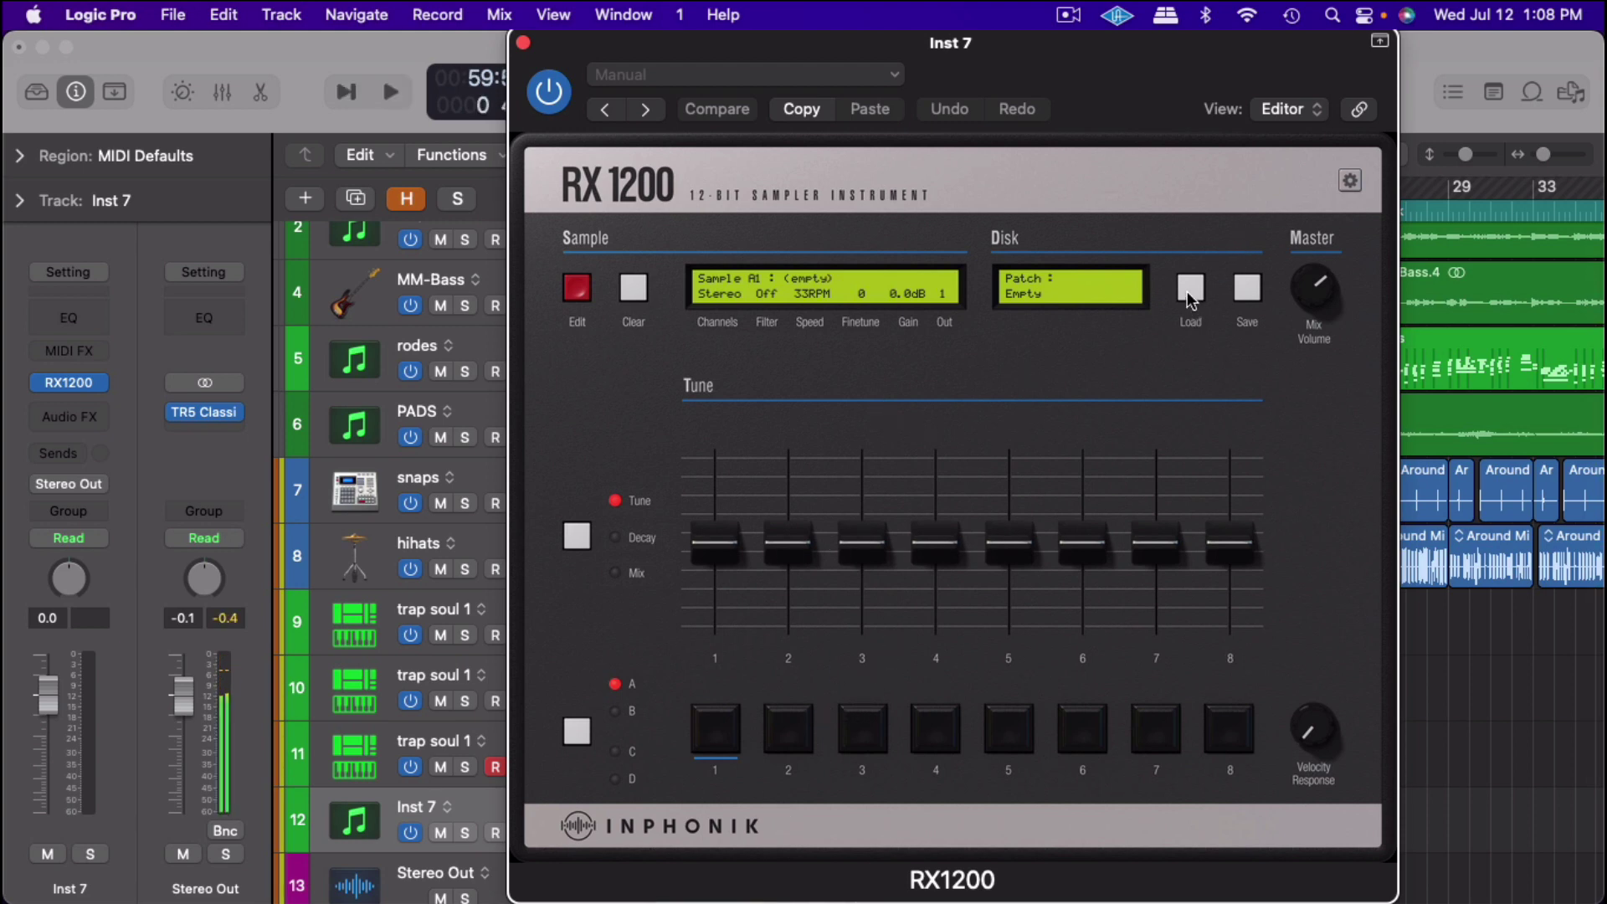
pyautogui.click(1189, 291)
pyautogui.click(880, 455)
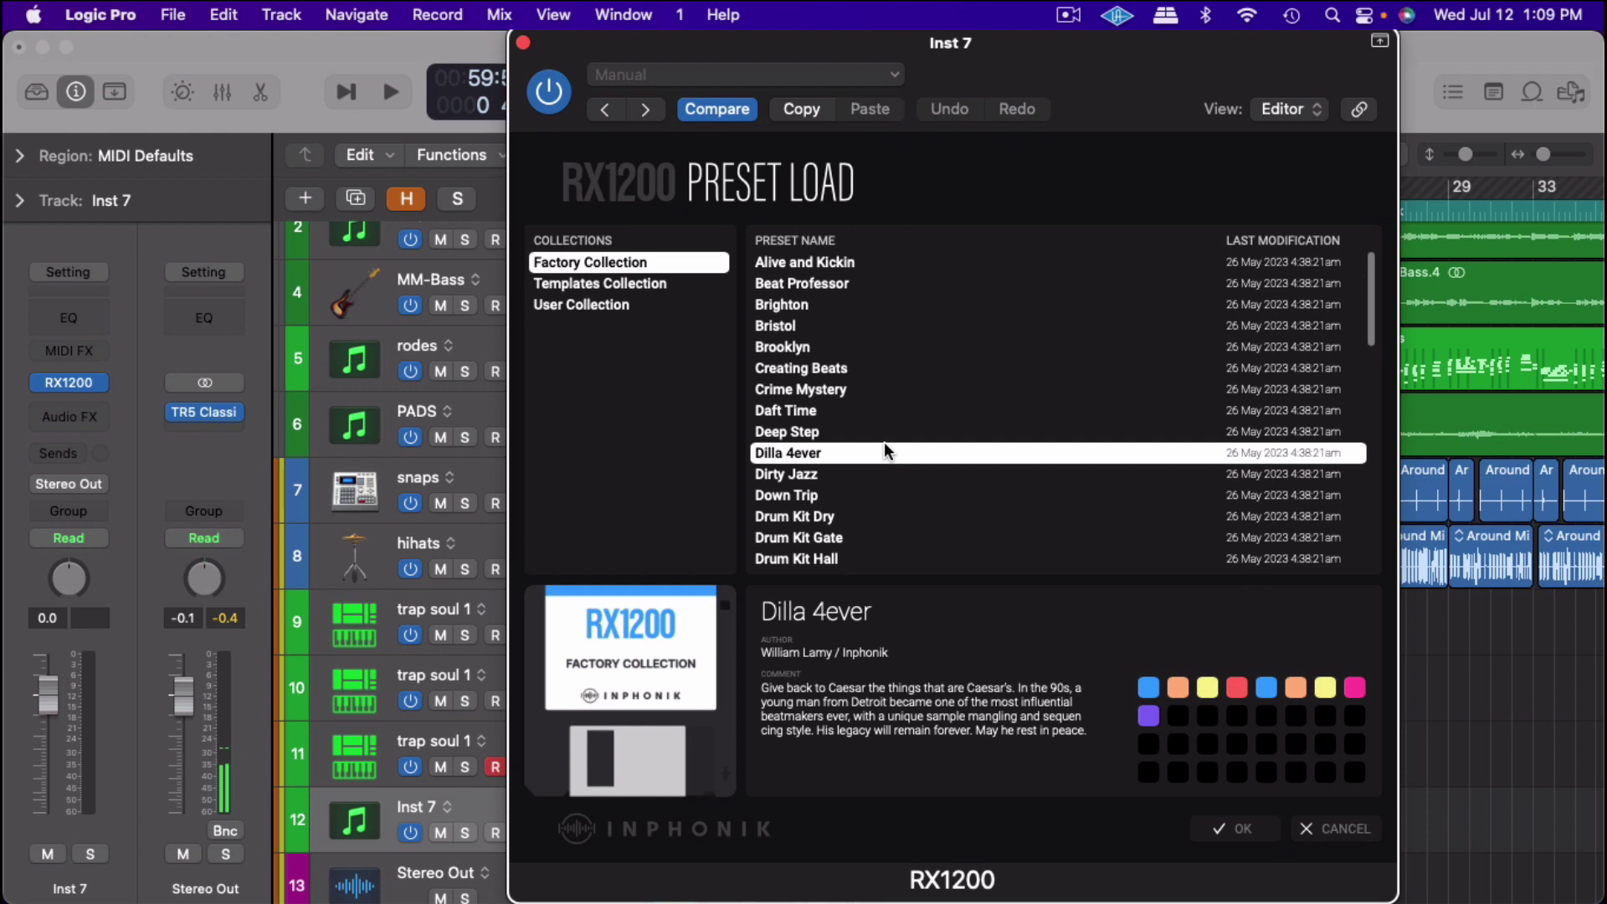
pyautogui.doubleClick(885, 442)
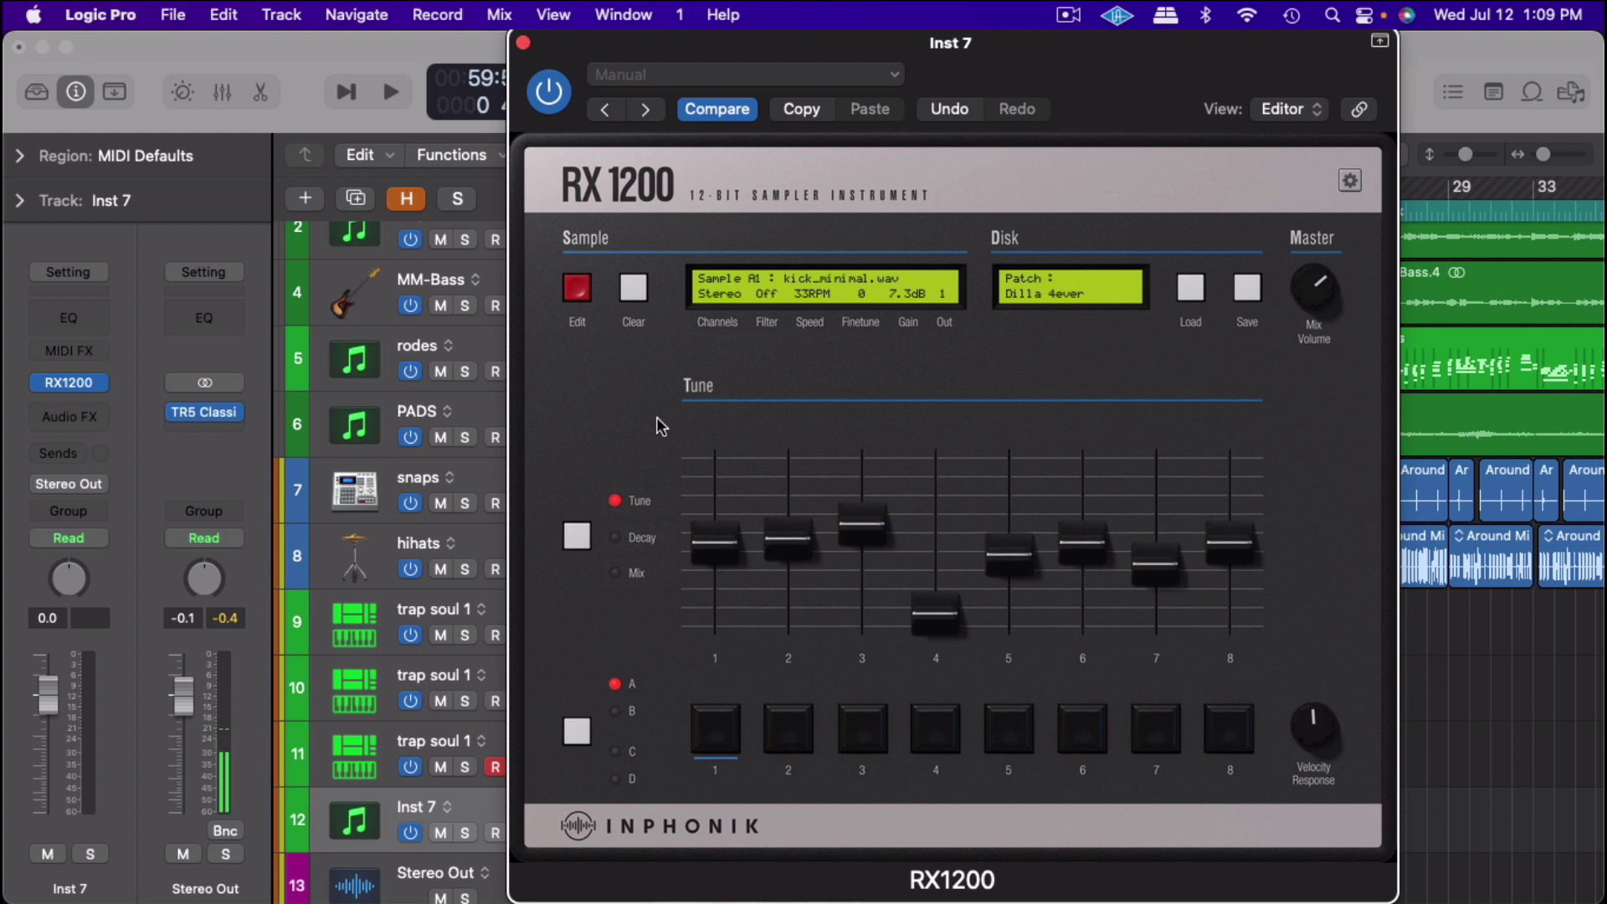
# Close the RX1200 window and briefly play the song
pyautogui.click(526, 43)
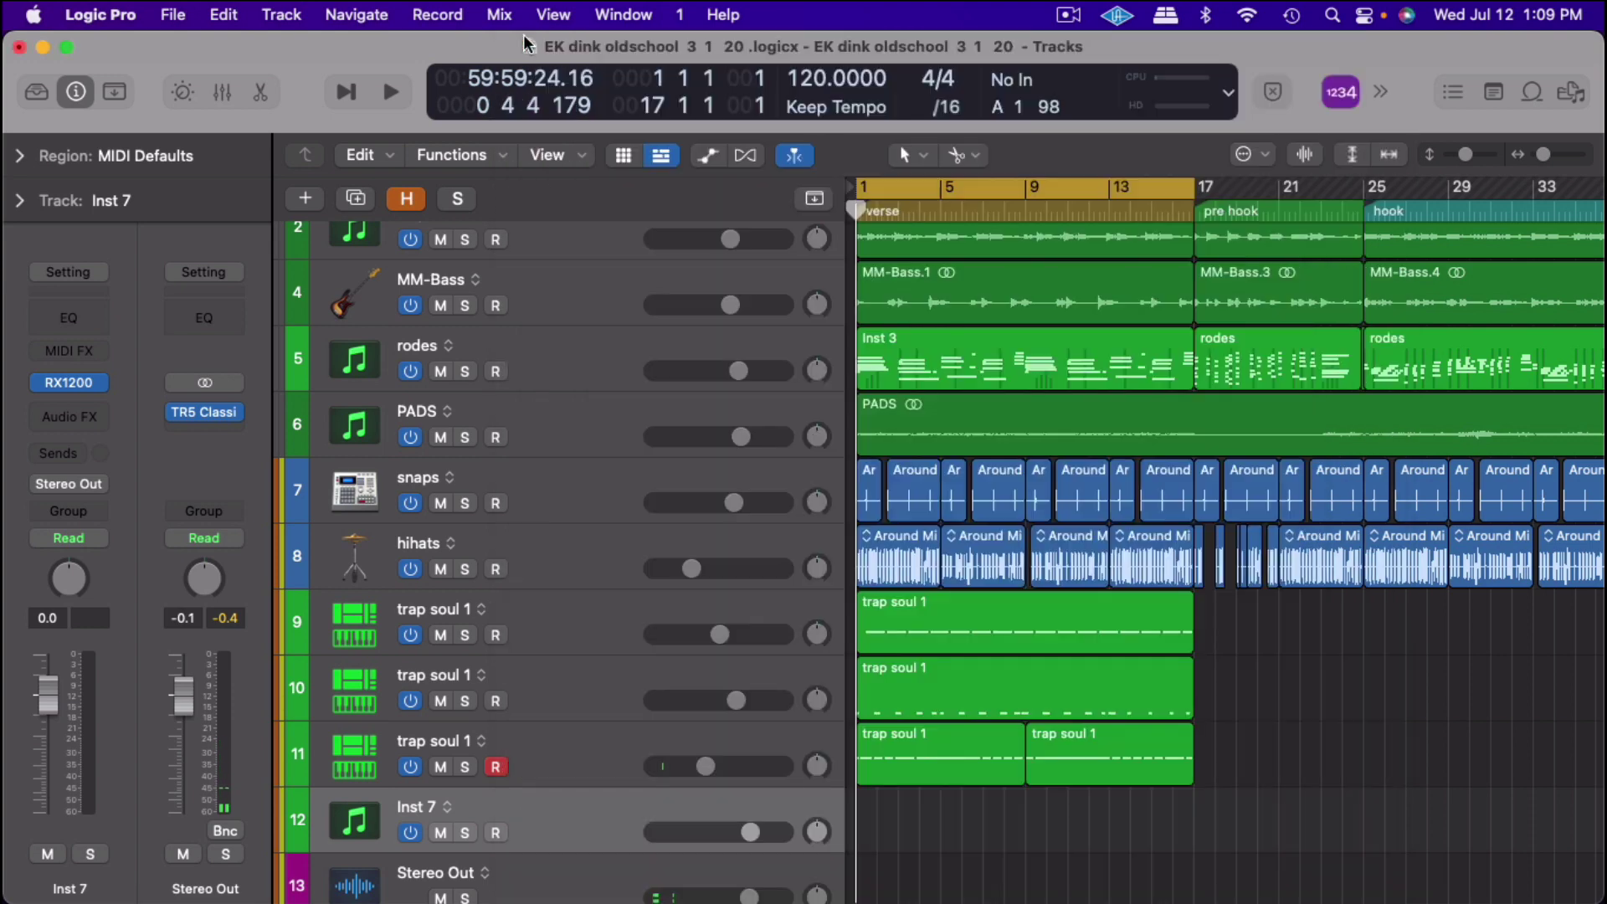
pyautogui.press('space')
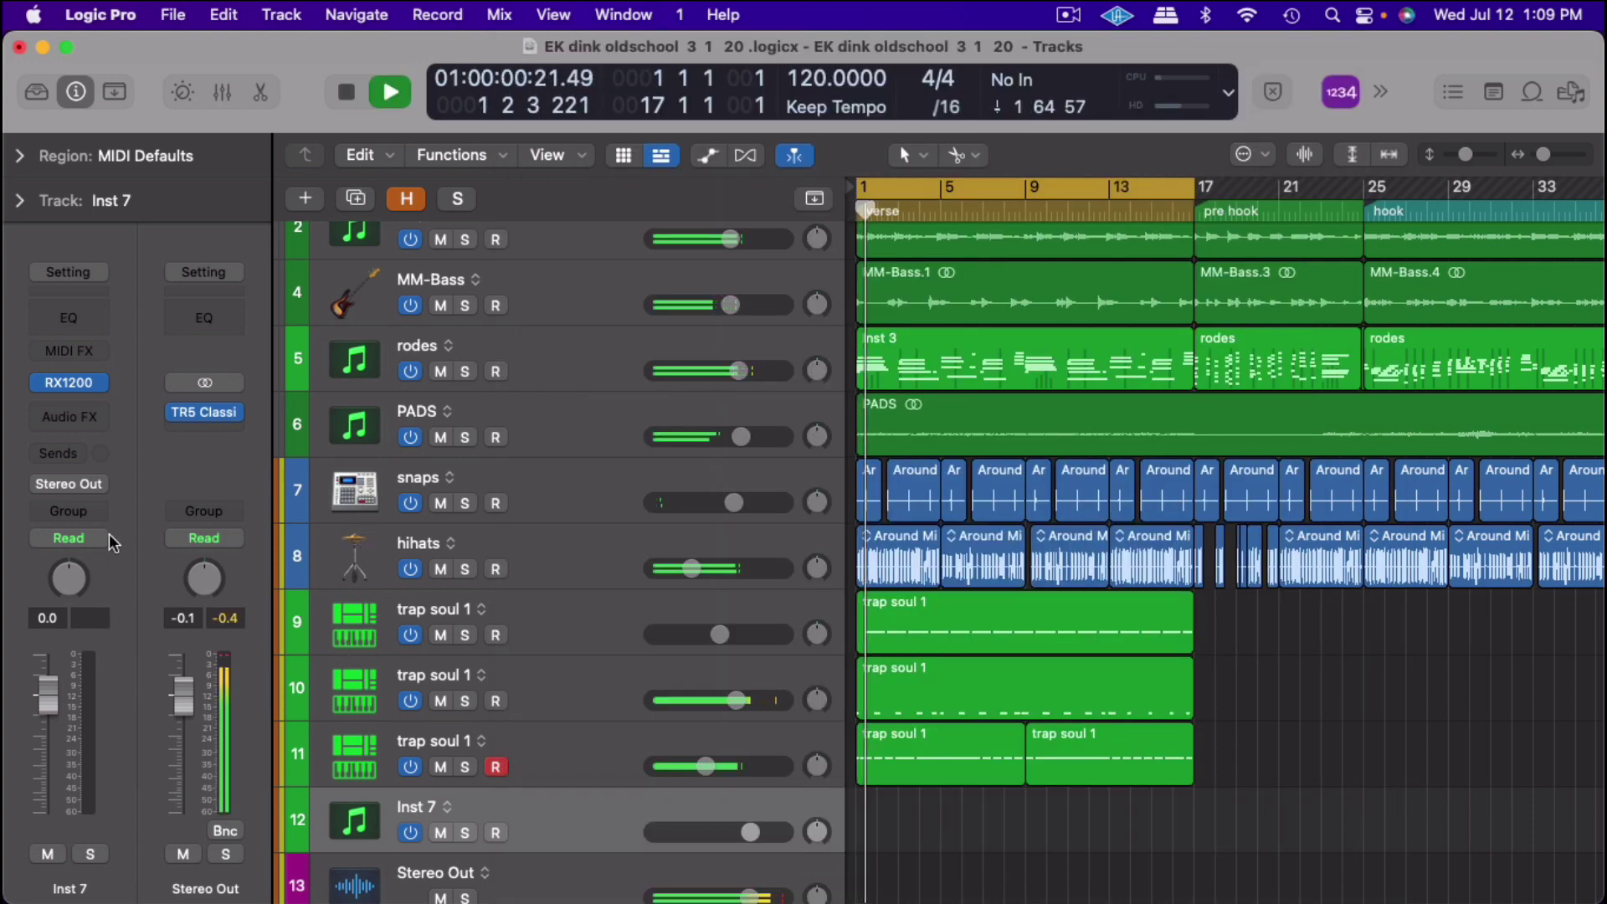
pyautogui.press('space')
# Select the snaps track, play briefly, and bring up its Audio FX plug-in list
pyautogui.click(568, 507)
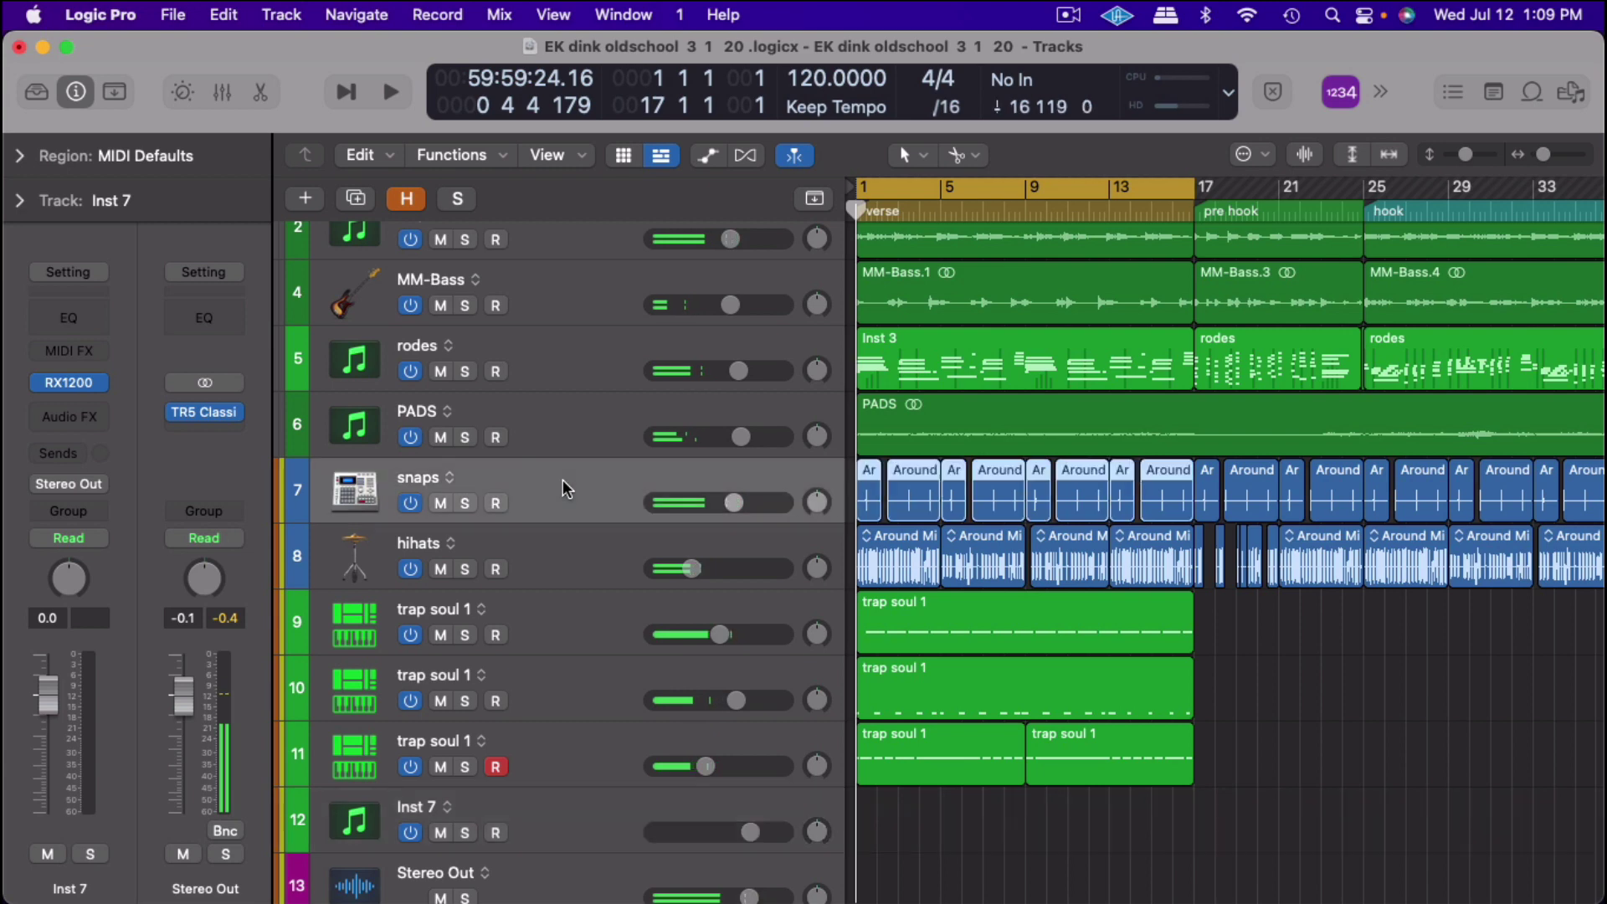
pyautogui.press('space')
pyautogui.press('space')
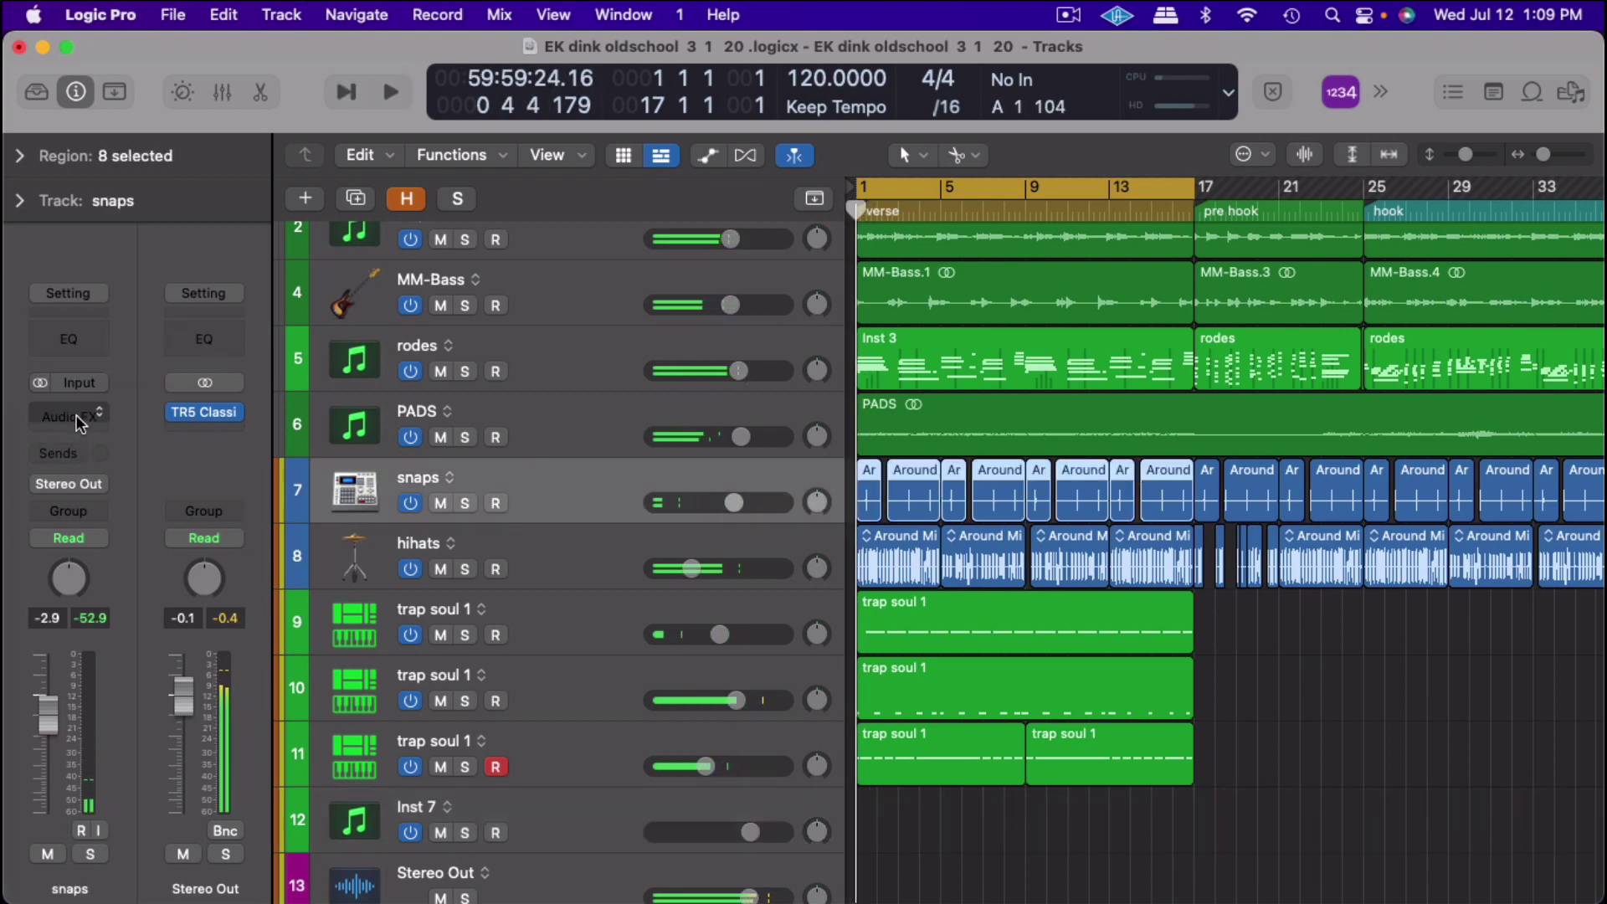
pyautogui.click(75, 417)
pyautogui.moveTo(64, 881)
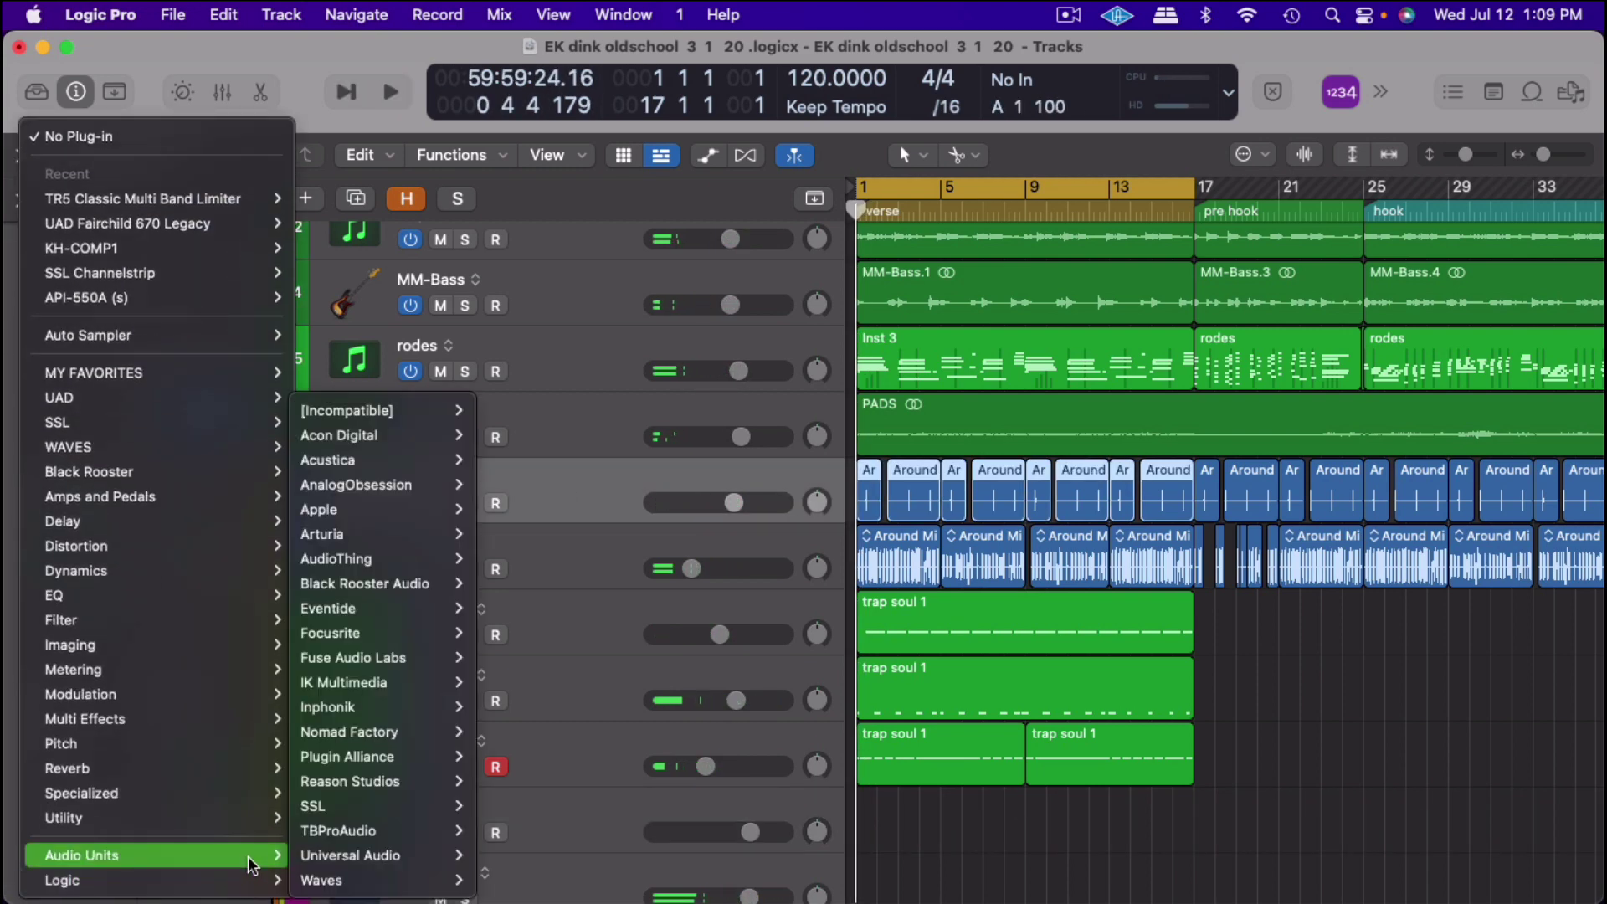
pyautogui.moveTo(82, 854)
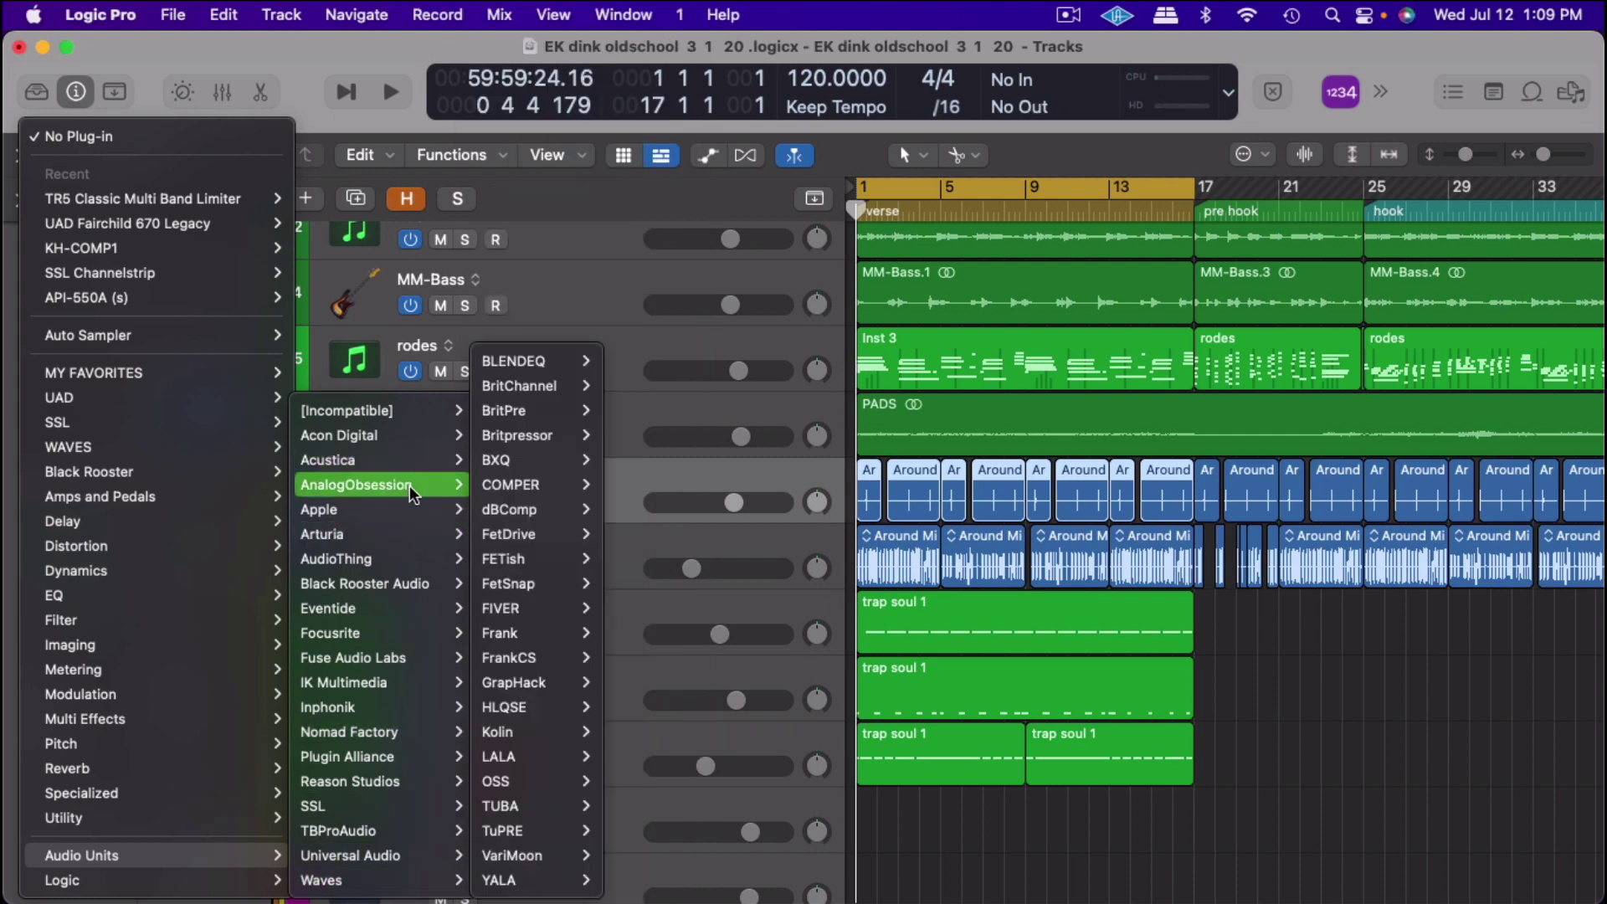
pyautogui.moveTo(356, 486)
pyautogui.moveTo(496, 460)
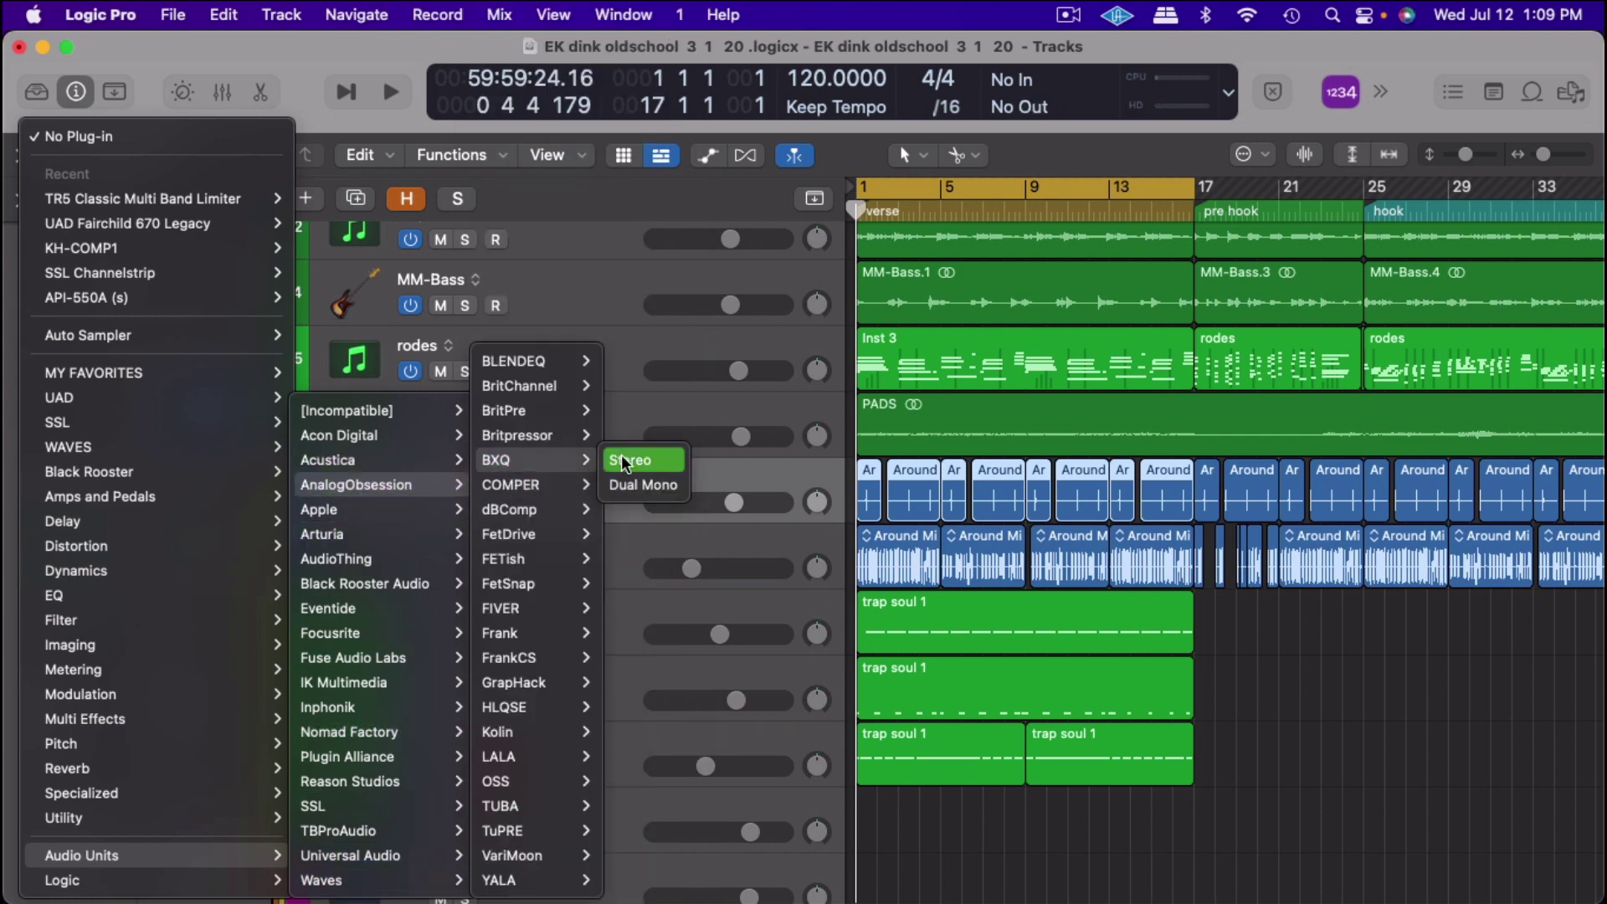
# Insert stereo BXQ on snaps and boost its high side band to +5 dB during playback
pyautogui.click(624, 464)
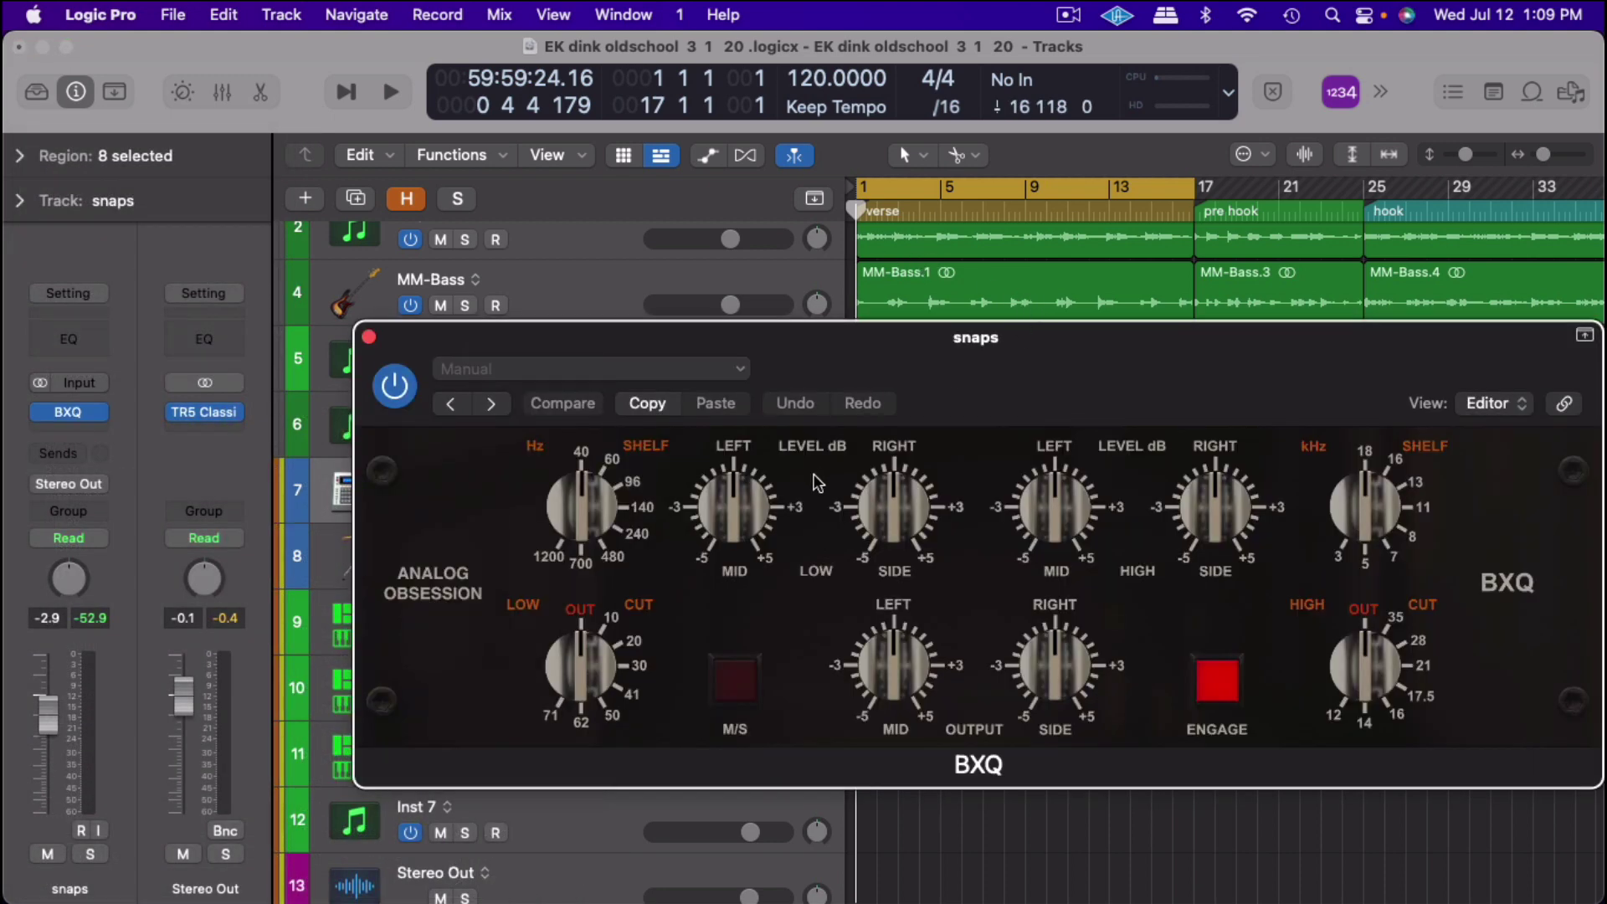
pyautogui.moveTo(1099, 376); pyautogui.dragTo(836, 335)
pyautogui.press('space')
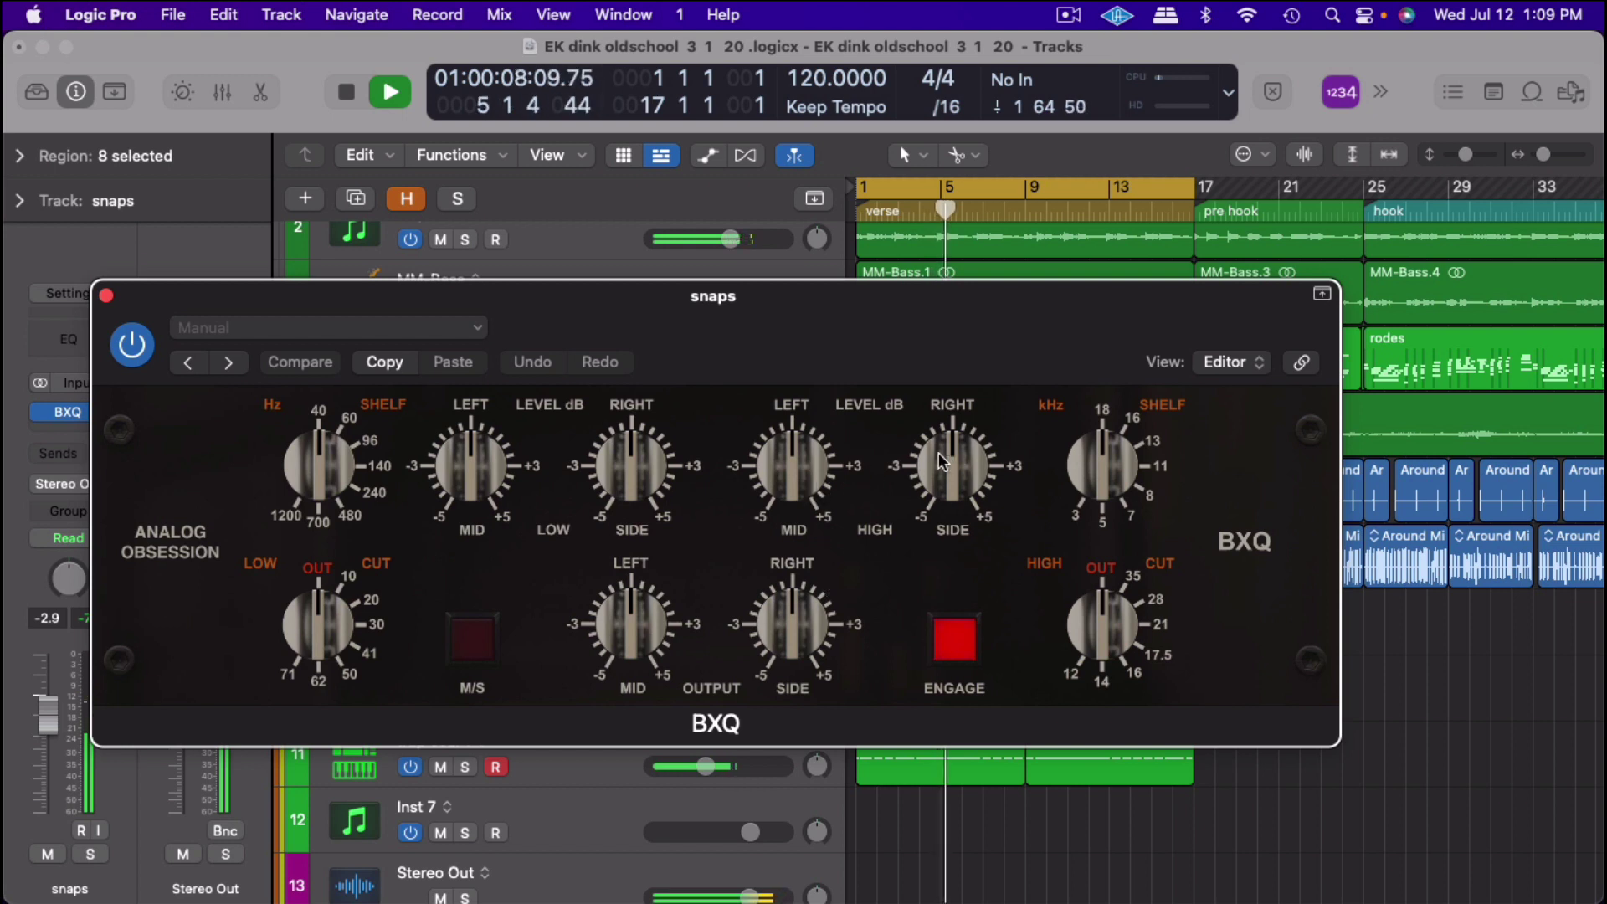
pyautogui.moveTo(943, 462); pyautogui.dragTo(942, 441)
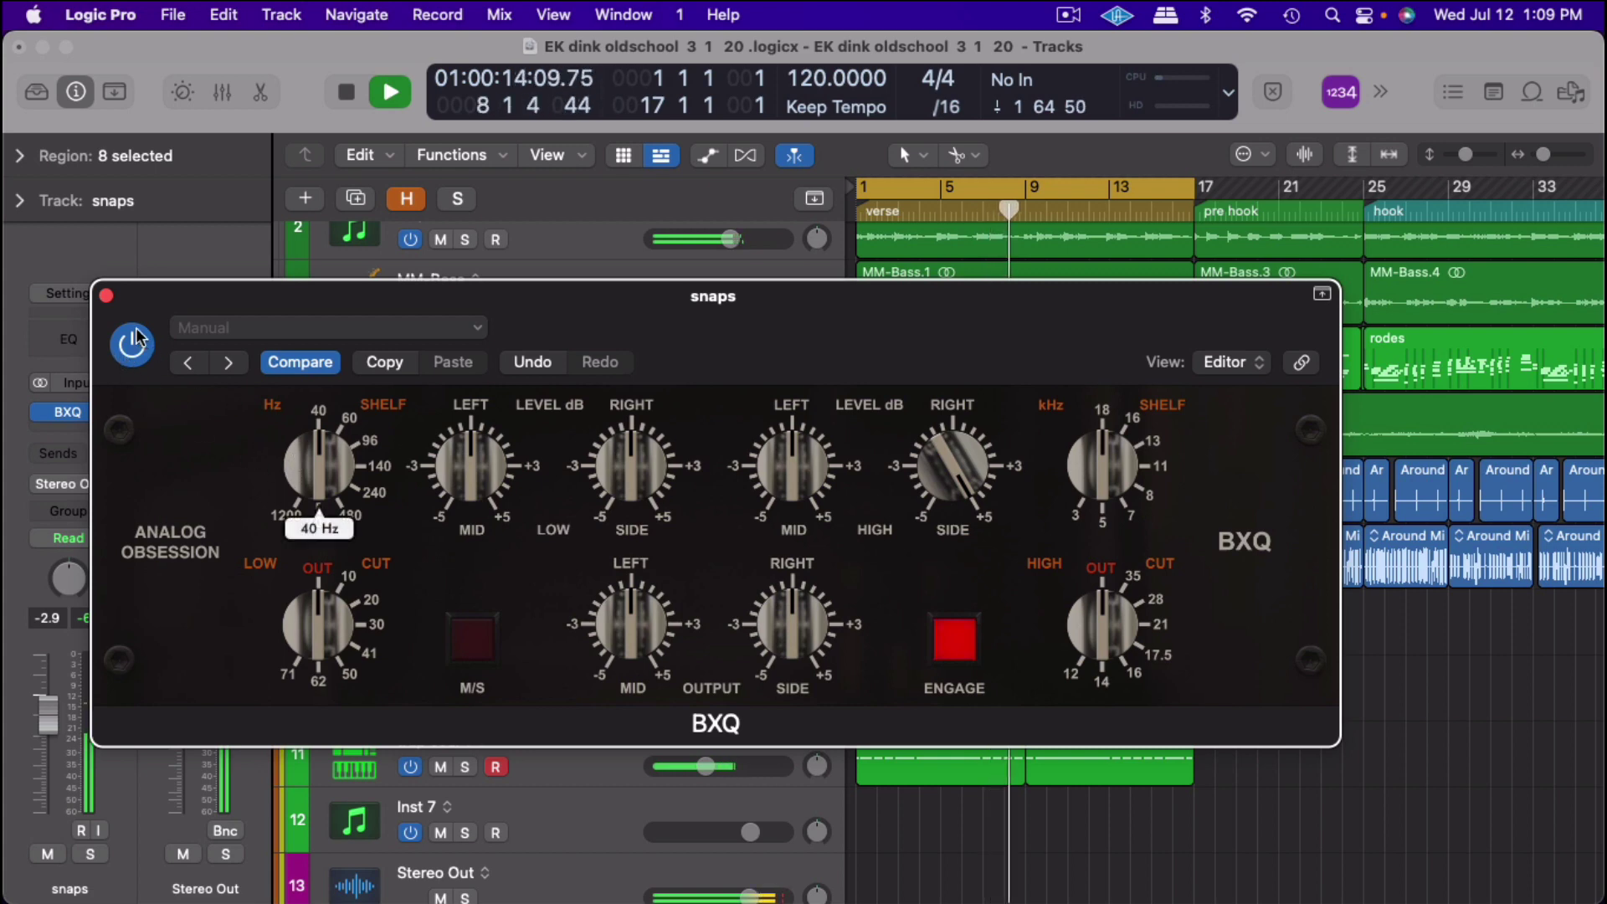
pyautogui.press('space')
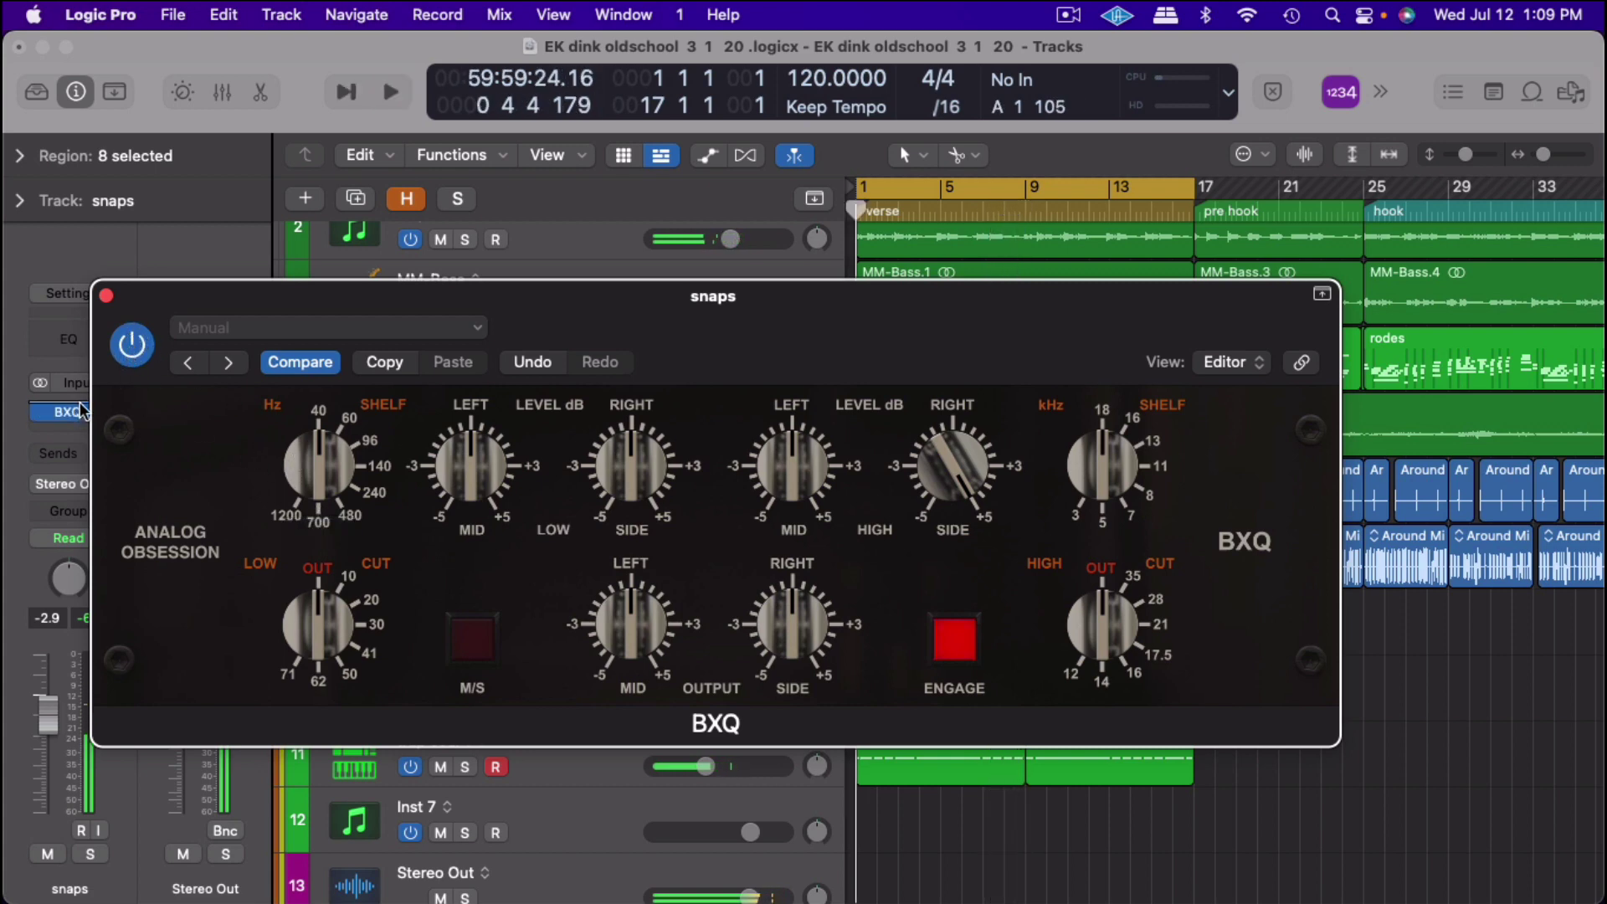
pyautogui.click(80, 411)
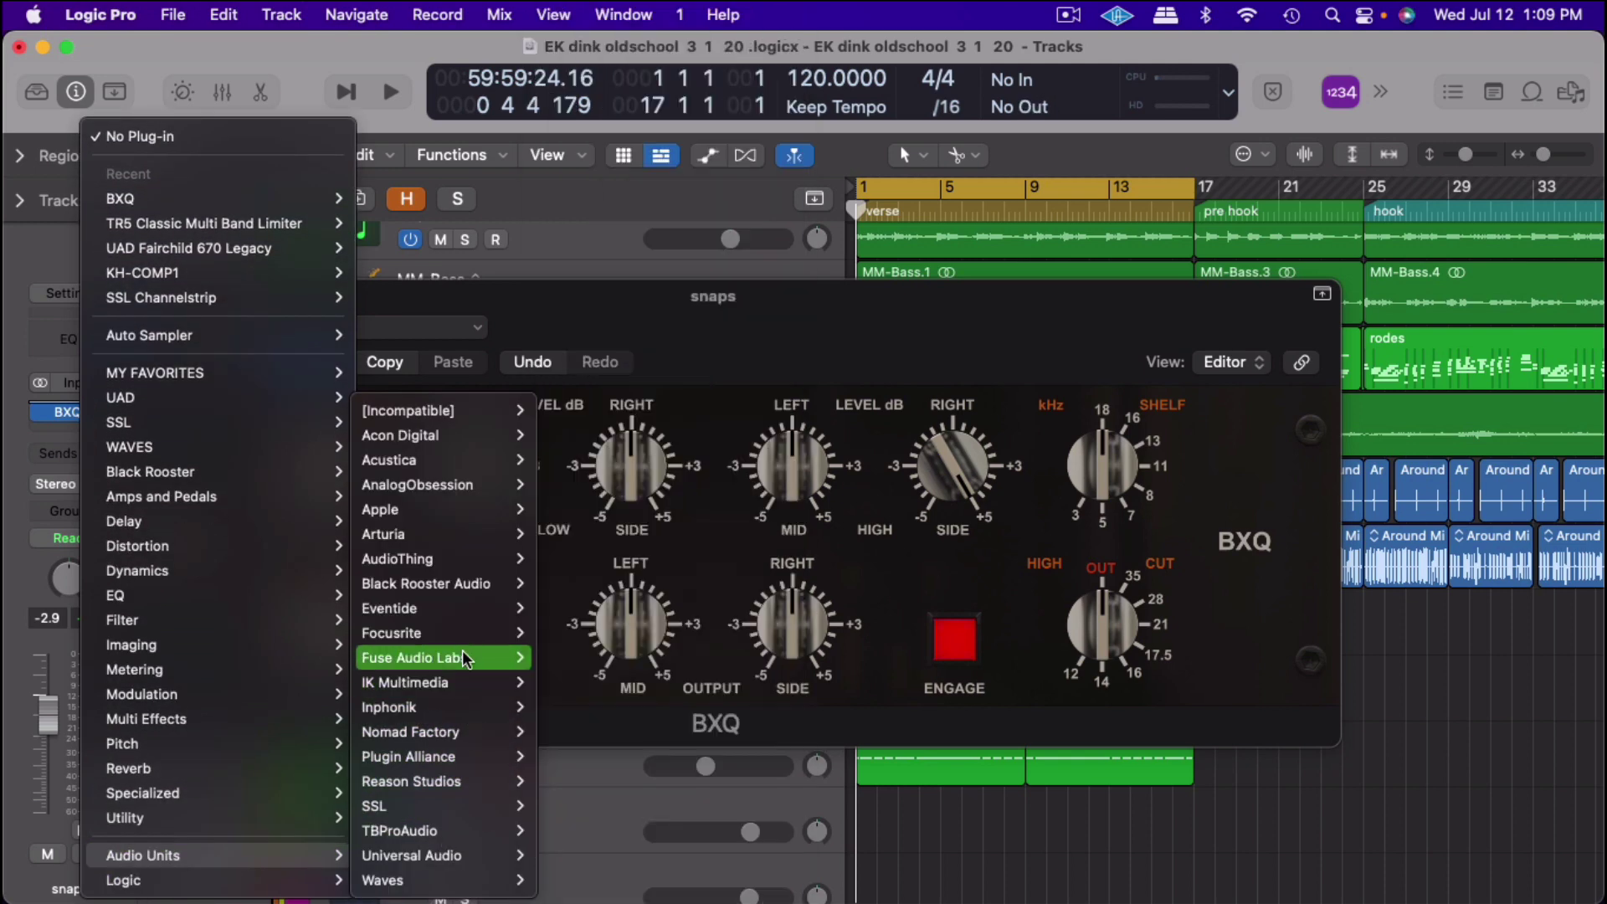
pyautogui.moveTo(414, 658)
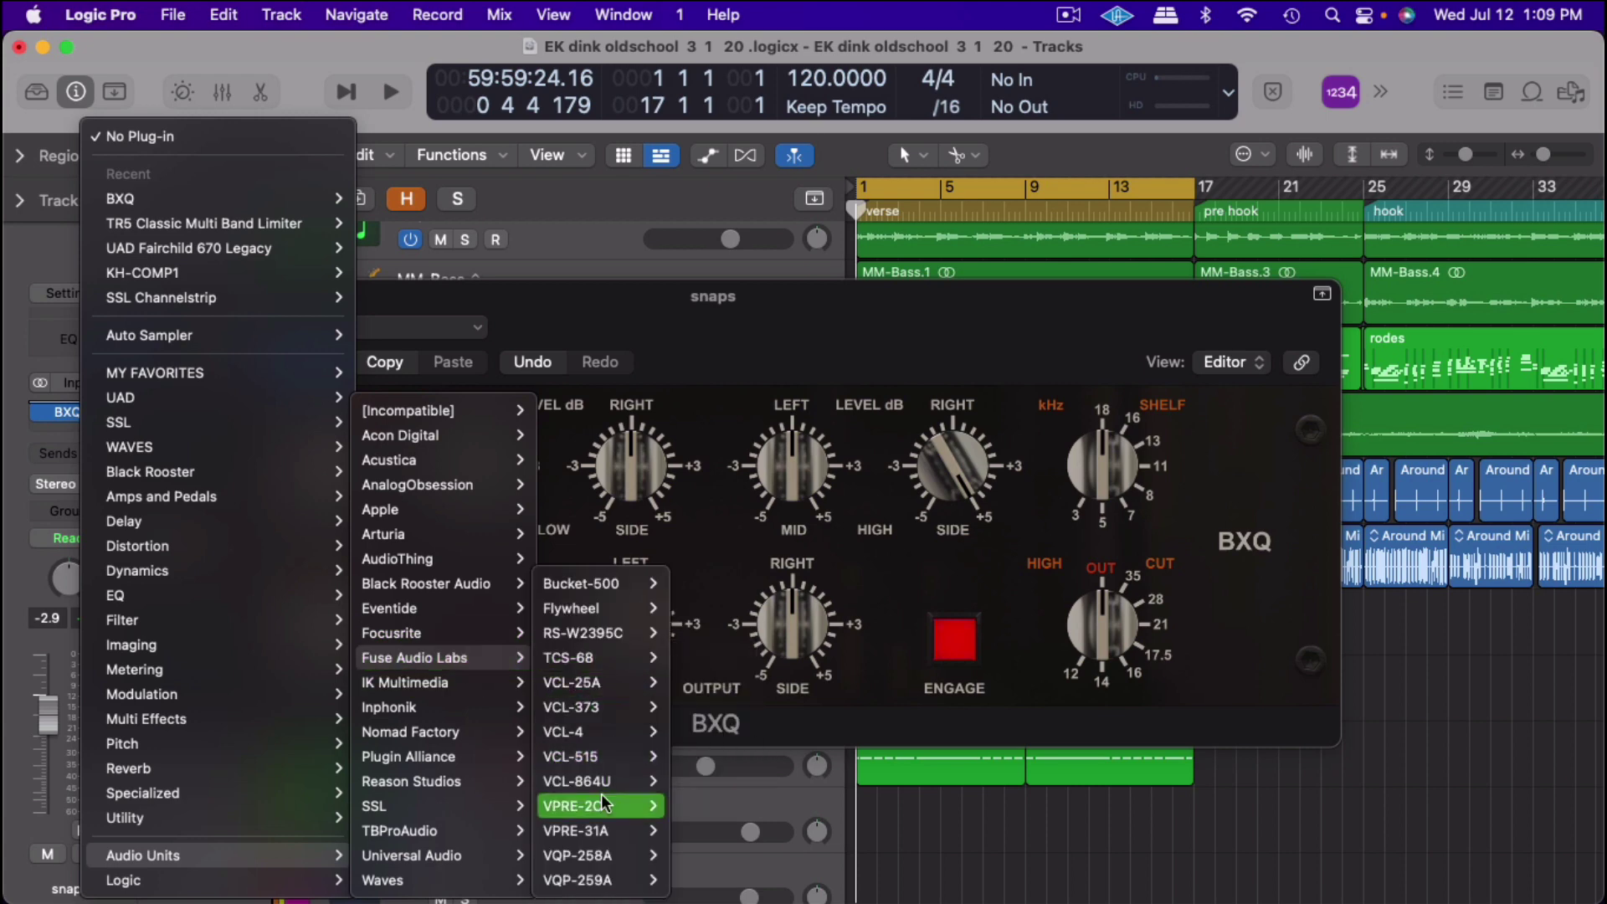
pyautogui.moveTo(577, 831)
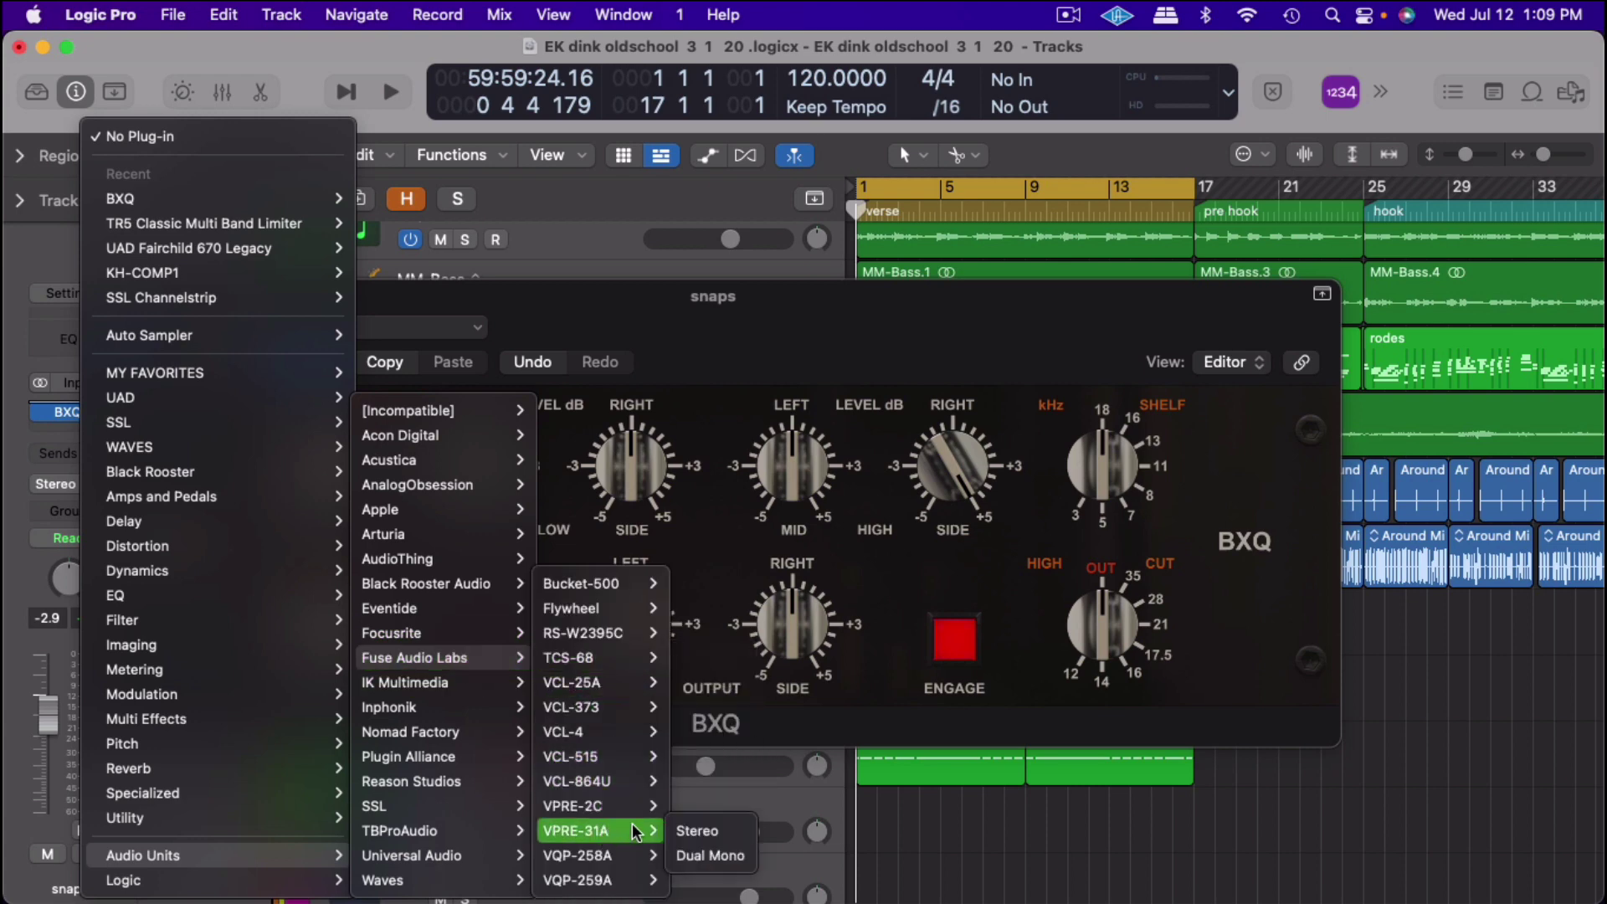
# Load Fuse Audio Labs VPRE-2C on snaps, reposition its window, and call up the plug-in list again
pyautogui.click(699, 806)
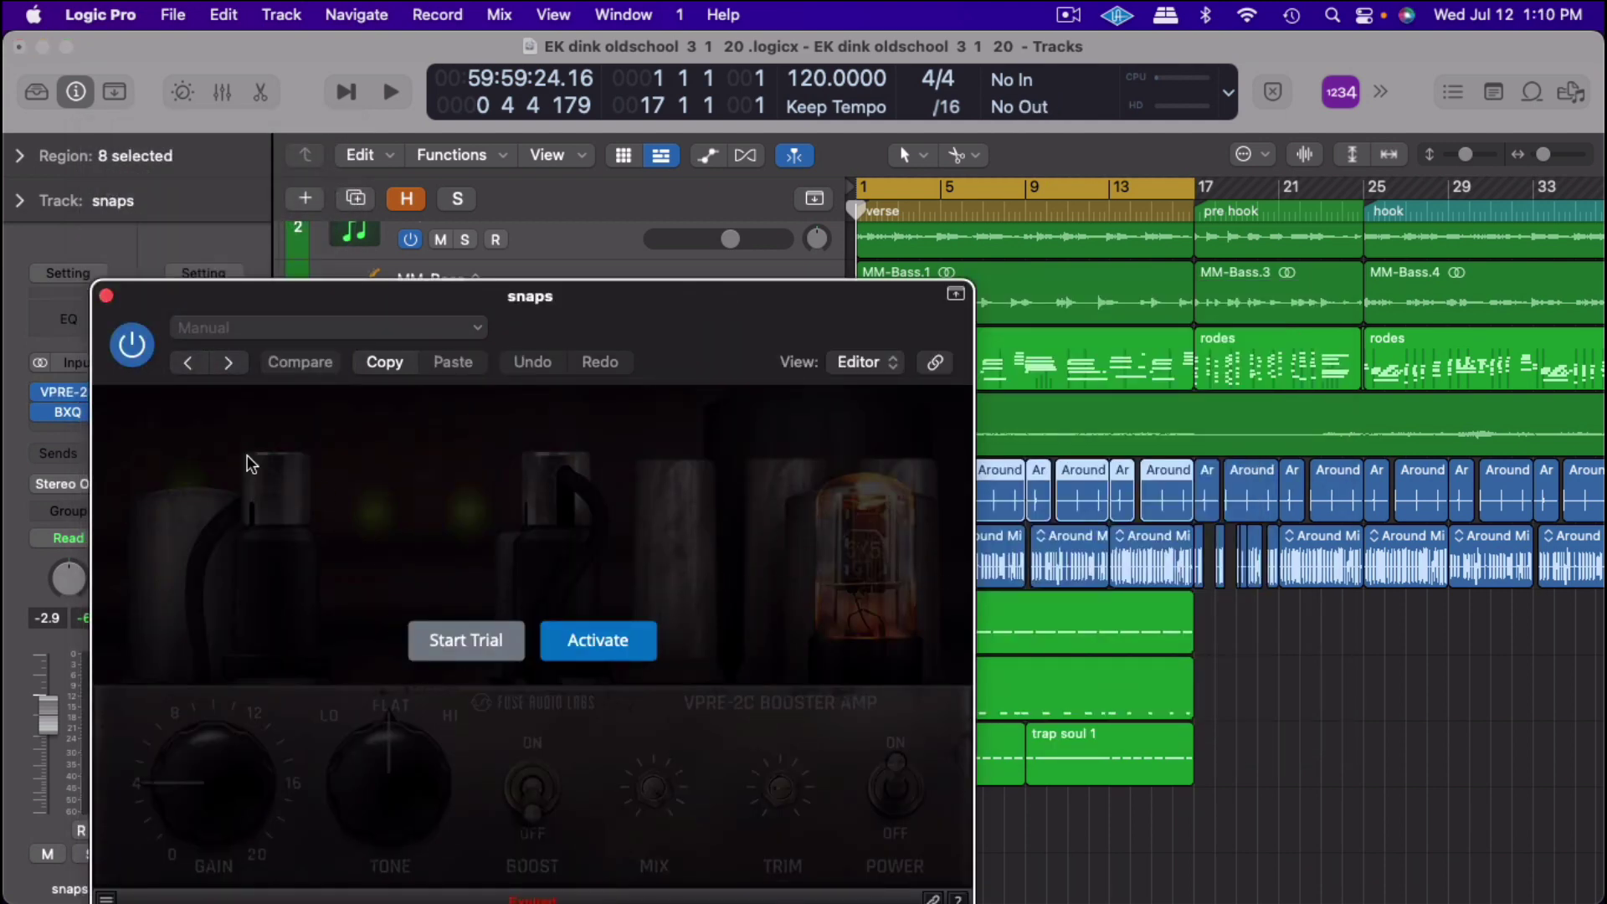
pyautogui.moveTo(144, 305); pyautogui.dragTo(533, 141)
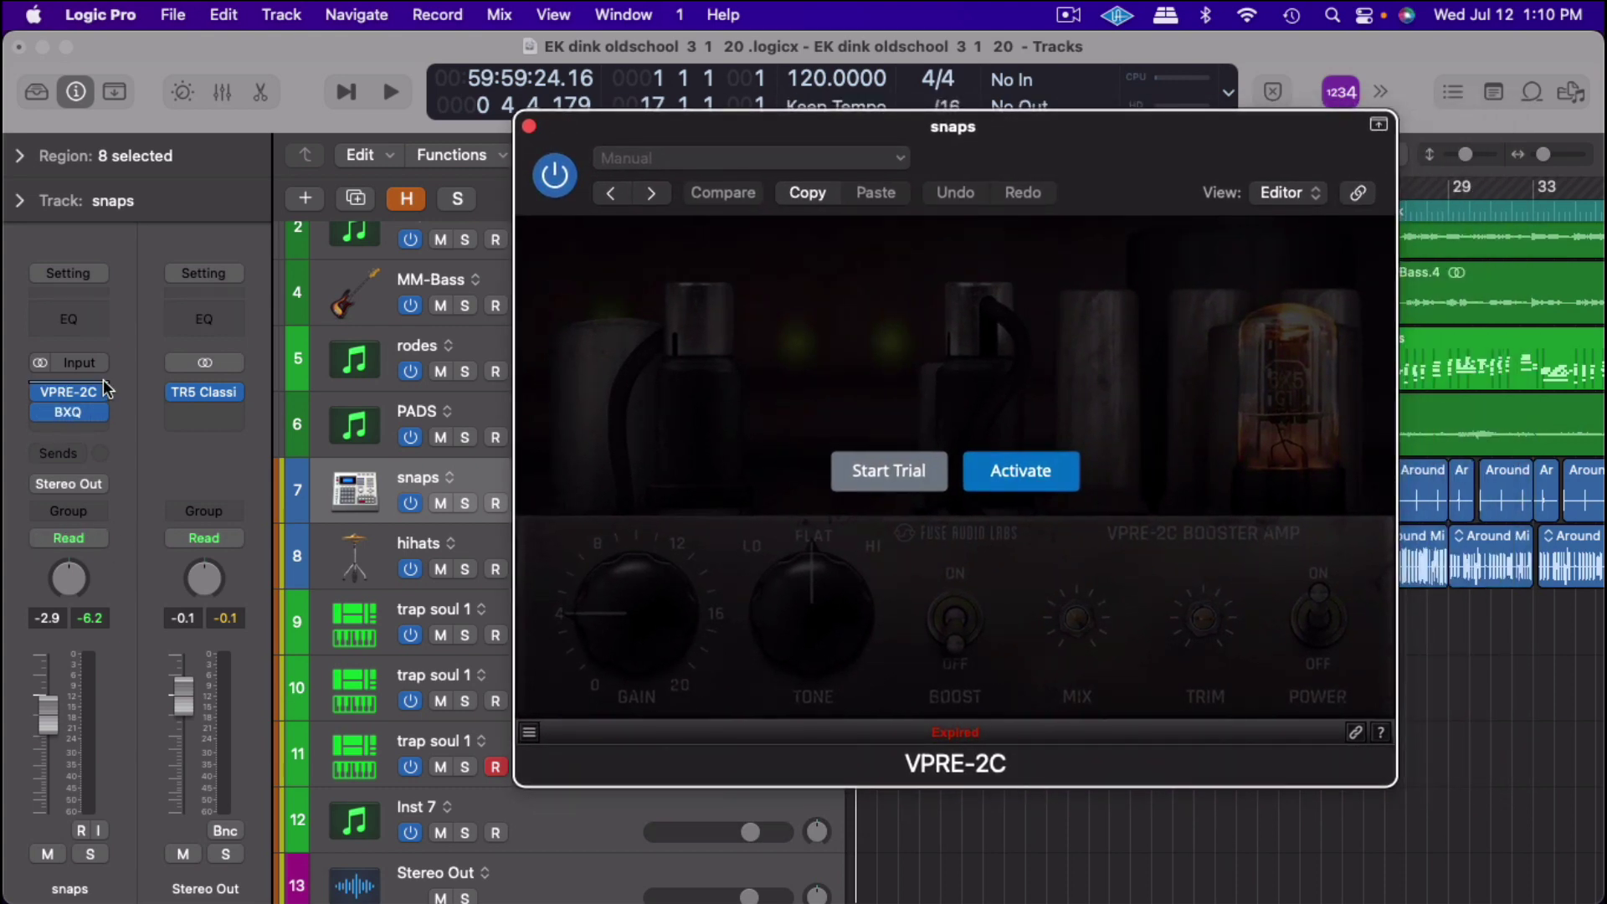
pyautogui.moveTo(68, 412)
pyautogui.click(99, 396)
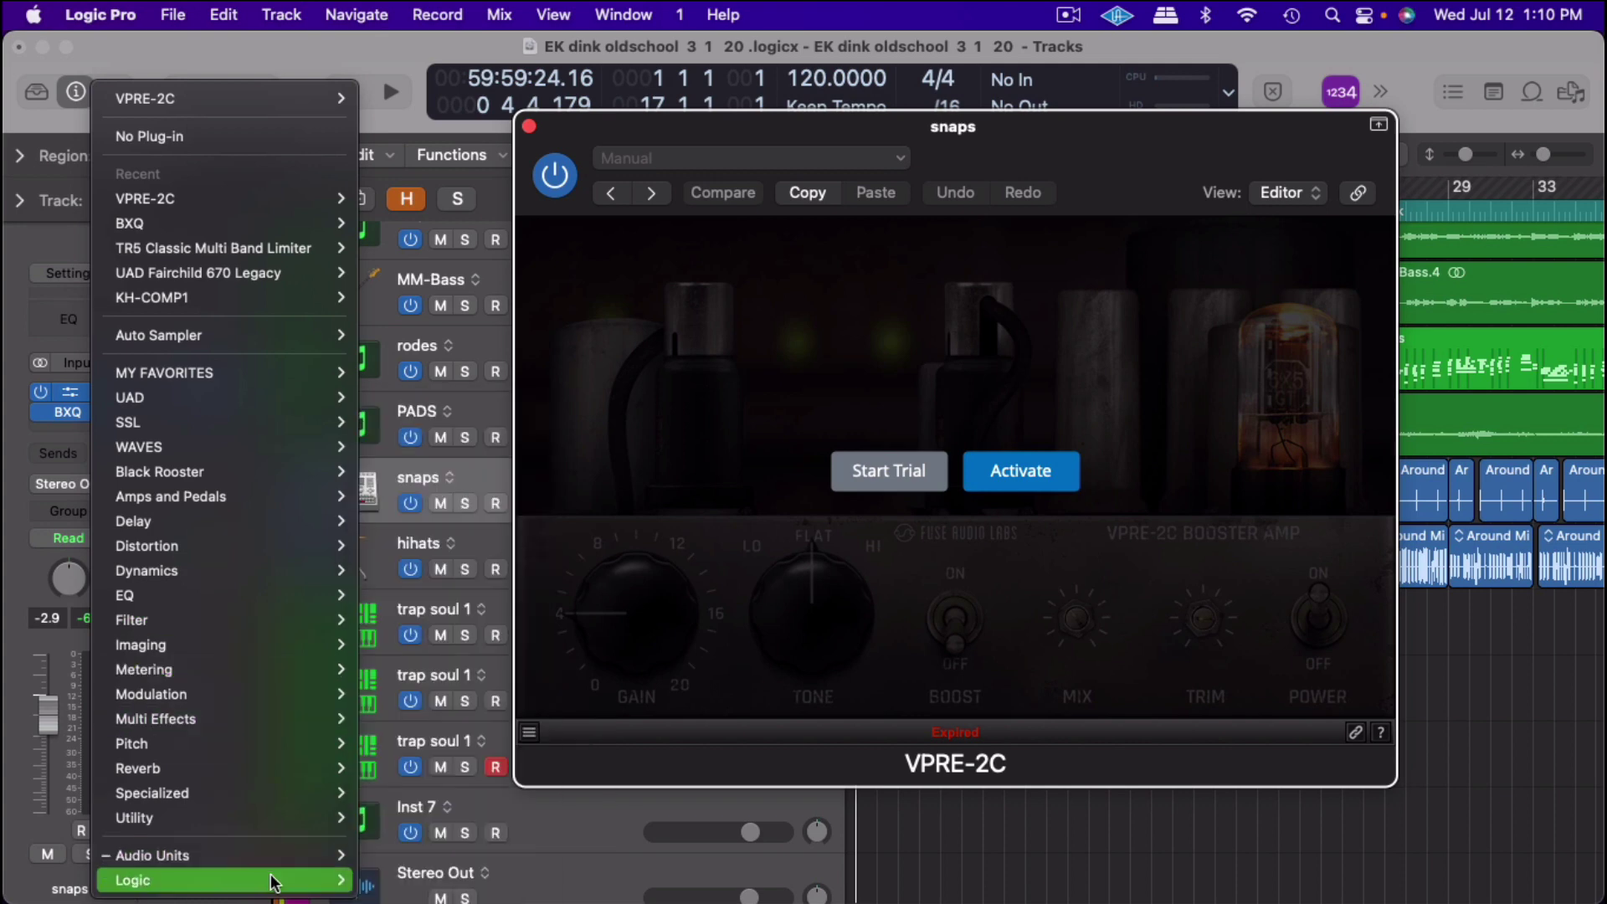
pyautogui.moveTo(151, 856)
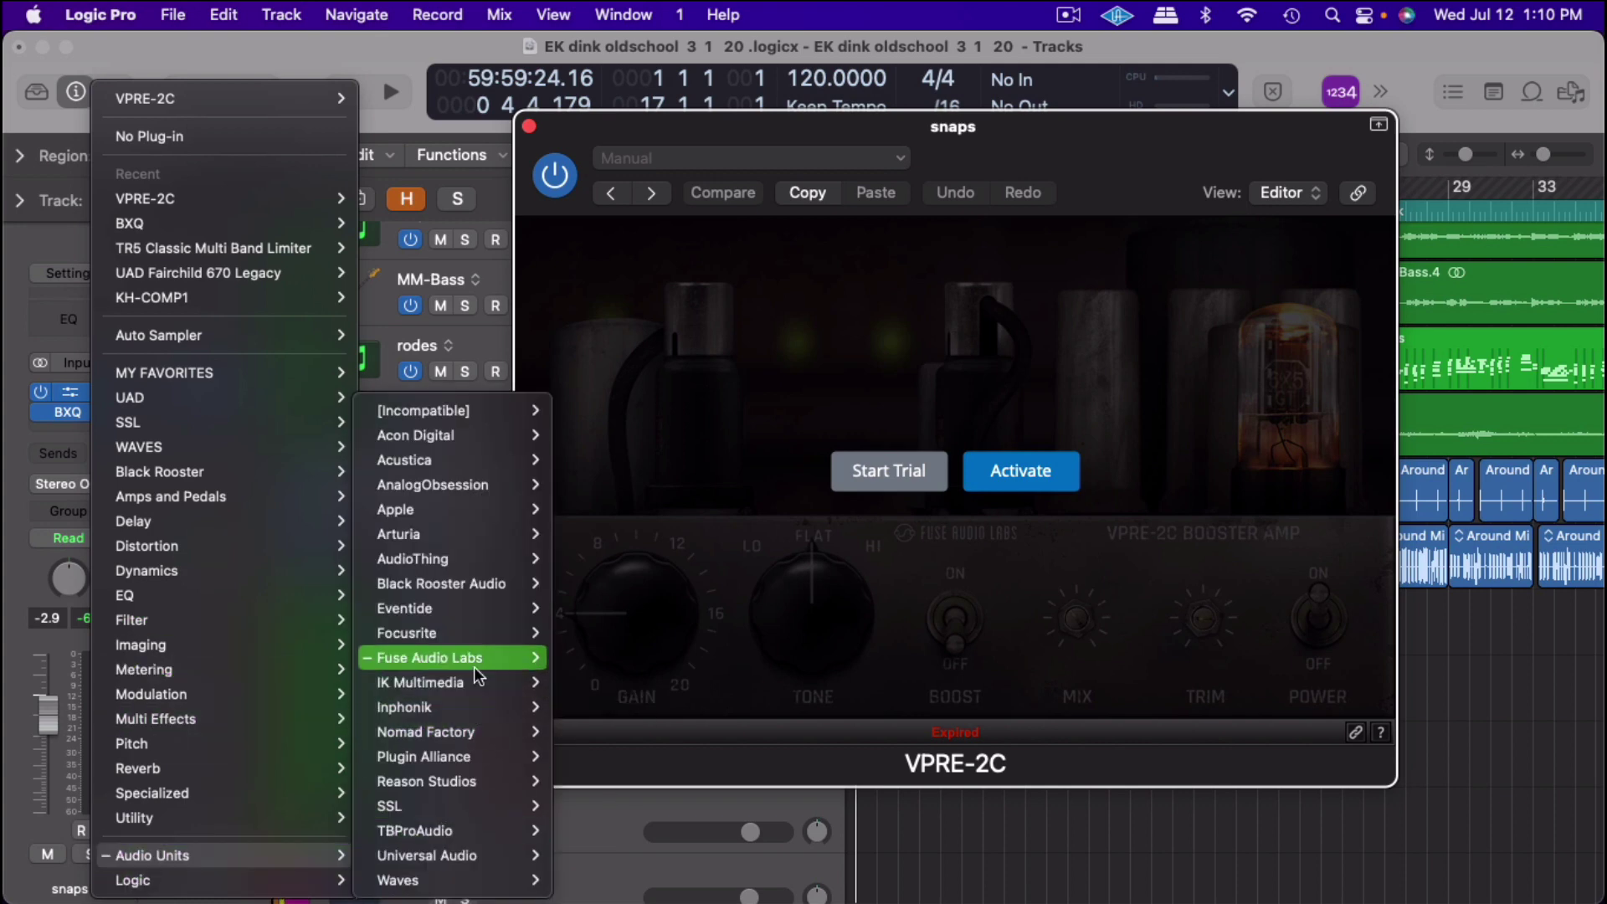
pyautogui.moveTo(615, 707)
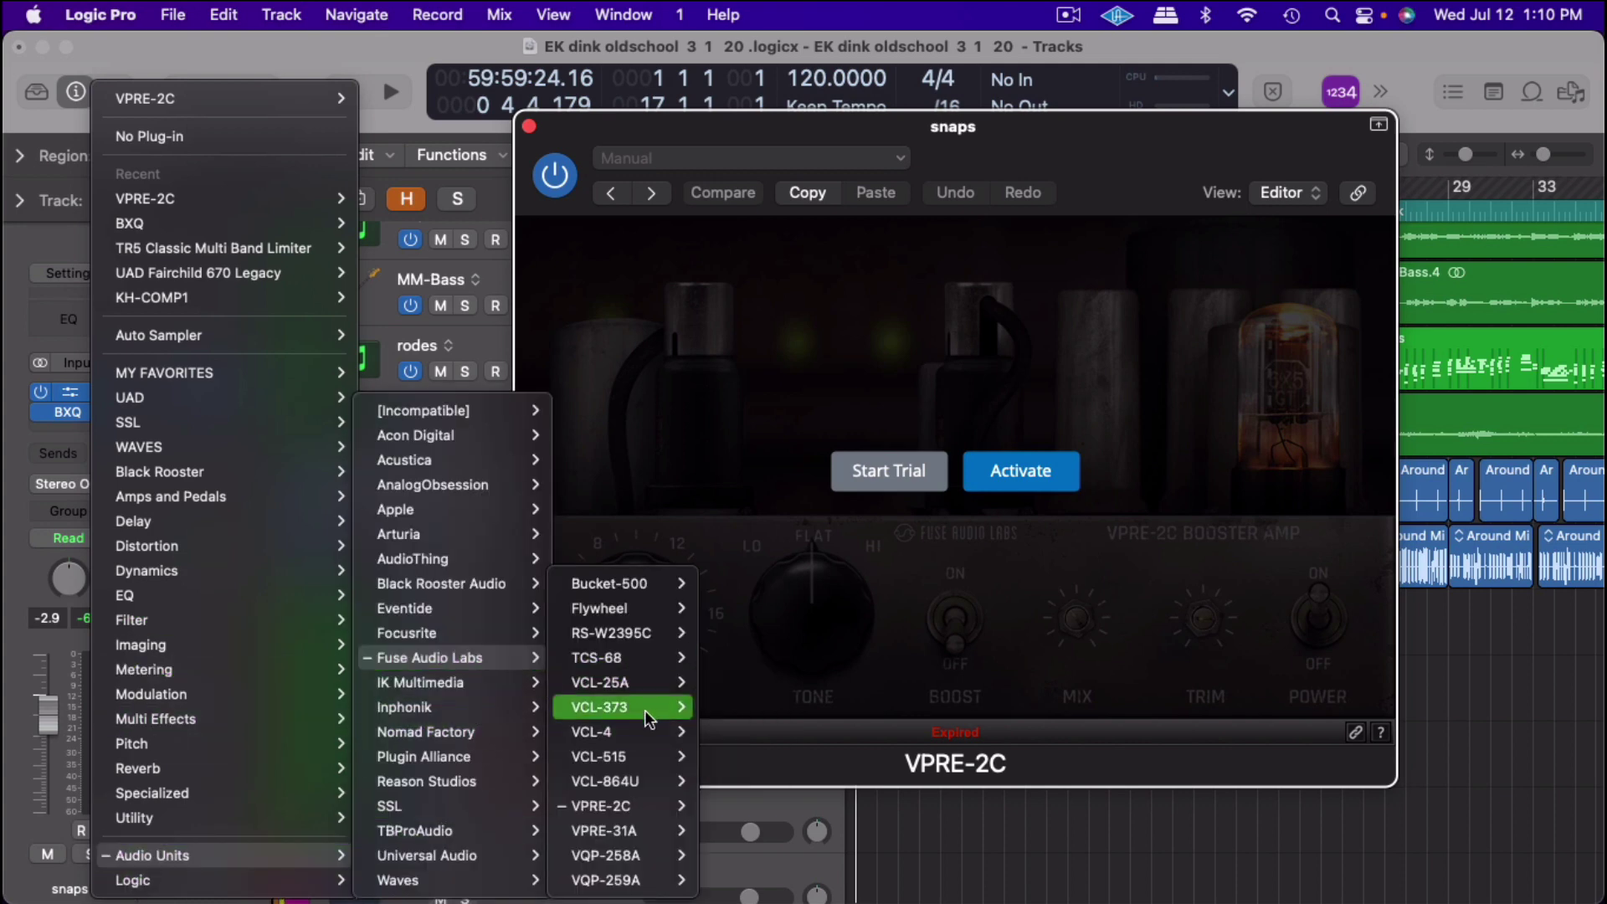
# Load stereo VCL-25A on snaps and ride its input to about 18, then 14, during playback
pyautogui.click(728, 679)
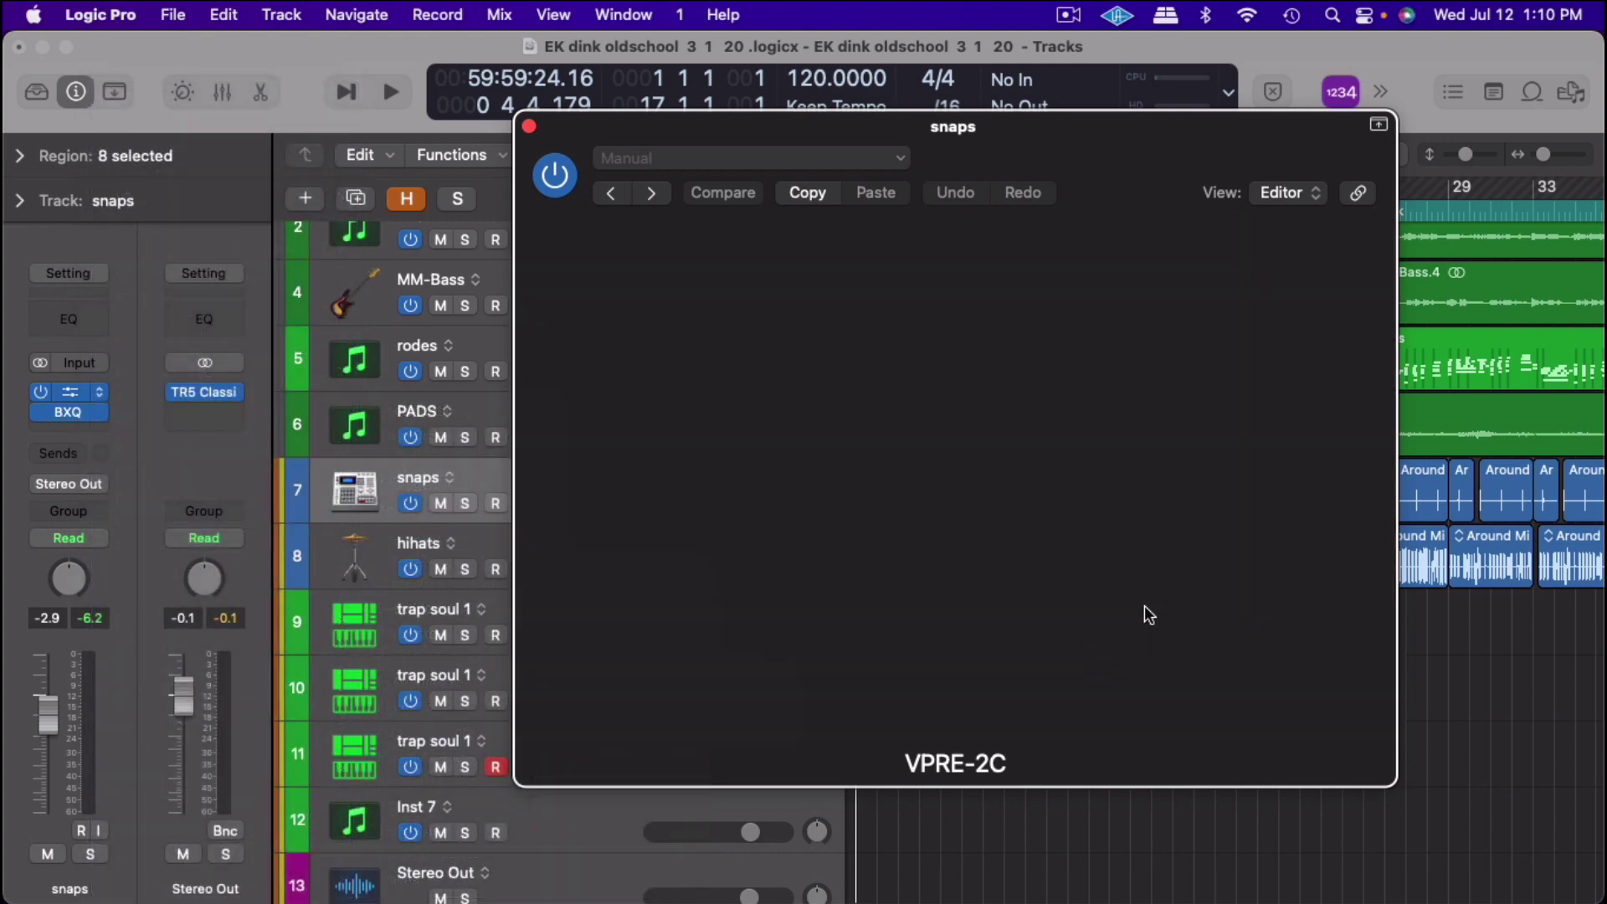
pyautogui.press('space')
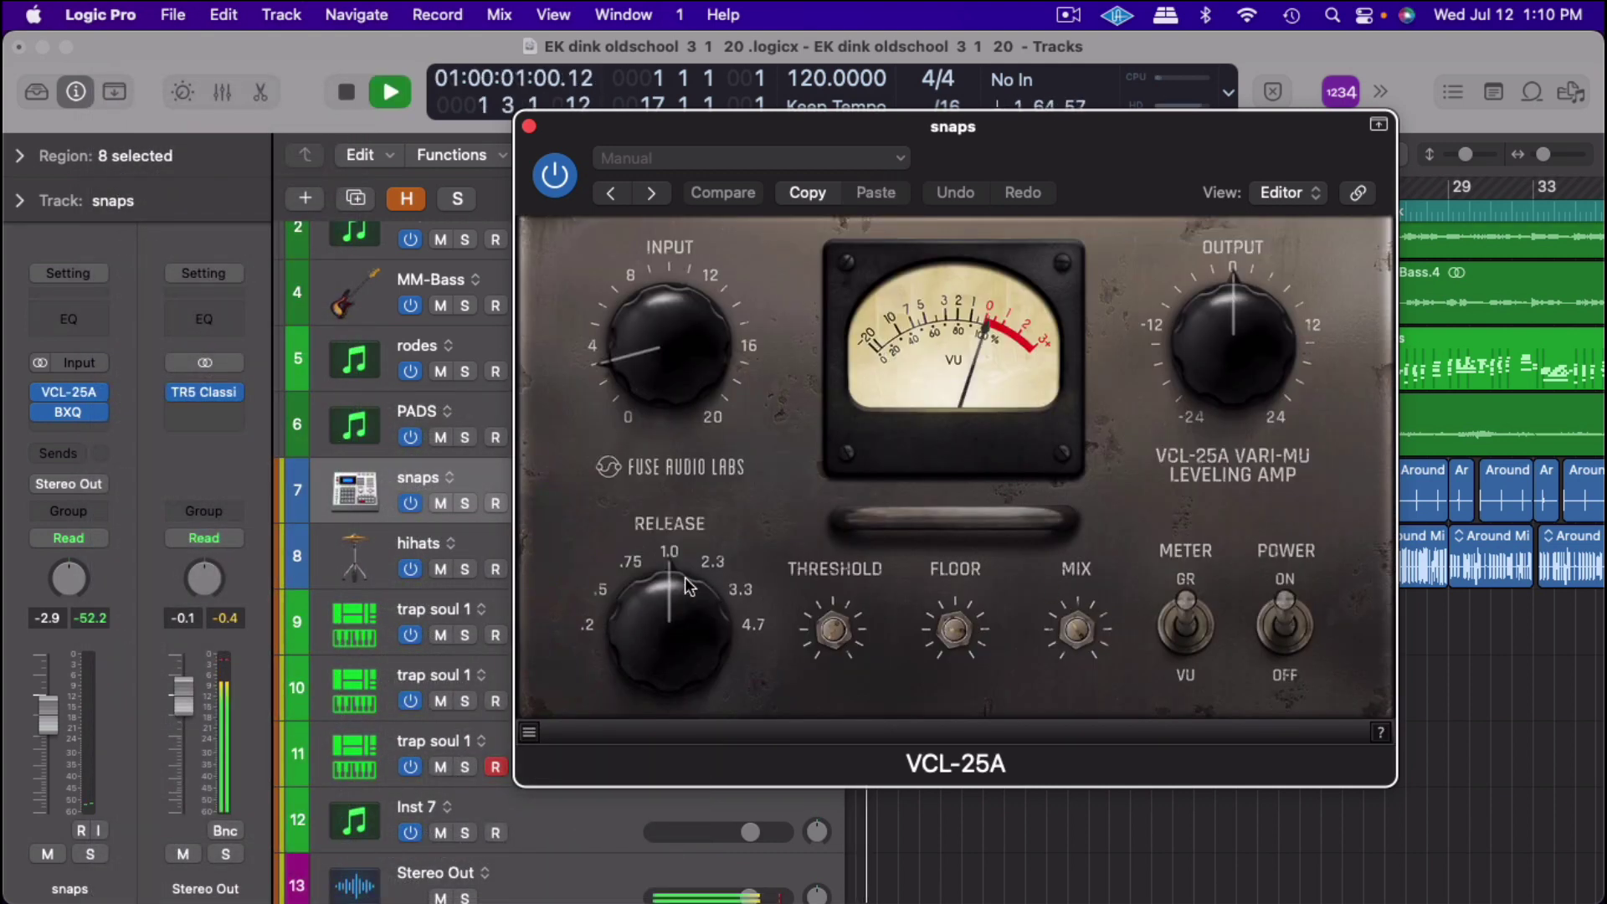
pyautogui.moveTo(672, 351); pyautogui.dragTo(722, 219)
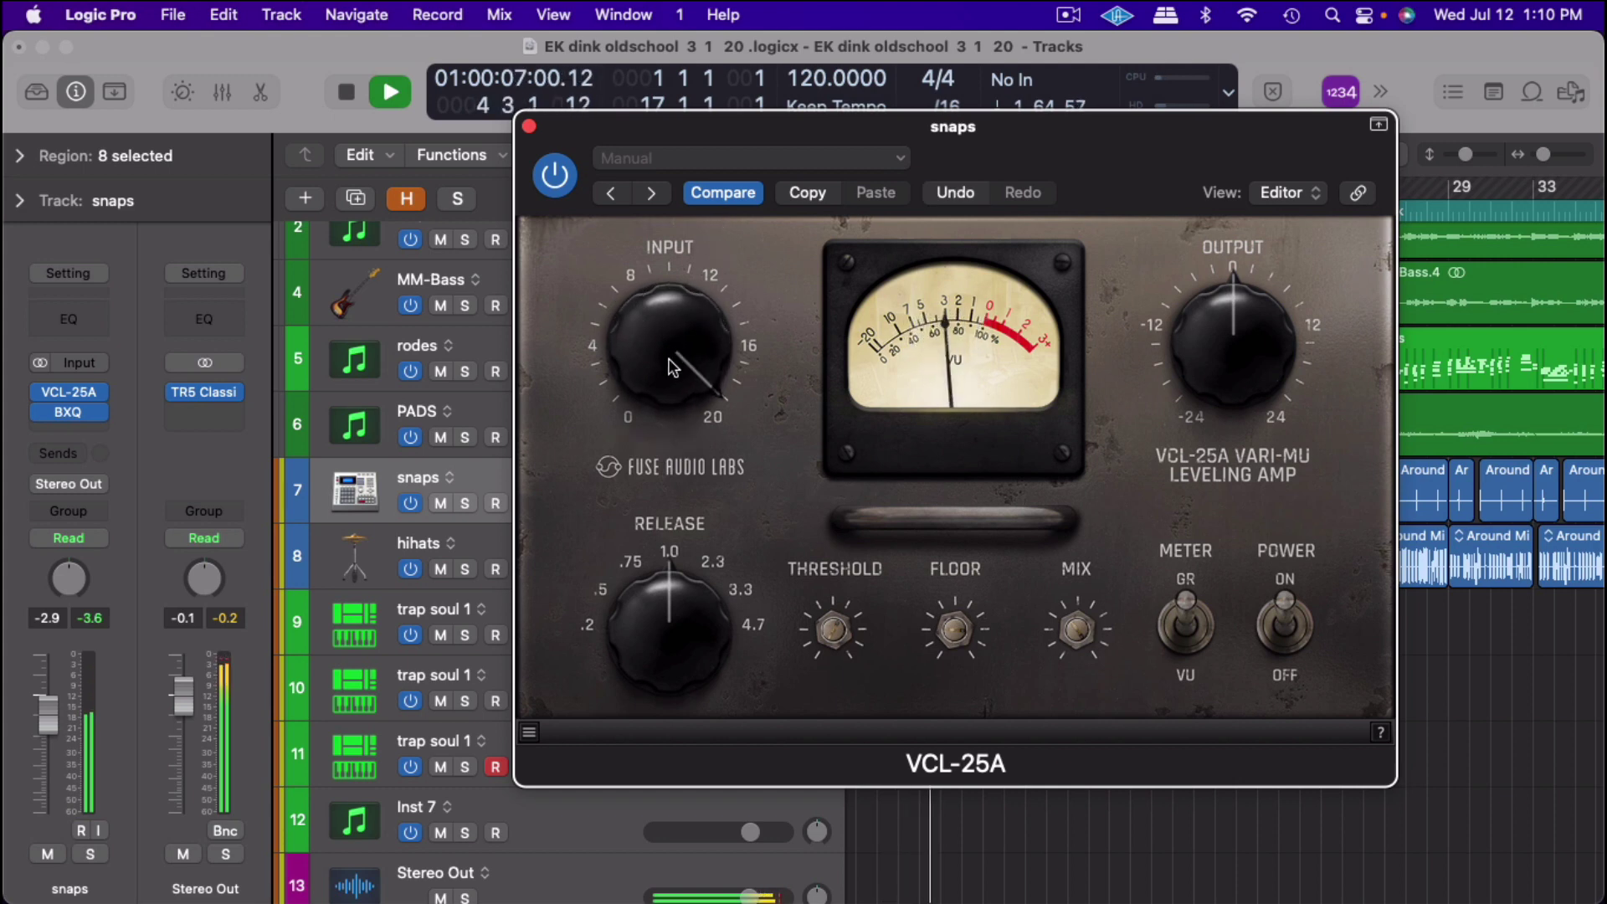
pyautogui.moveTo(669, 366); pyautogui.dragTo(681, 407)
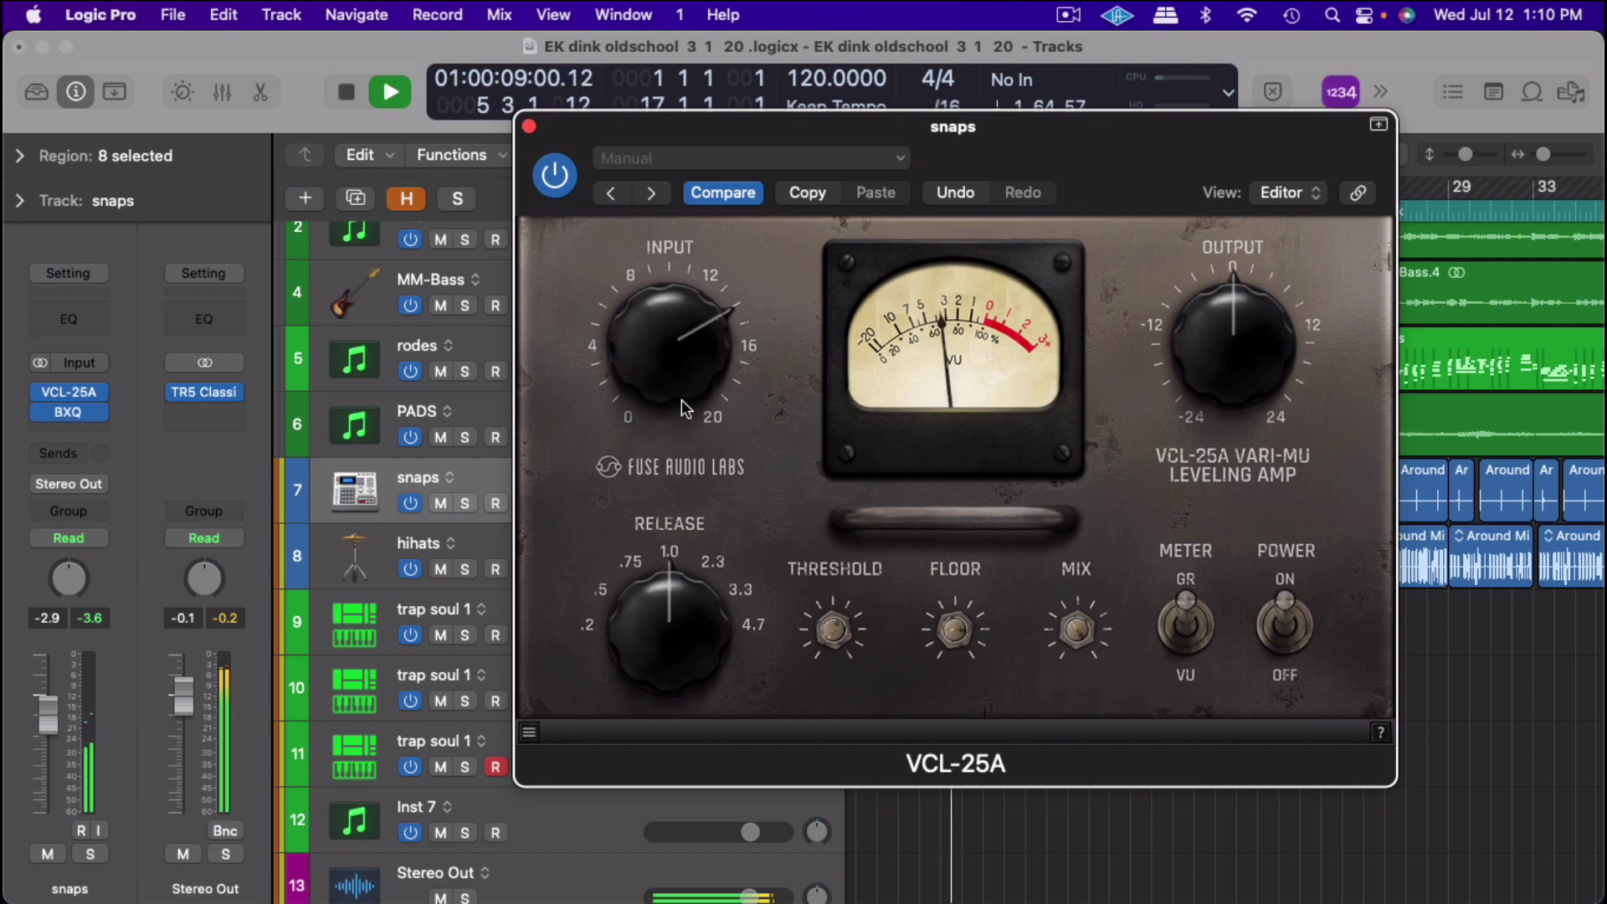
pyautogui.press('space')
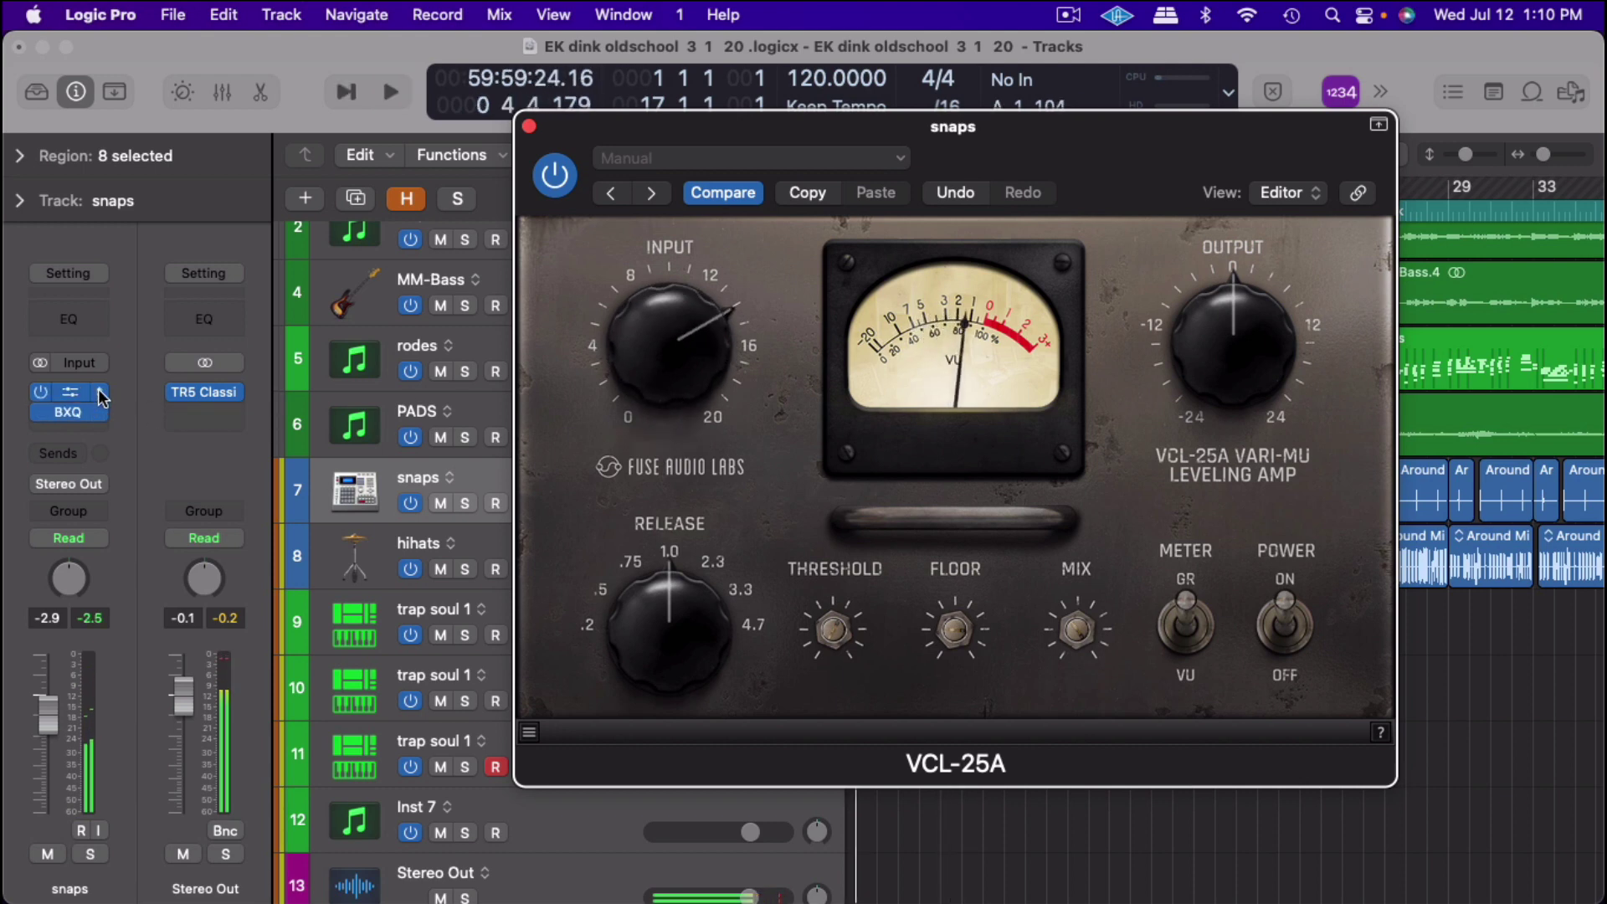
pyautogui.click(99, 414)
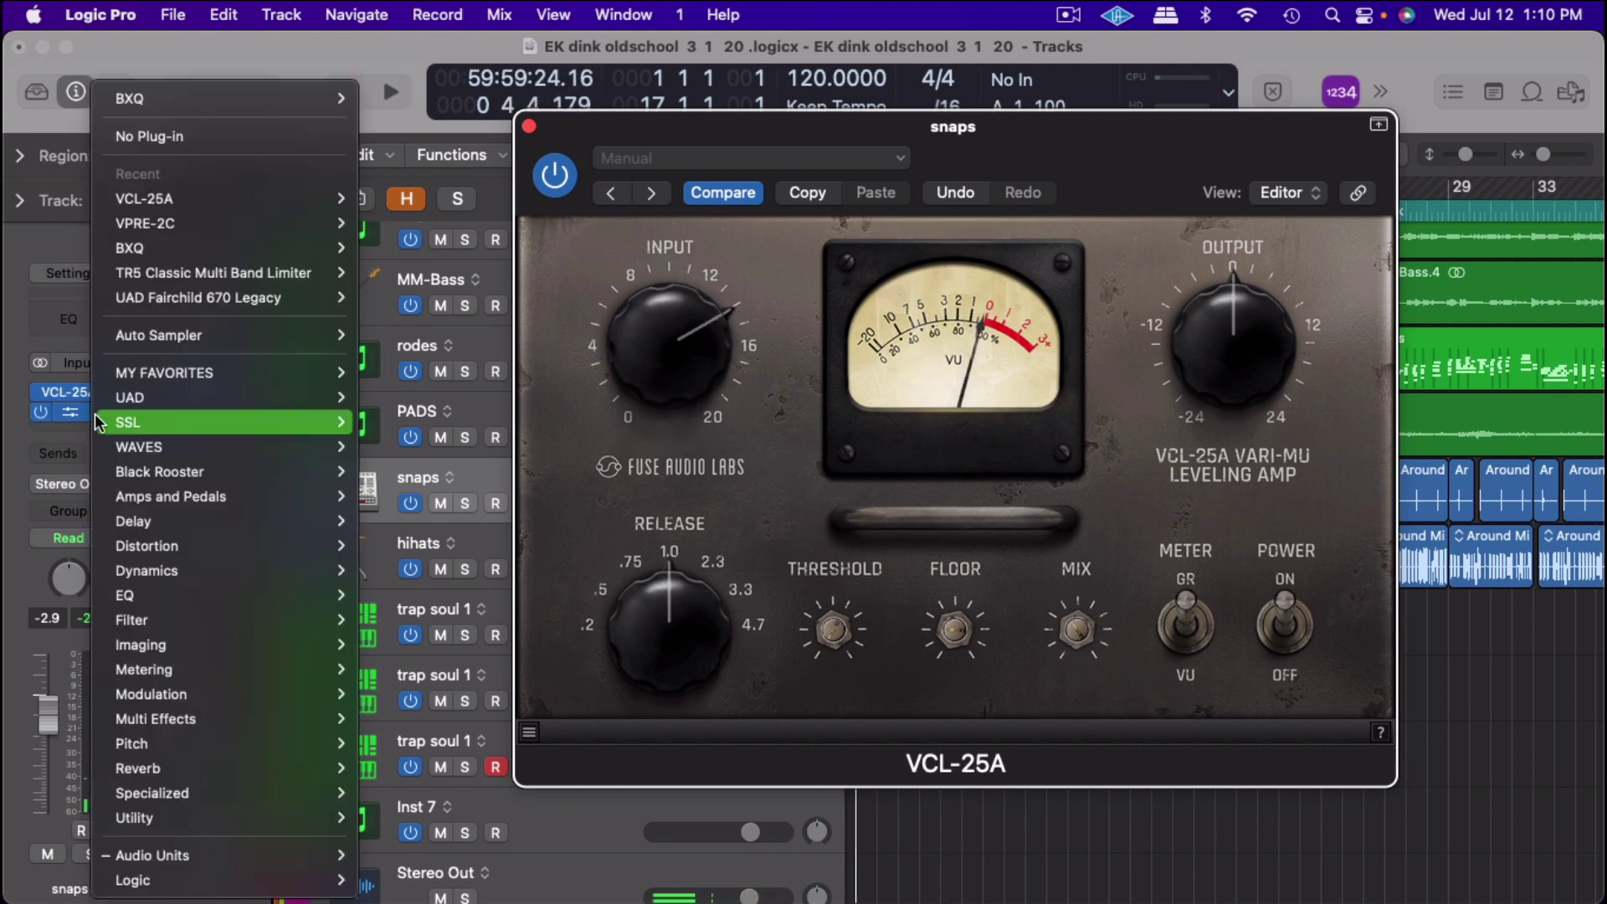
pyautogui.moveTo(153, 854)
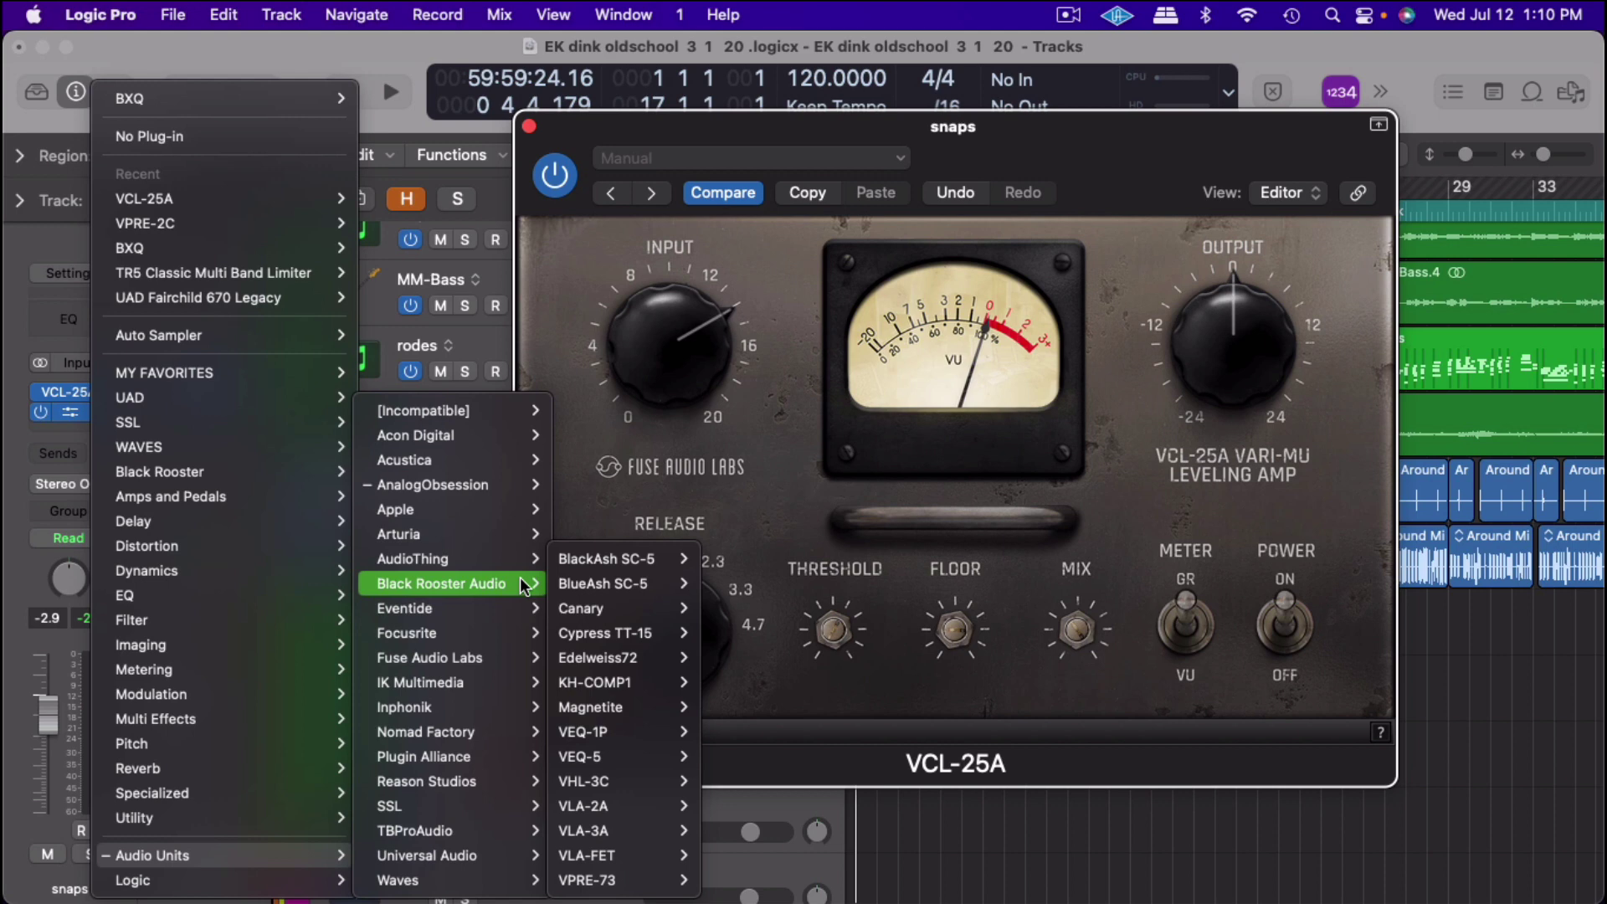
pyautogui.moveTo(446, 534)
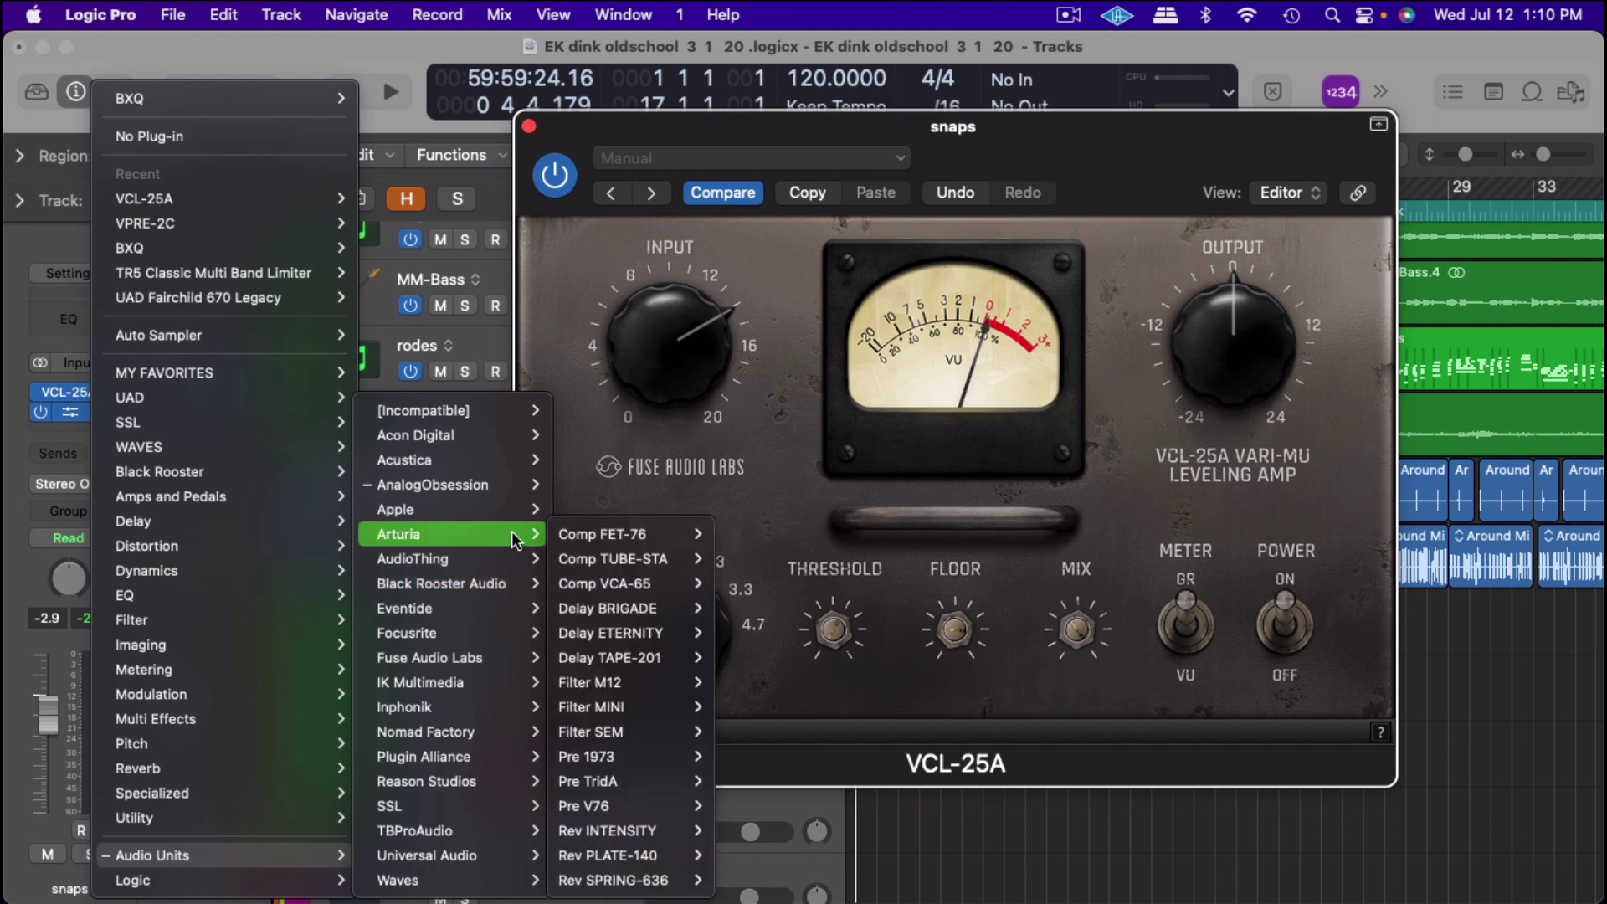
# Insert stereo Comp FET-76 in place of BXQ, start playback, and reposition its window
pyautogui.click(760, 539)
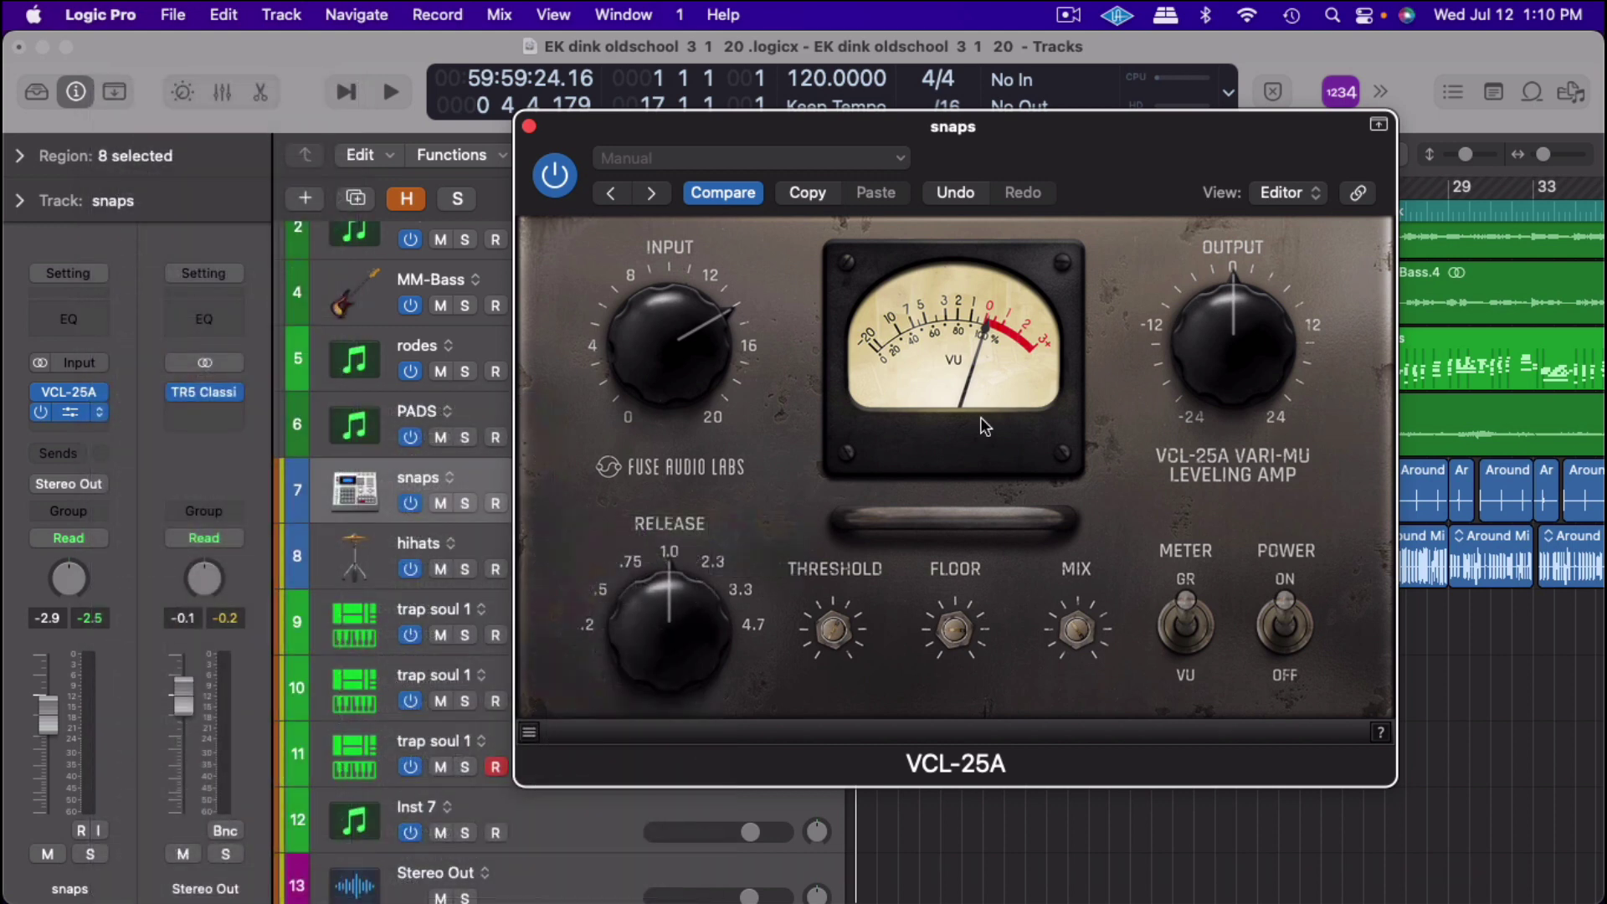
pyautogui.press('space')
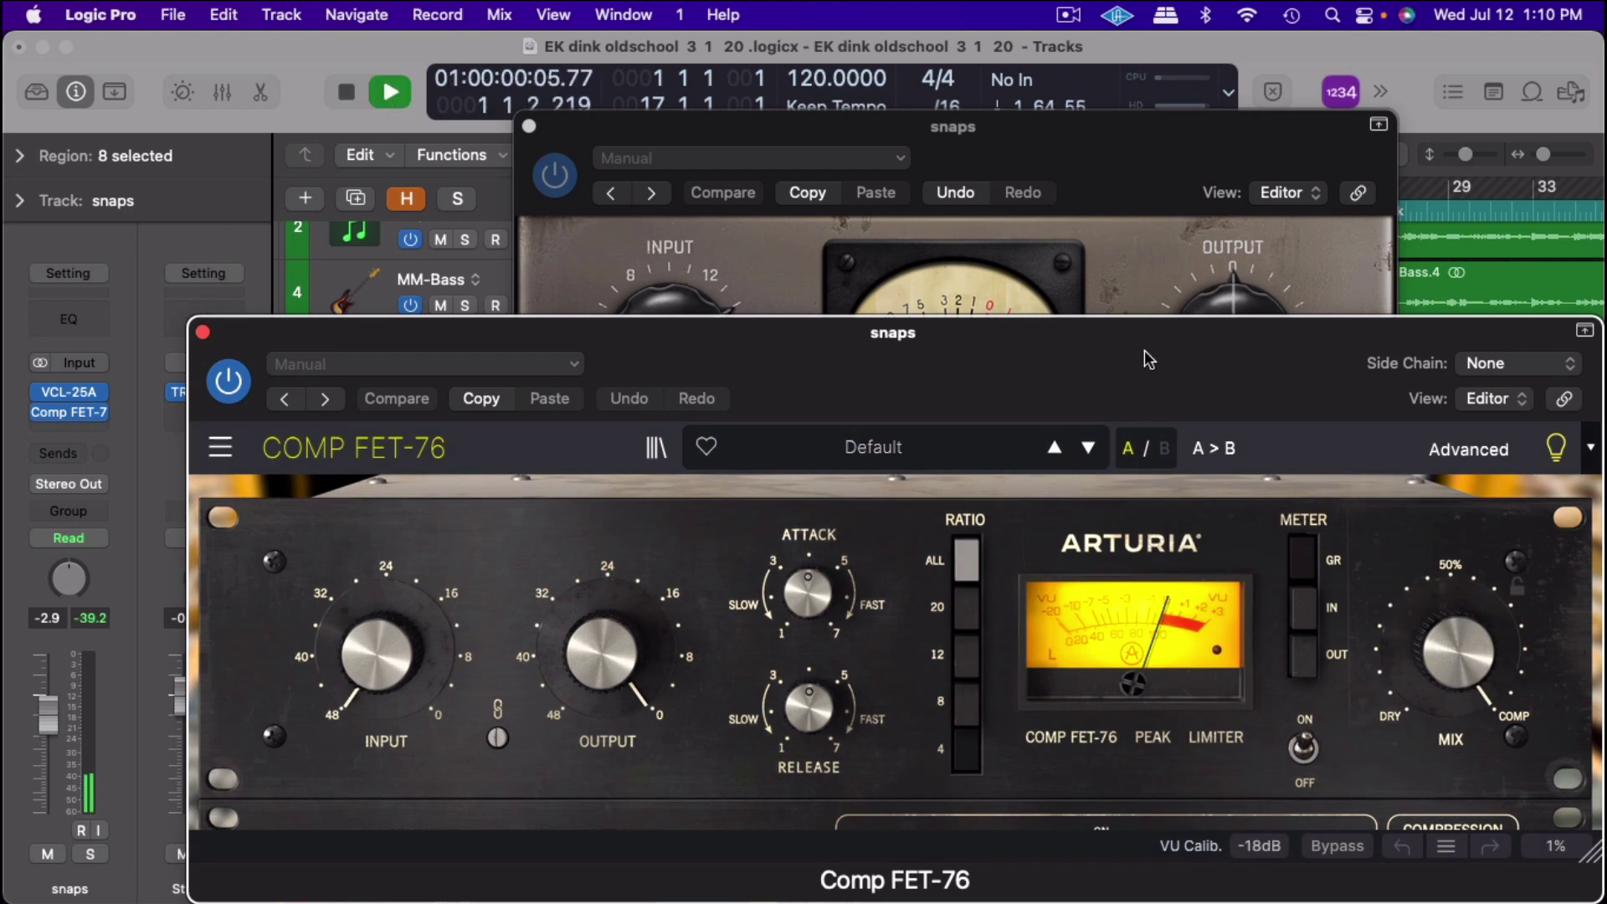
pyautogui.moveTo(1144, 356); pyautogui.dragTo(952, 208)
pyautogui.moveTo(1141, 197); pyautogui.dragTo(1257, 178)
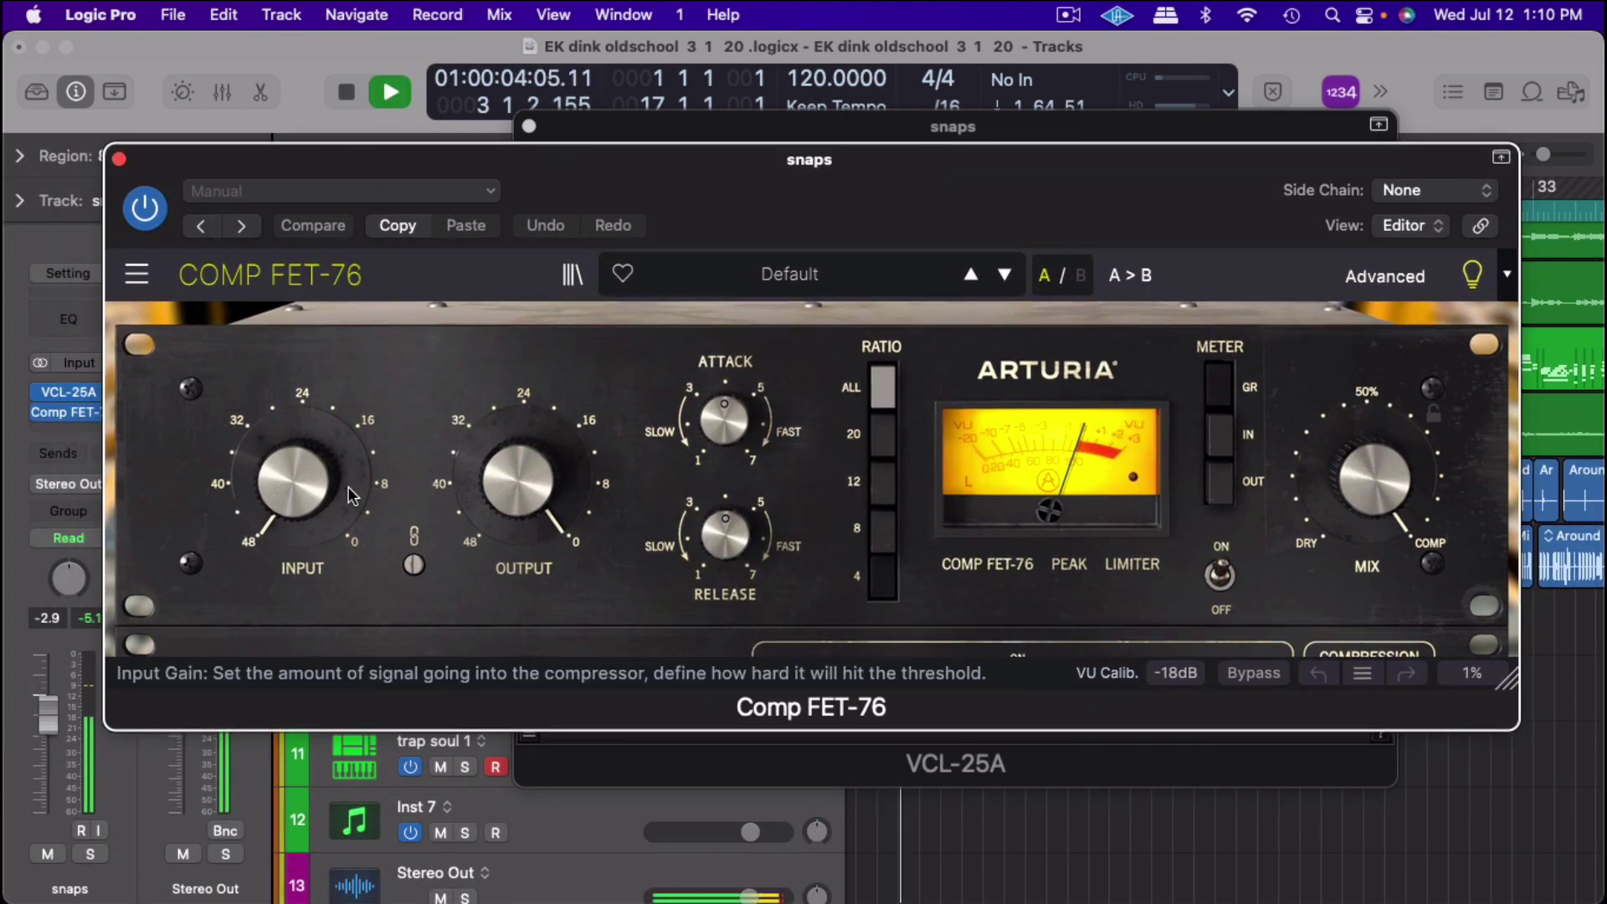
# Set Comp FET-76 input to about -14 dB and output to about -21.5 dB, then close it
pyautogui.click(294, 480)
pyautogui.moveTo(294, 480); pyautogui.dragTo(294, 380)
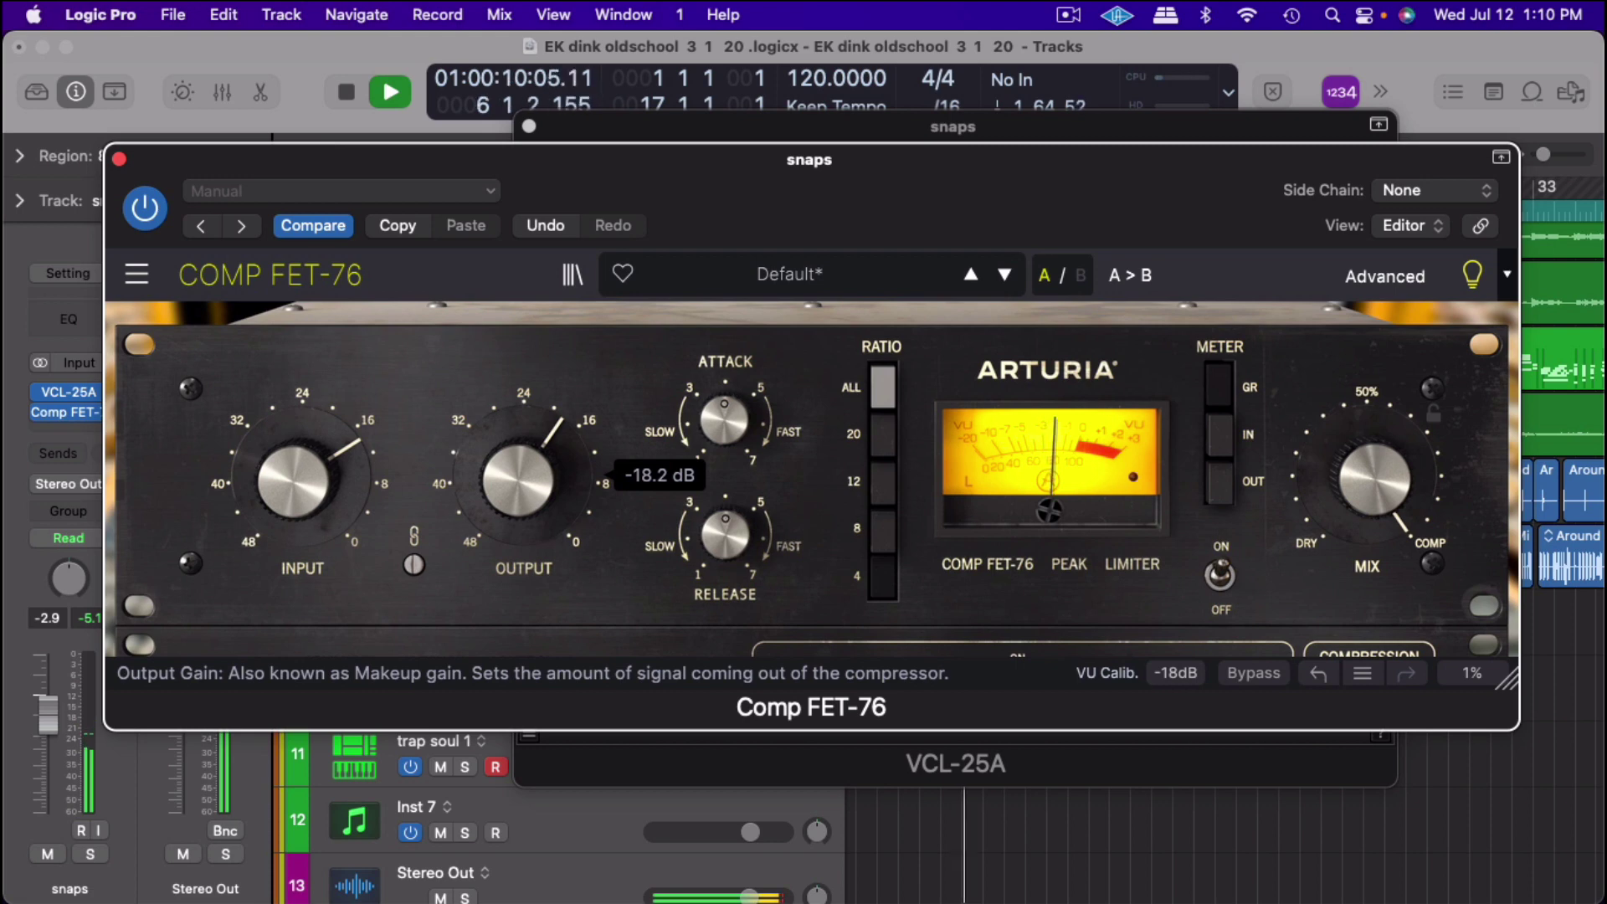
pyautogui.moveTo(517, 479); pyautogui.dragTo(517, 428)
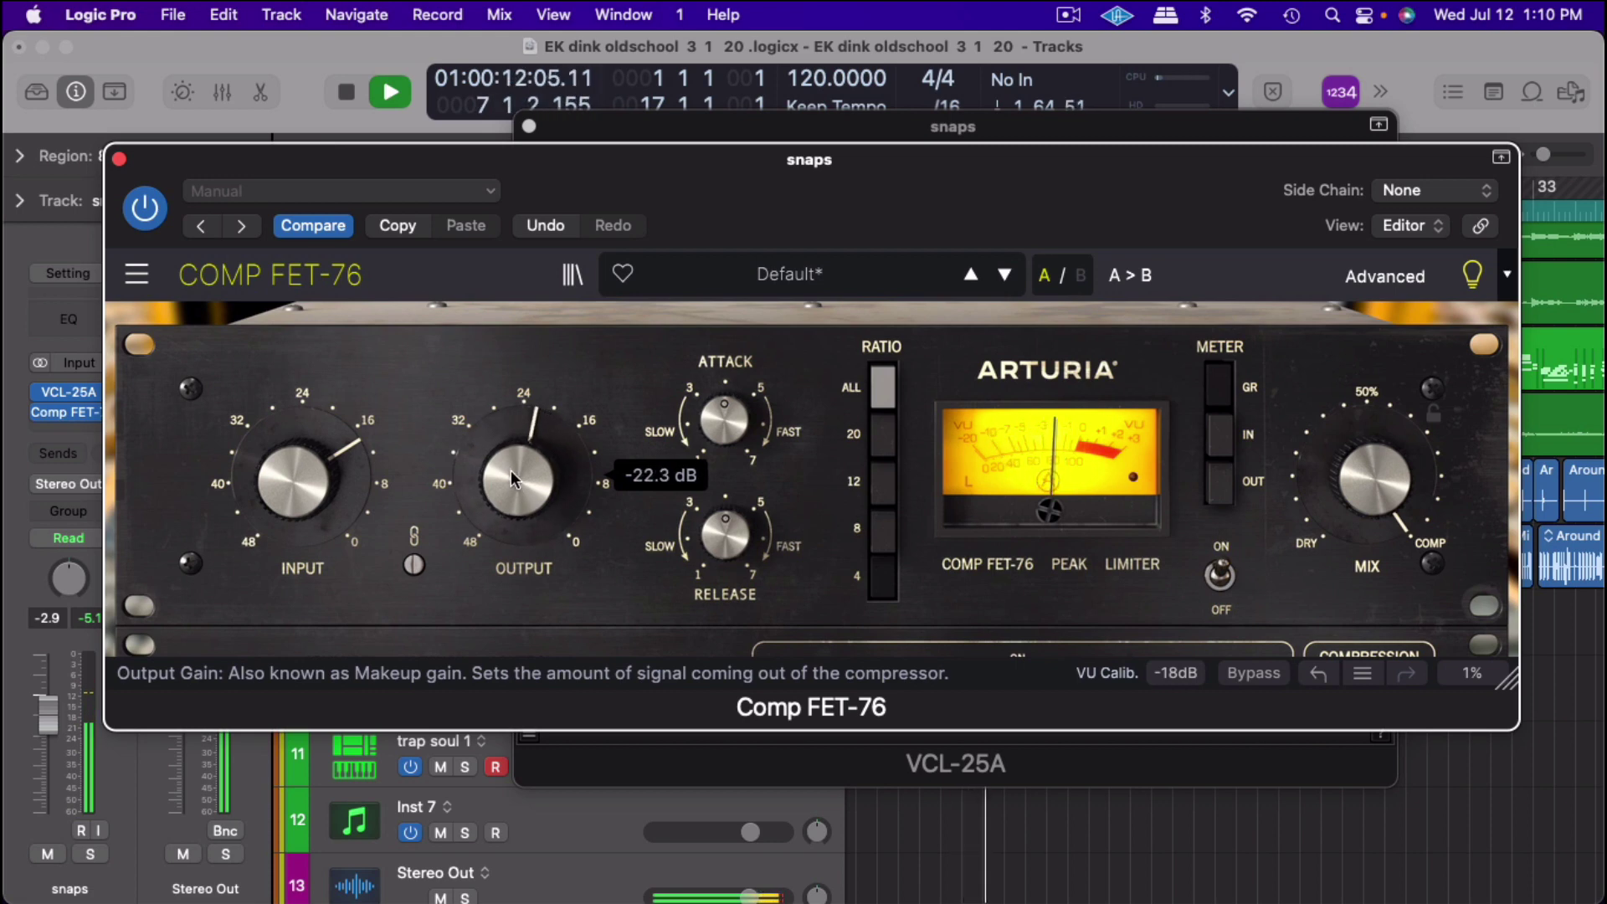
pyautogui.press('space')
pyautogui.click(119, 159)
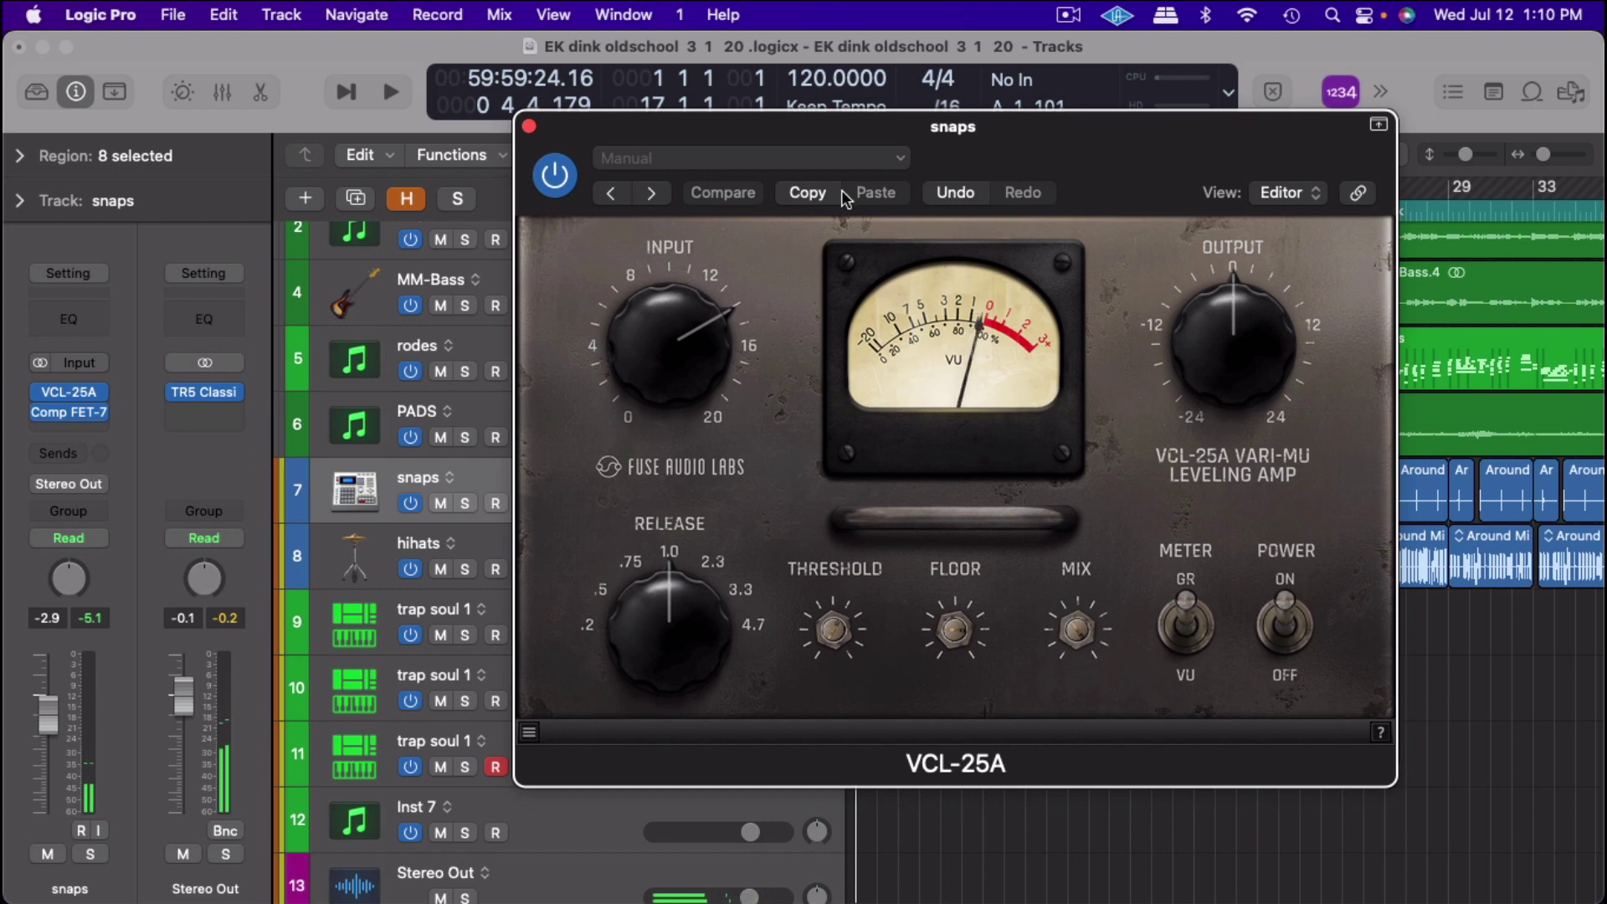
# Close VCL-25A, switch to the Mixer, and show About Logic Pro (version 10.7.9)
pyautogui.click(530, 128)
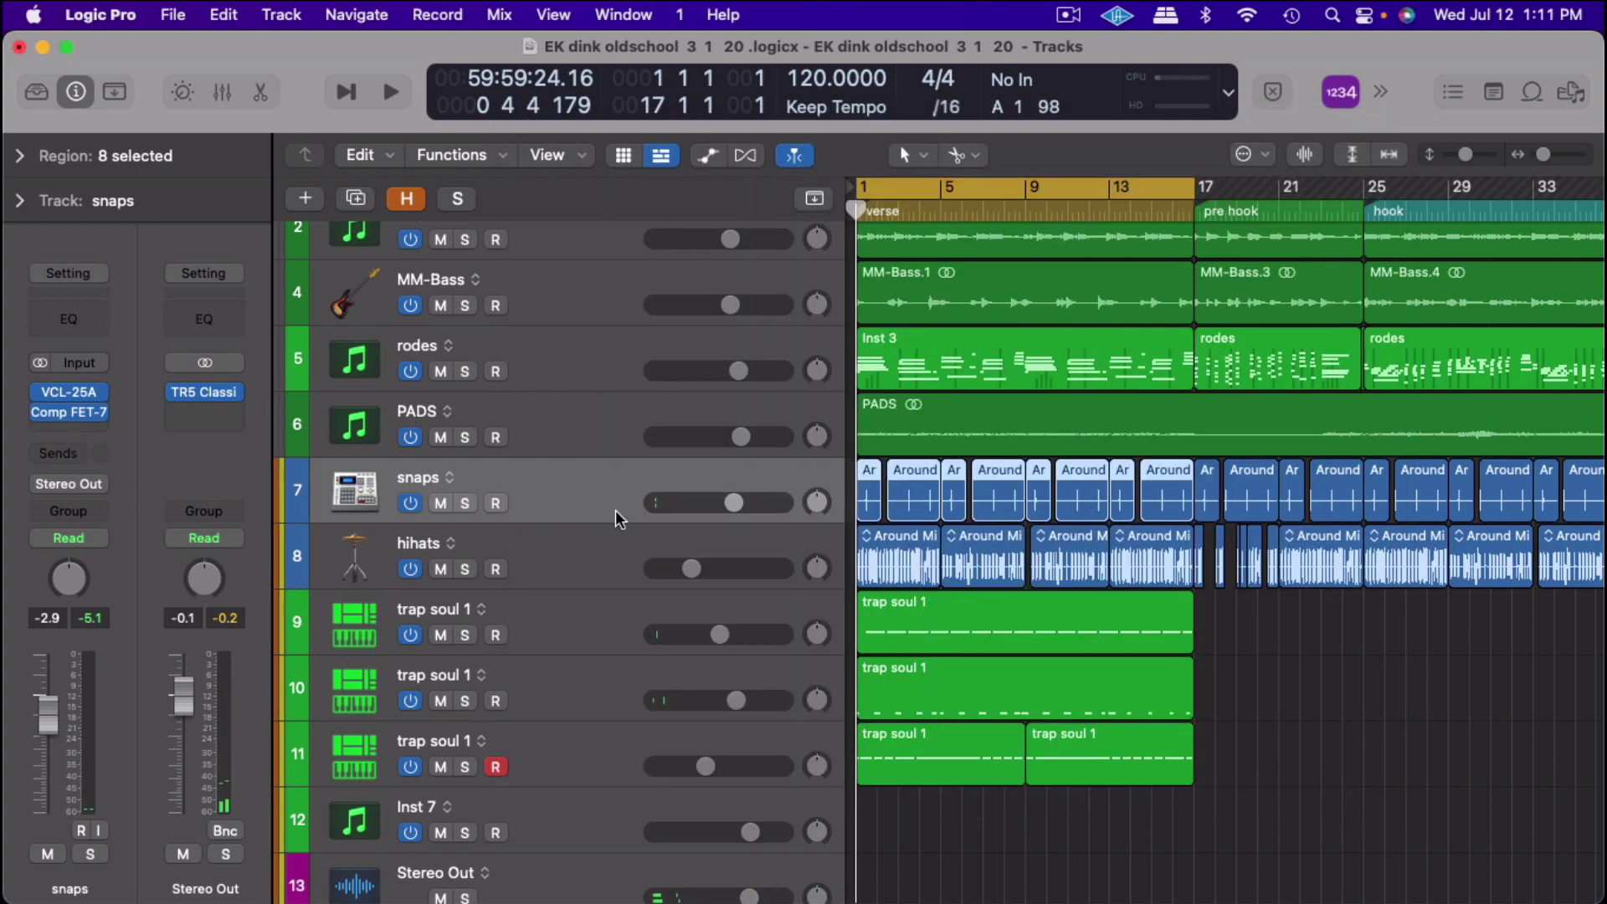
pyautogui.press('super+2')
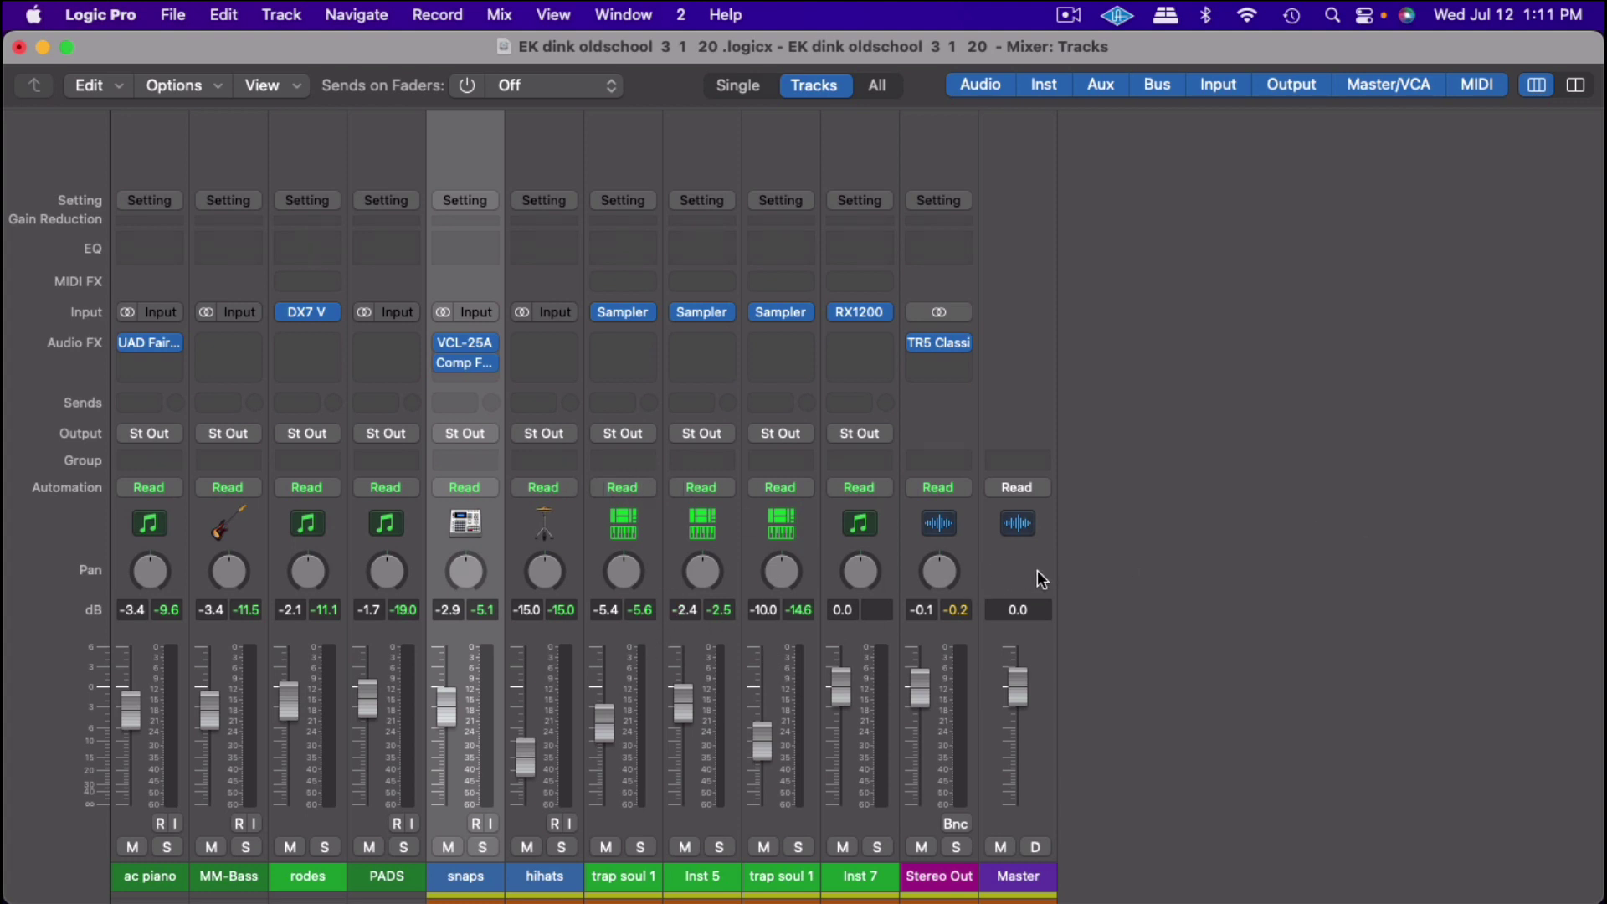
pyautogui.click(127, 11)
pyautogui.click(120, 47)
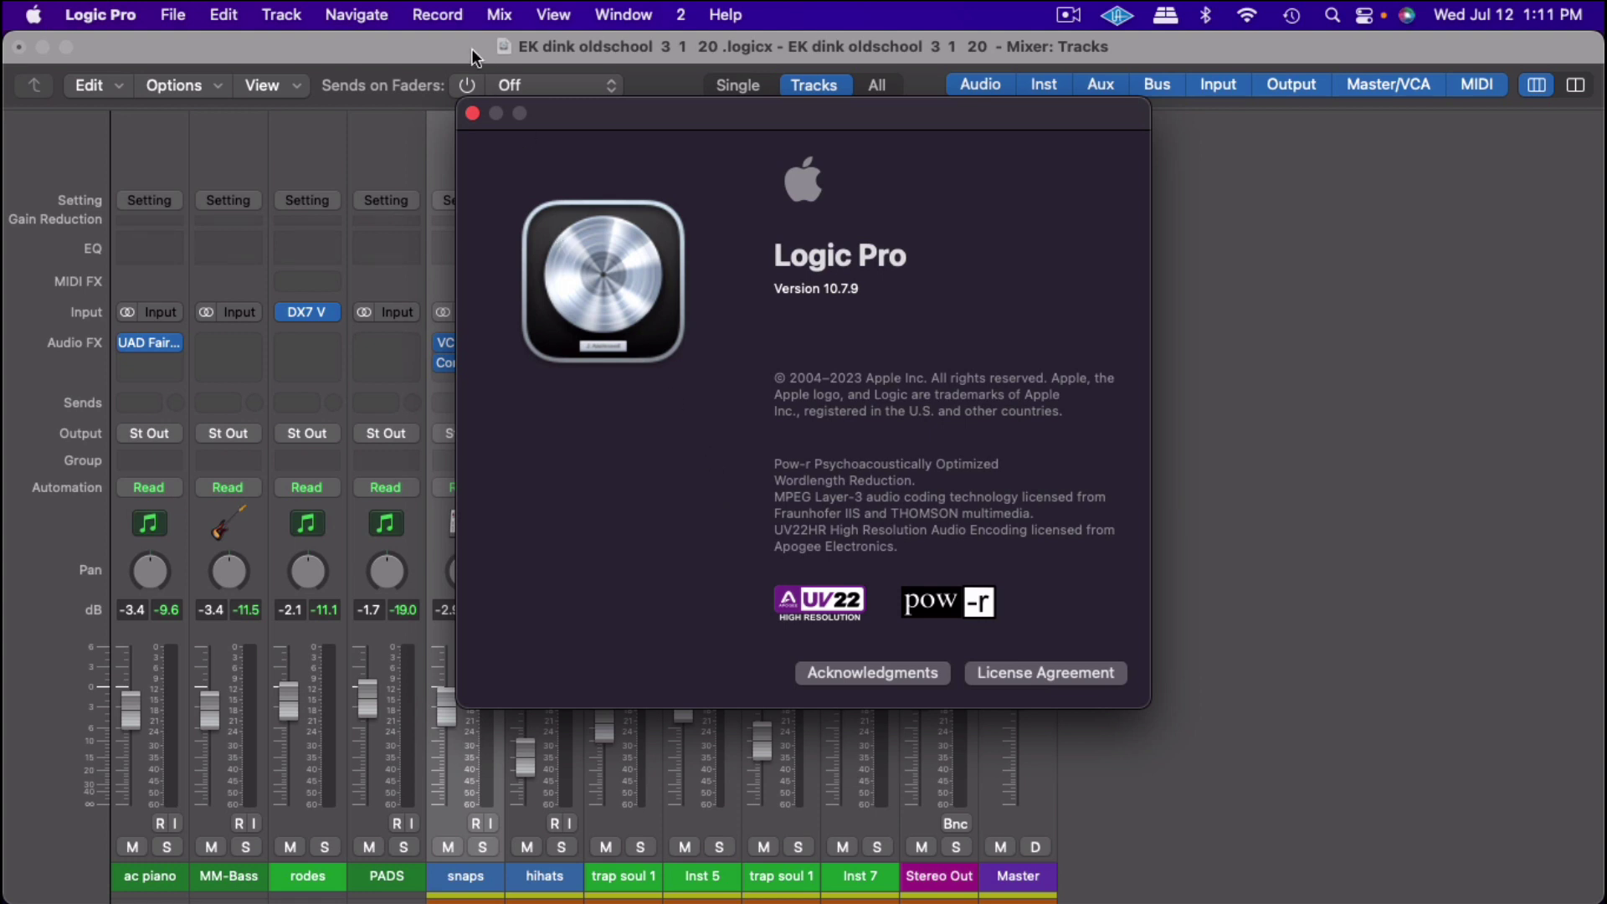
# Dismiss the About Logic Pro window to reveal the full mixer
pyautogui.click(473, 113)
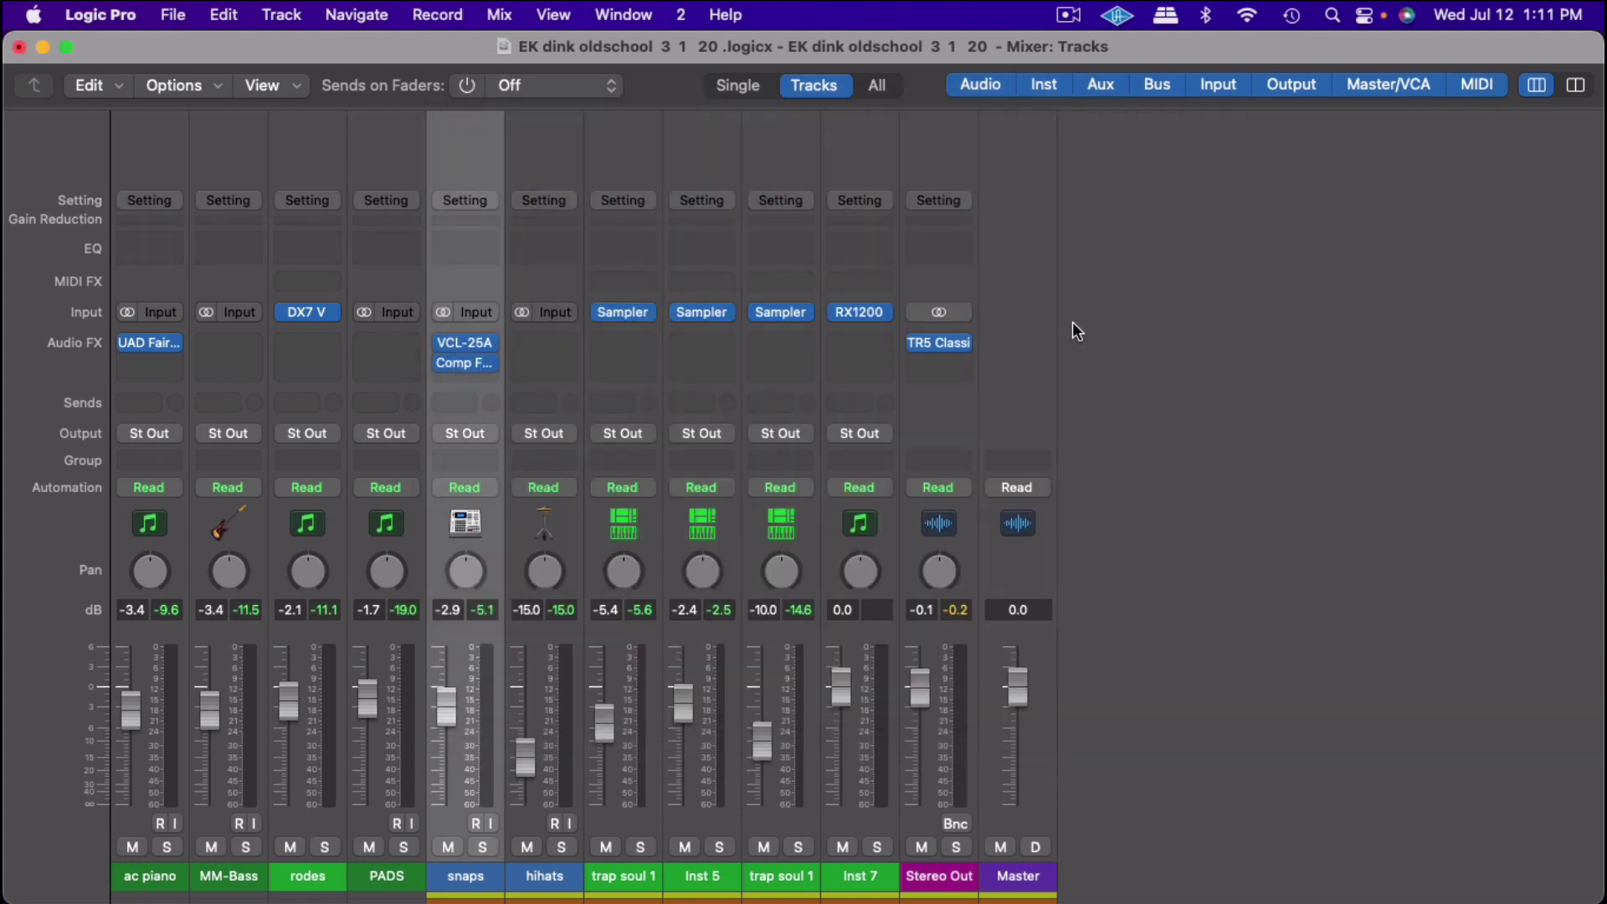